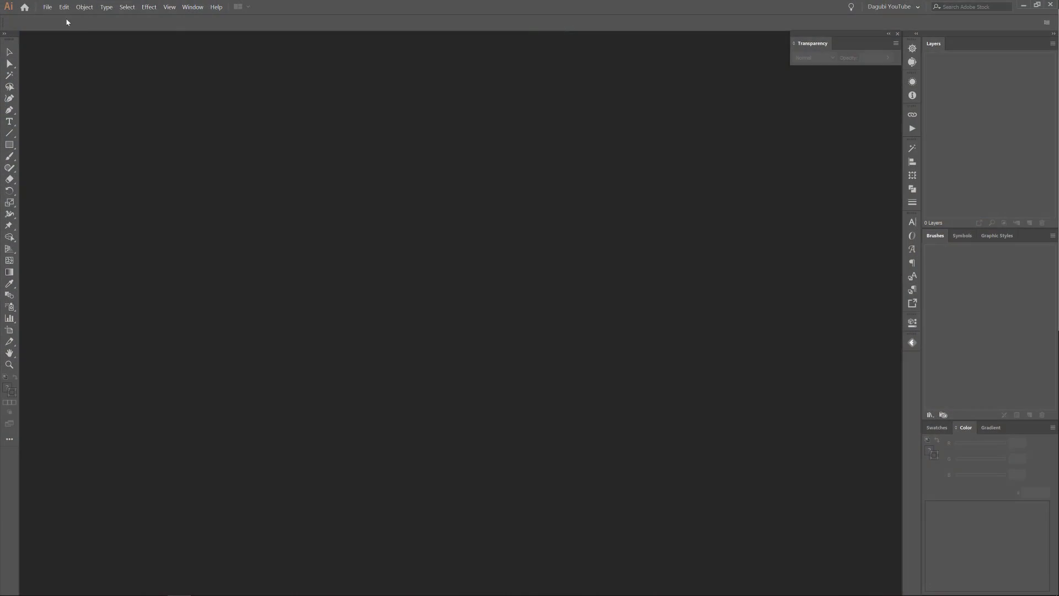
After the watercolor tree preview, choose File > New to start a new document.
click(48, 7)
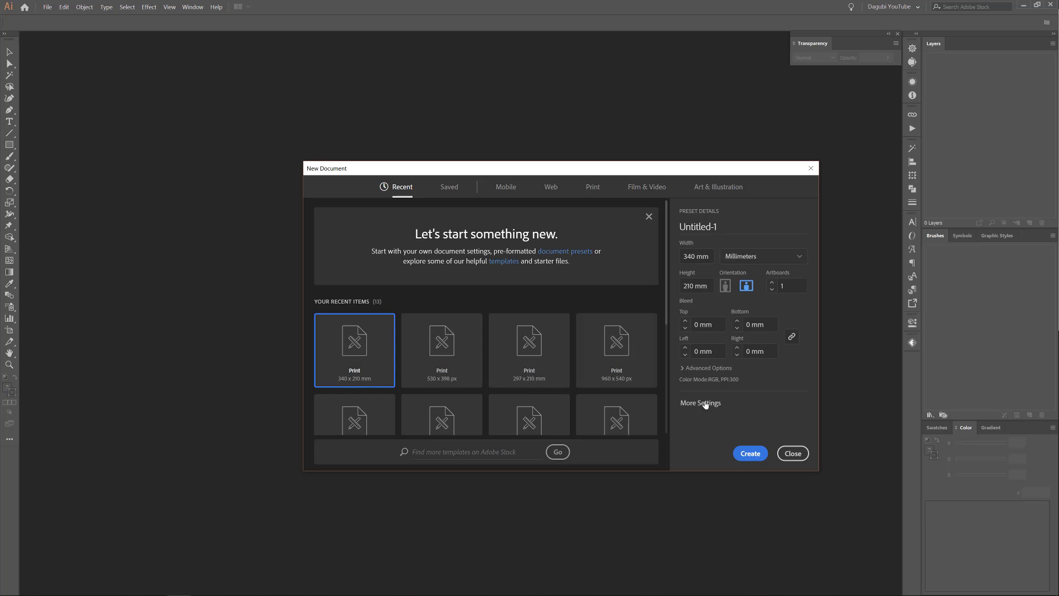
Create the 340 × 210 mm landscape document and load the Dagubi_Long_Strokes_1-128 brush library.
click(684, 369)
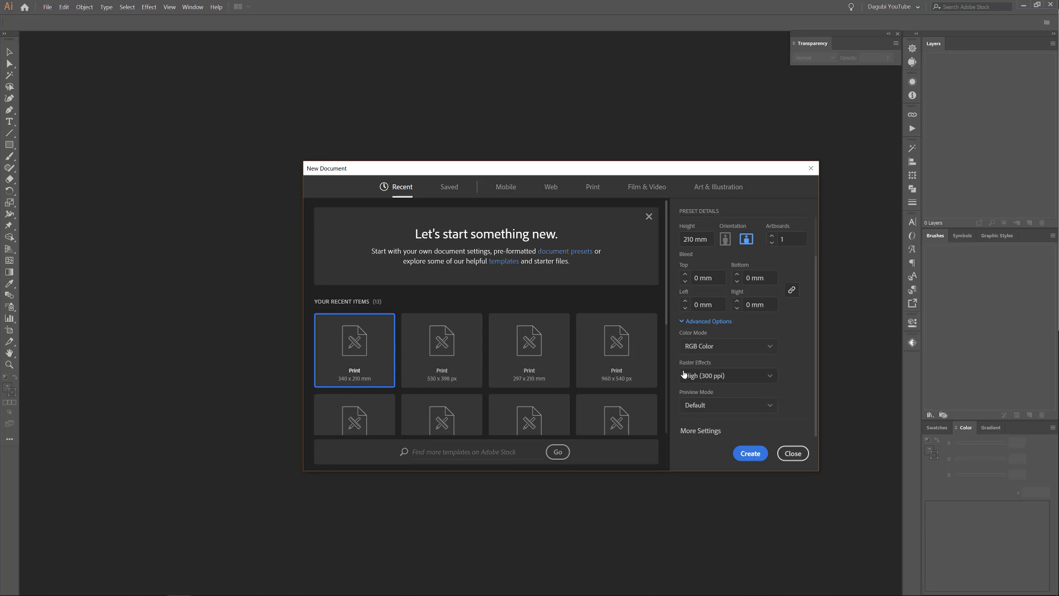
click(755, 454)
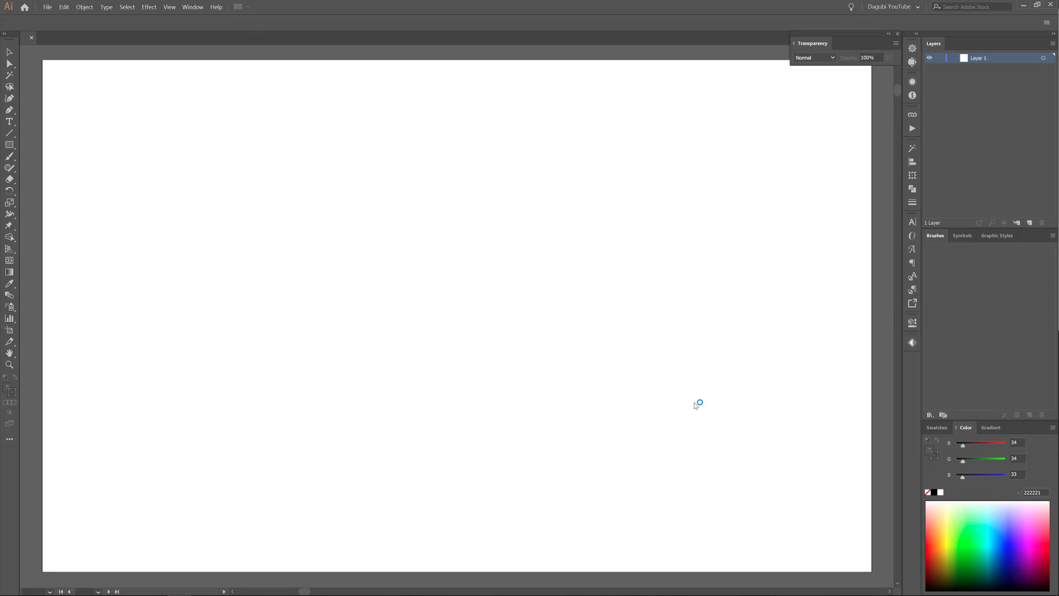
click(252, 23)
click(162, 99)
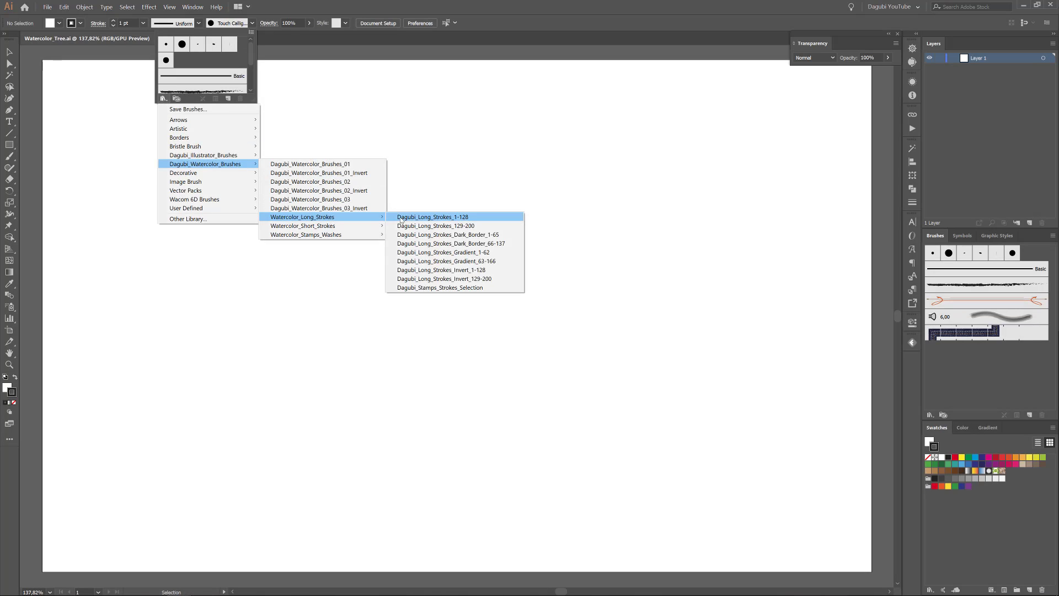
click(453, 215)
With a long watercolor stroke brush in orange, paint a vertical trunk stroke.
click(824, 507)
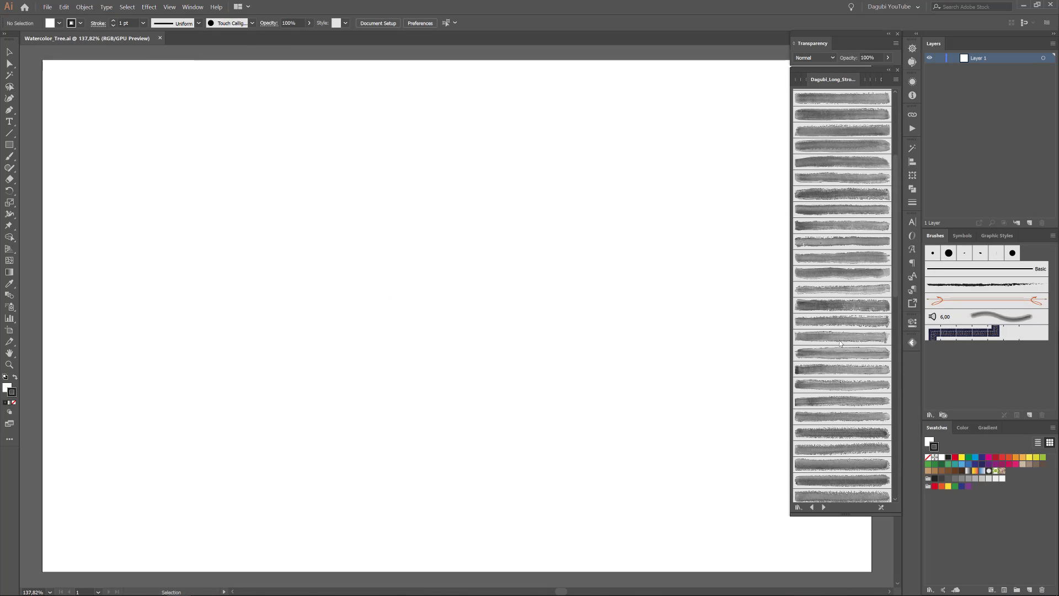
click(844, 369)
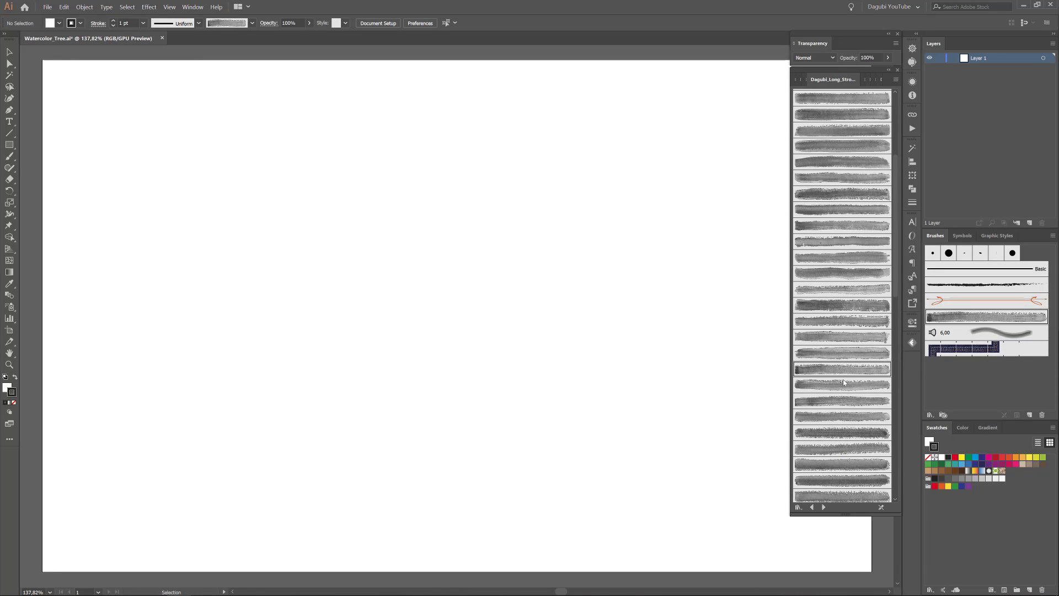
click(1016, 458)
drag(457, 477, 464, 211)
Apply a darker-edged long-stroke brush to the trunk and set it to Multiply blending.
click(10, 216)
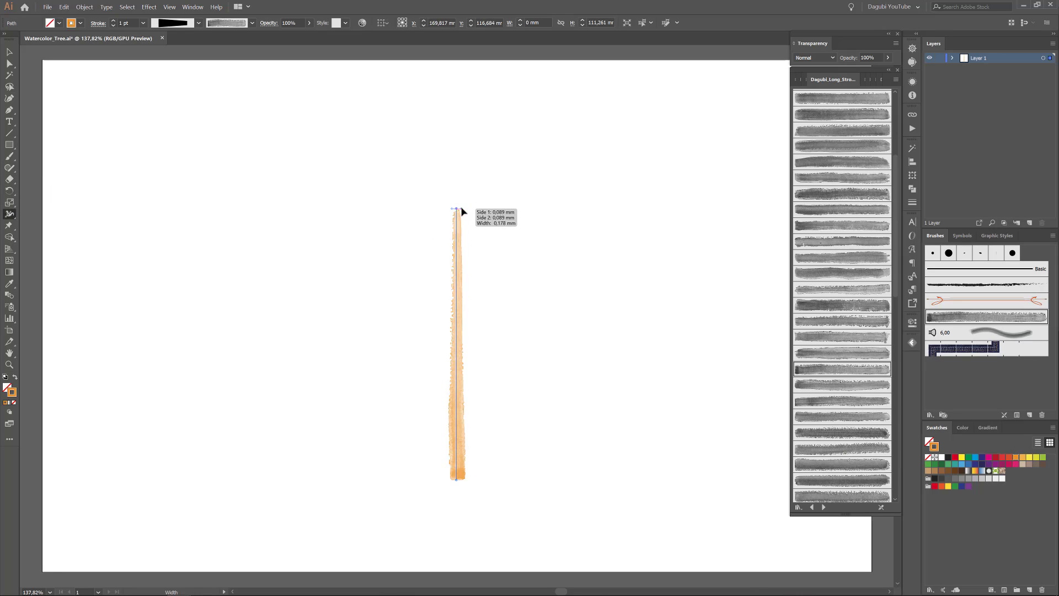
click(812, 507)
click(843, 424)
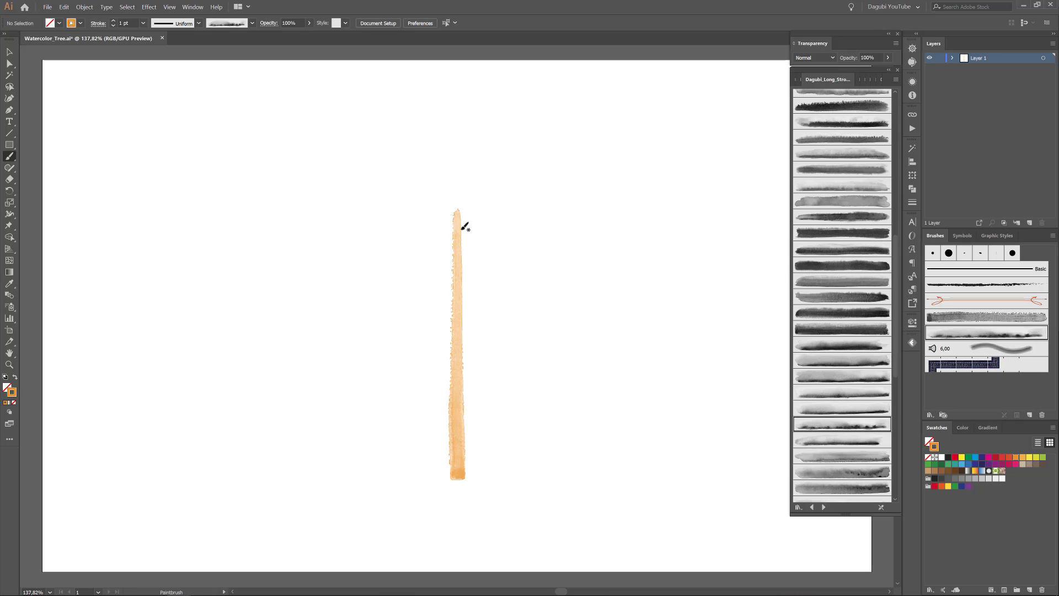
ctrl+click(460, 331)
click(815, 57)
click(808, 98)
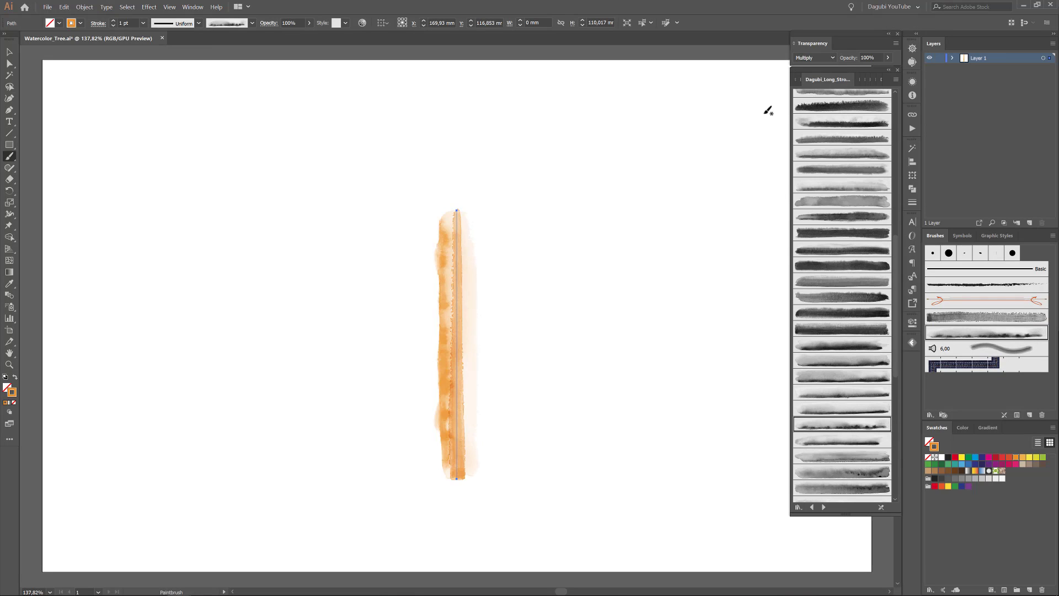
Edit the brush's Art Brush Options and apply the changes to the existing trunk stroke.
double_click(975, 333)
click(702, 340)
click(712, 362)
click(717, 433)
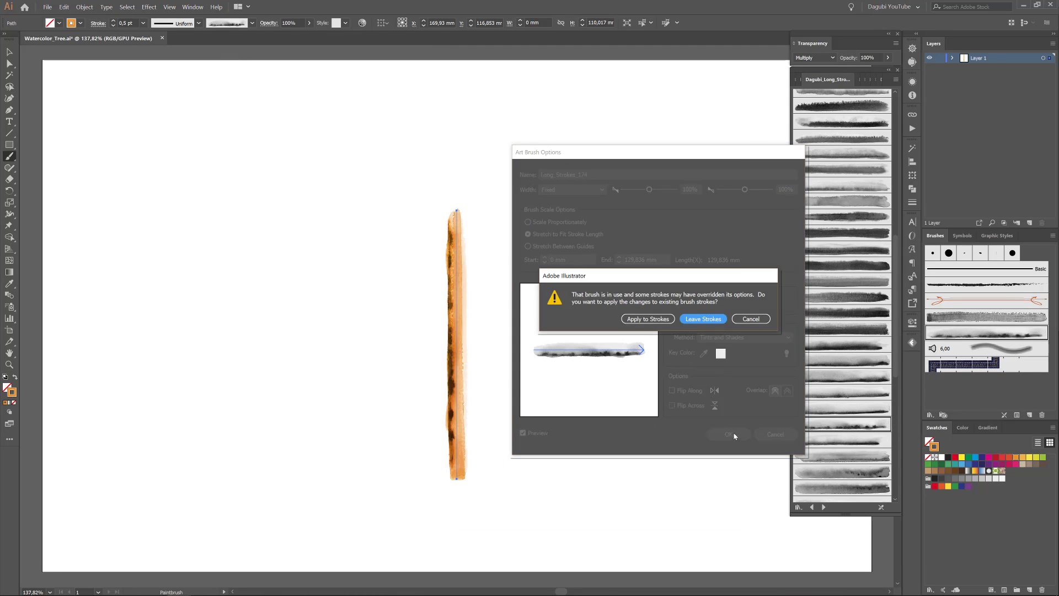
click(672, 316)
Thin the trunk stroke to 0.3 pt and taper it toward the top with the Width tool.
click(113, 26)
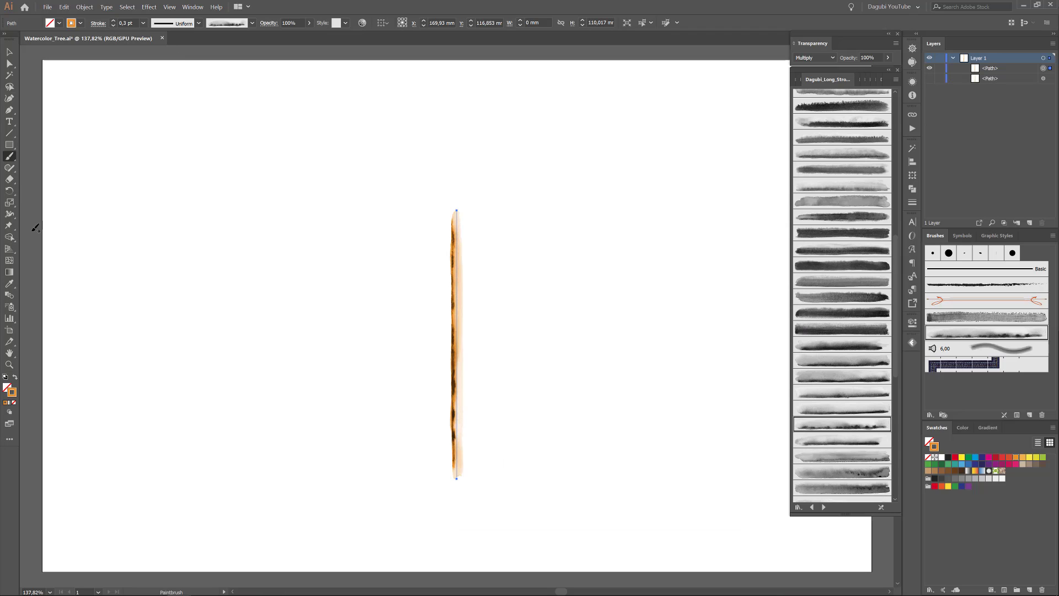
drag(462, 479, 466, 479)
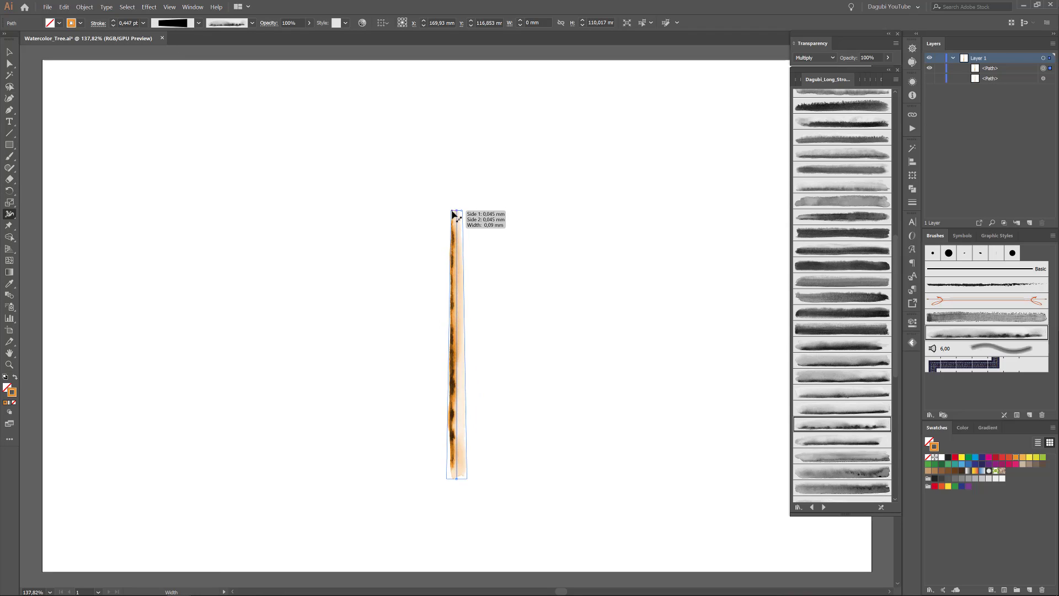
drag(457, 212, 455, 215)
ctrl+click(683, 204)
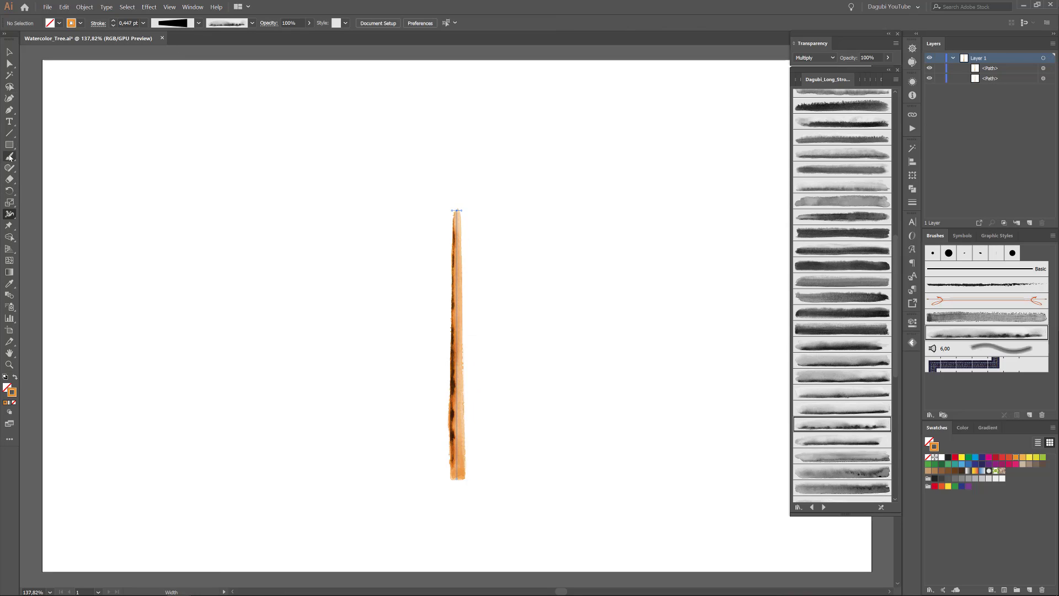
click(252, 23)
click(163, 98)
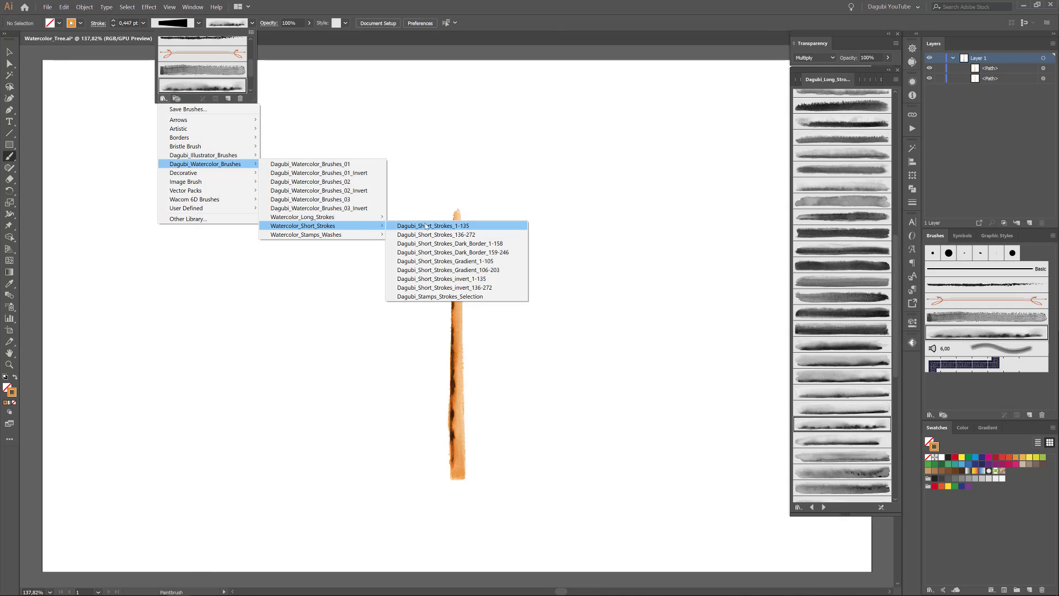
Load the Dagubi_Short_Strokes_1-135 library and add several tapered short-stroke brushes.
click(430, 226)
scroll(845, 292, down, 10)
scroll(841, 249, down, 10)
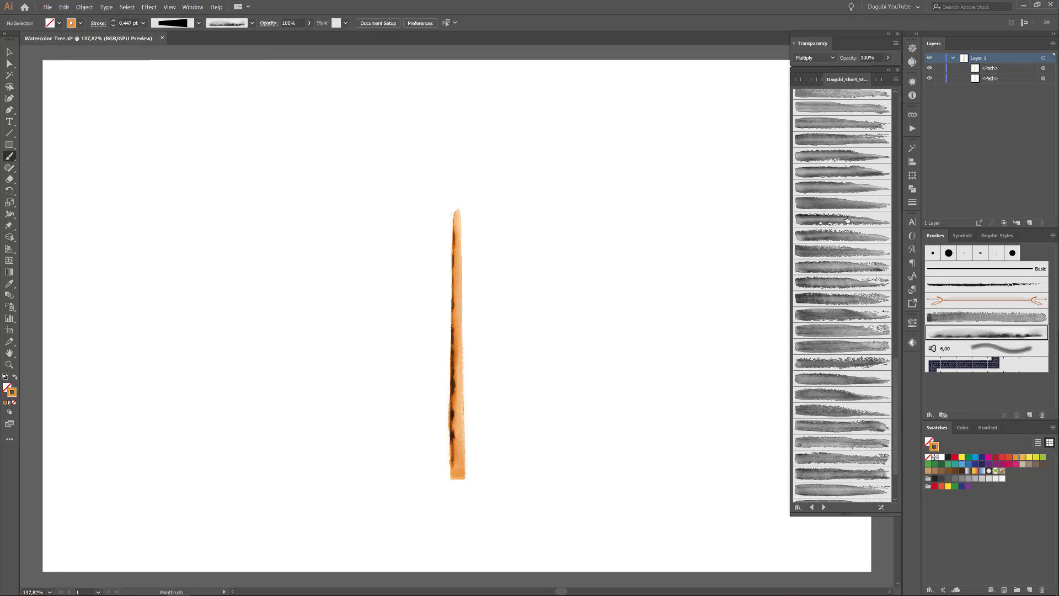
click(841, 155)
click(832, 218)
click(833, 379)
scroll(842, 331, down, 3)
scroll(850, 248, up, 3)
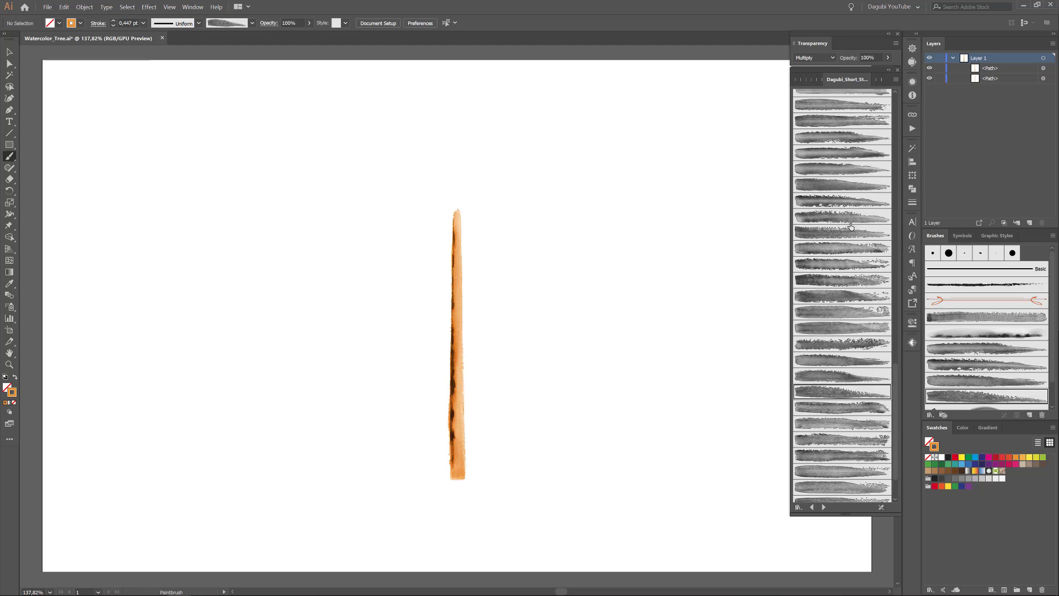
click(856, 169)
Paint a trial curving branch off the trunk, inspect it, then undo it.
click(843, 230)
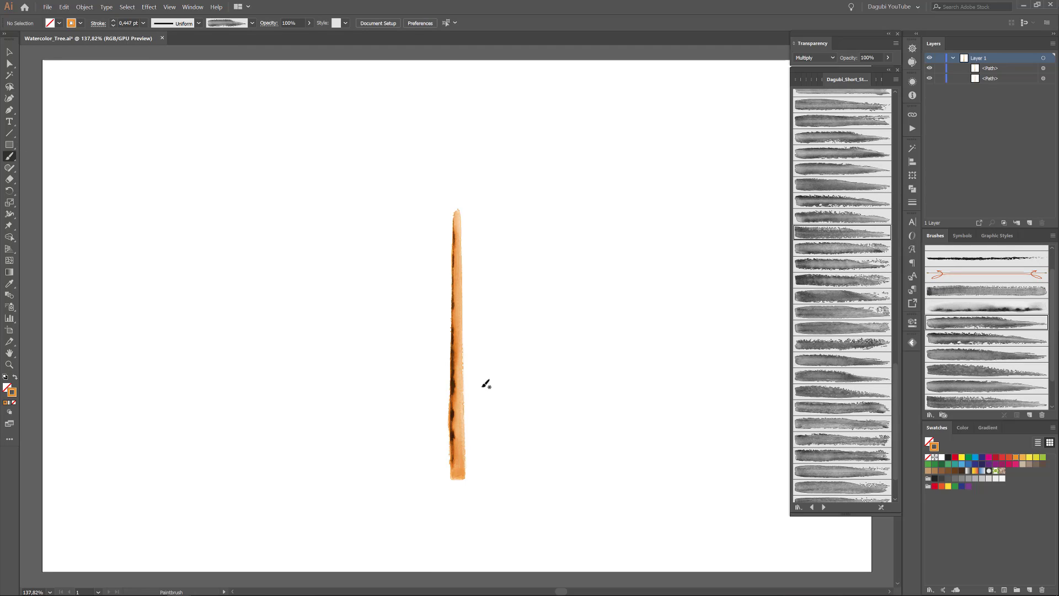
drag(474, 366, 492, 351)
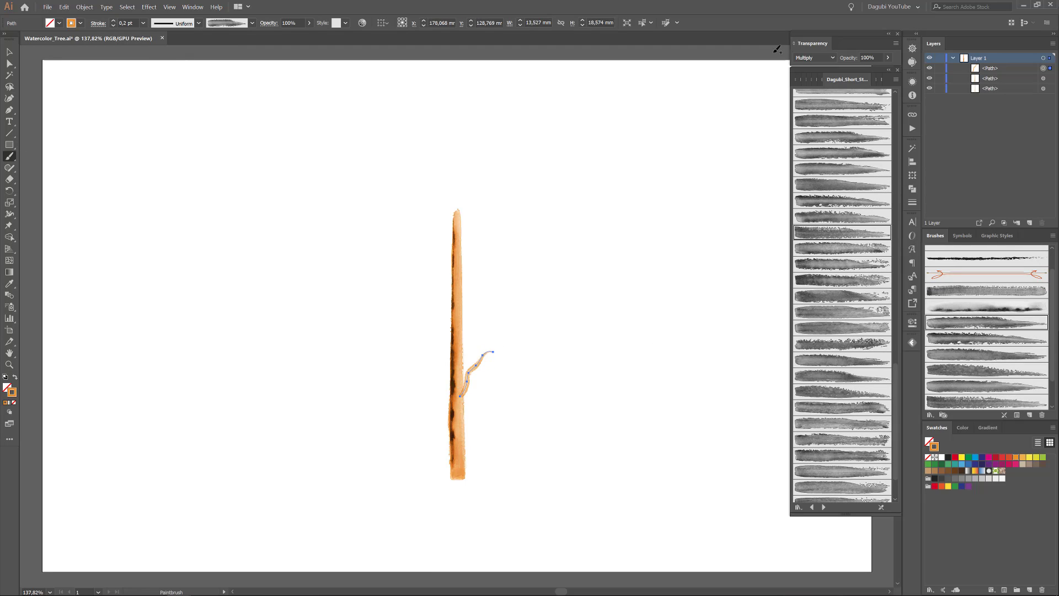
key(ctrl+plus)
key(v)
click(1042, 88)
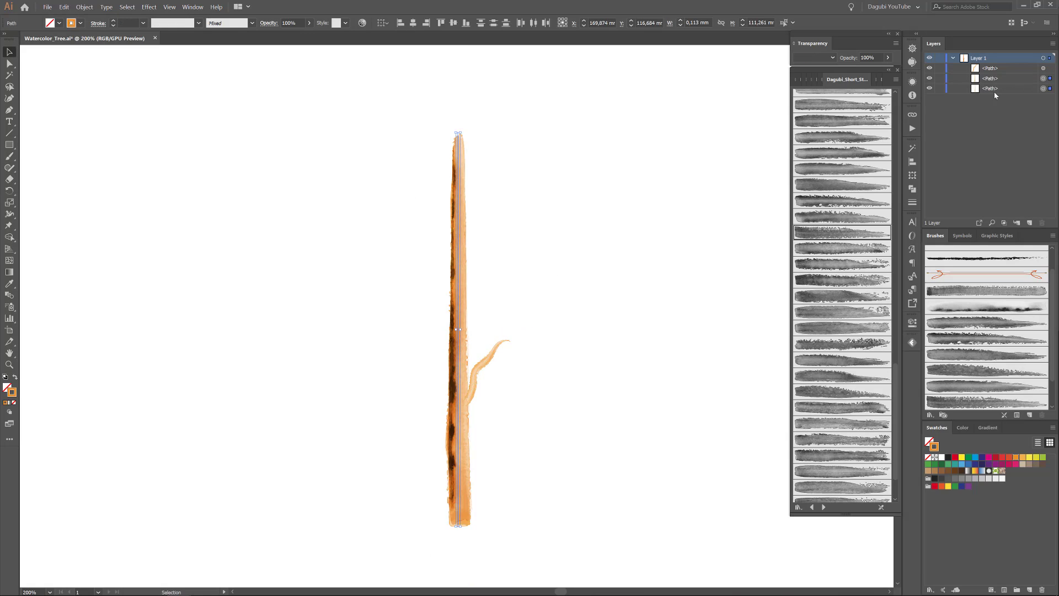
click(199, 149)
key(ctrl+0)
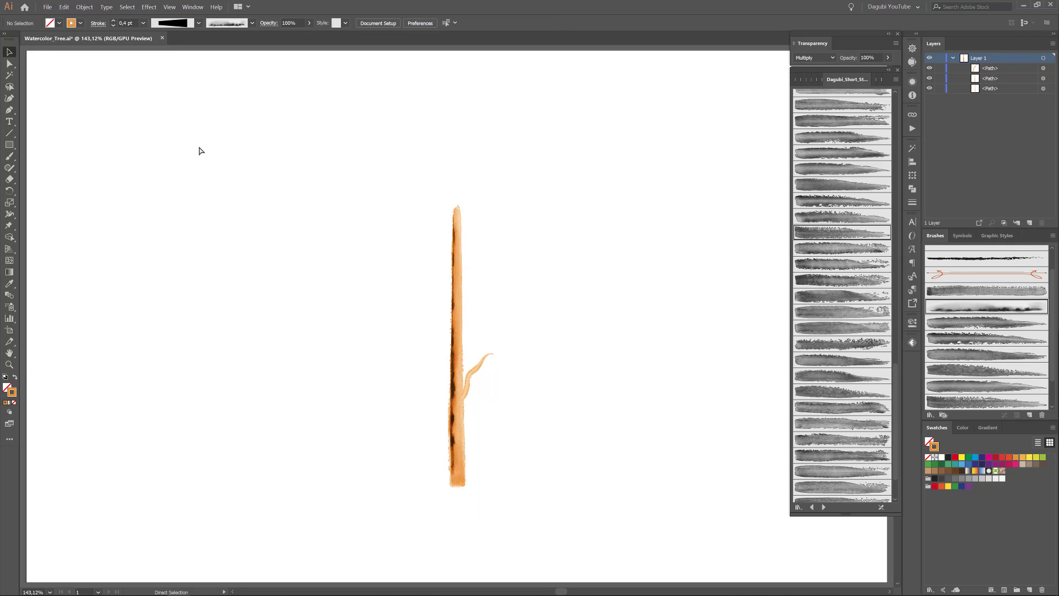
key(ctrl+z)
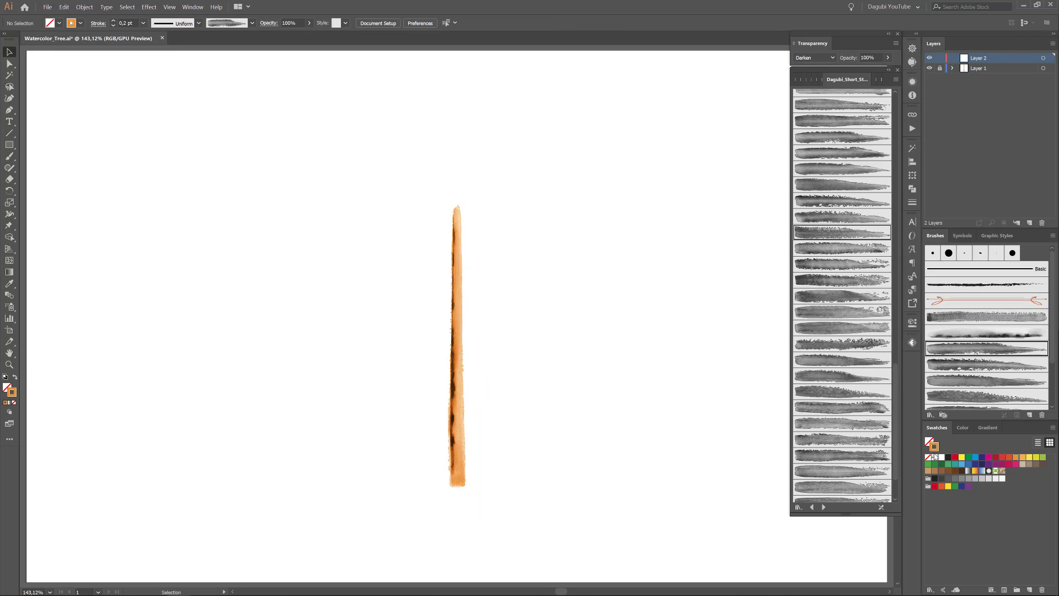
Load the watercolor splatter brush library and paint a green splatter left of the trunk.
click(252, 22)
click(161, 95)
click(307, 322)
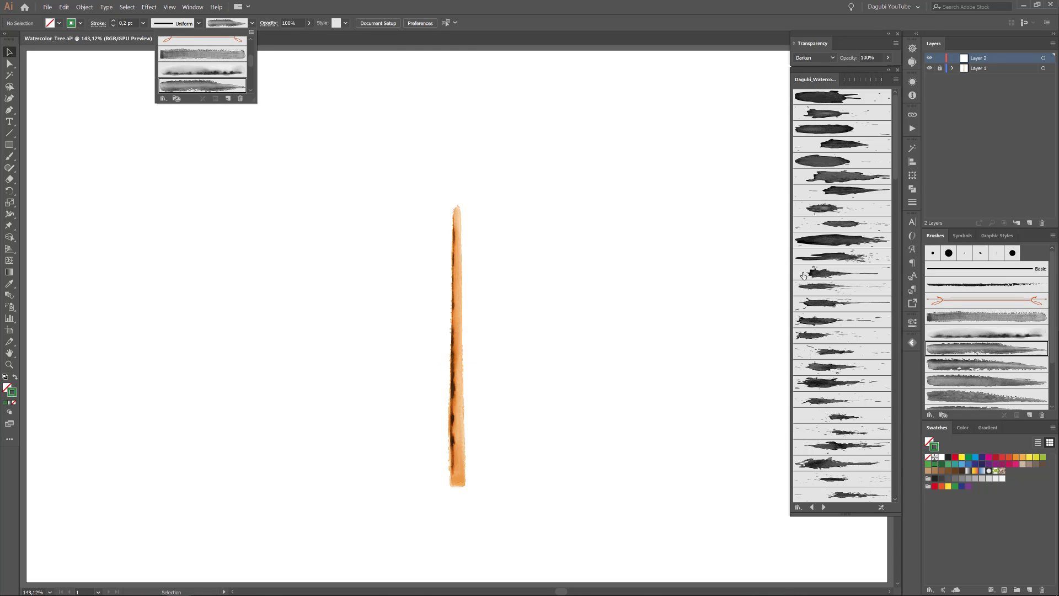
click(822, 287)
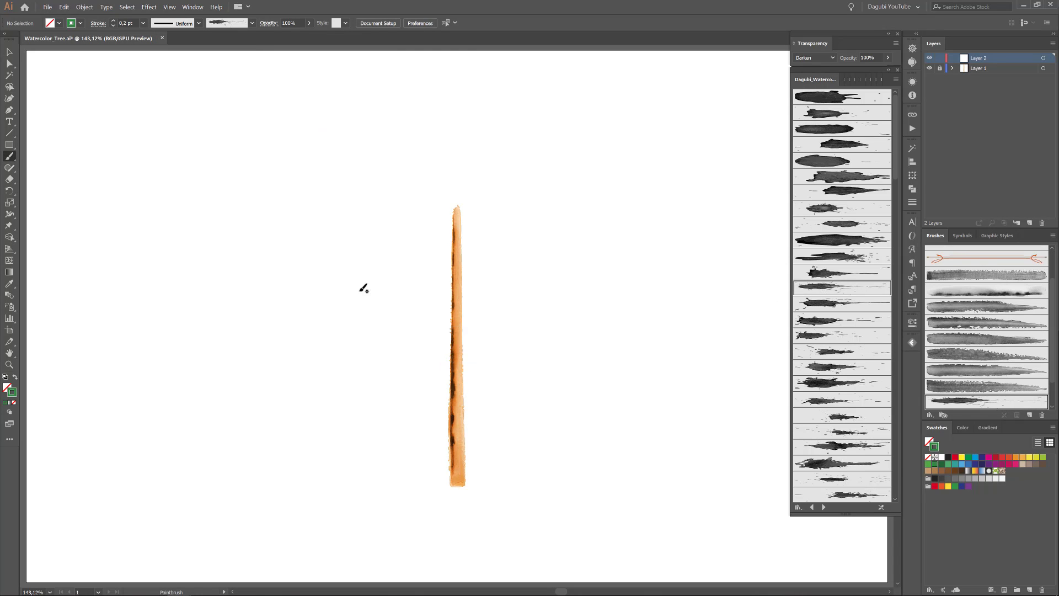
mouse_move(343, 397)
mouse_down()
mouse_move(436, 359)
mouse_move(426, 381)
mouse_move(439, 375)
mouse_up()
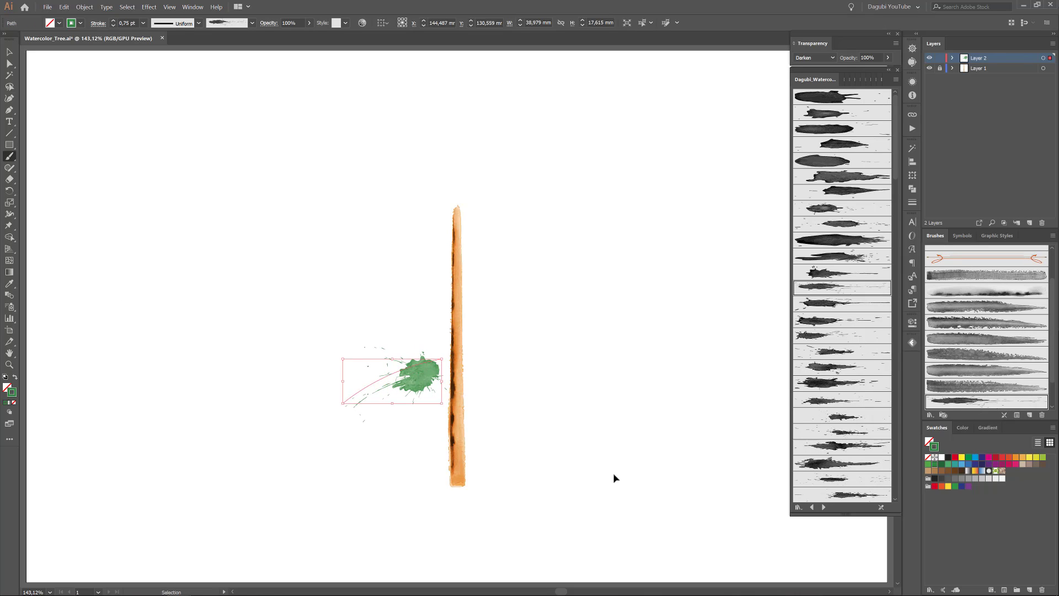
Paint green splatters right of the trunk, extending and topping the right foliage.
click(832, 378)
drag(492, 350, 579, 402)
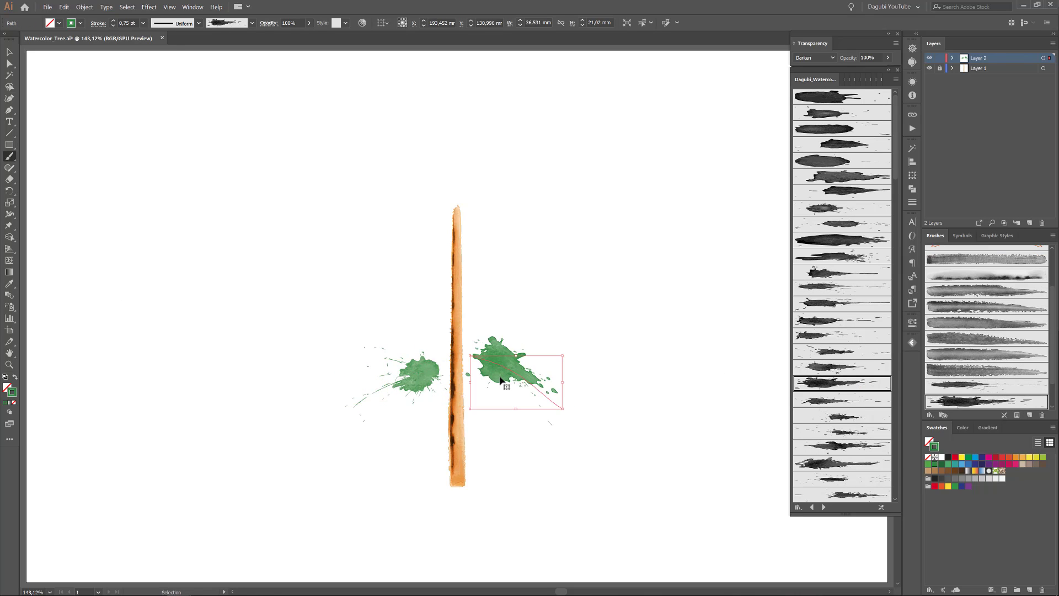
click(843, 461)
drag(505, 374, 588, 397)
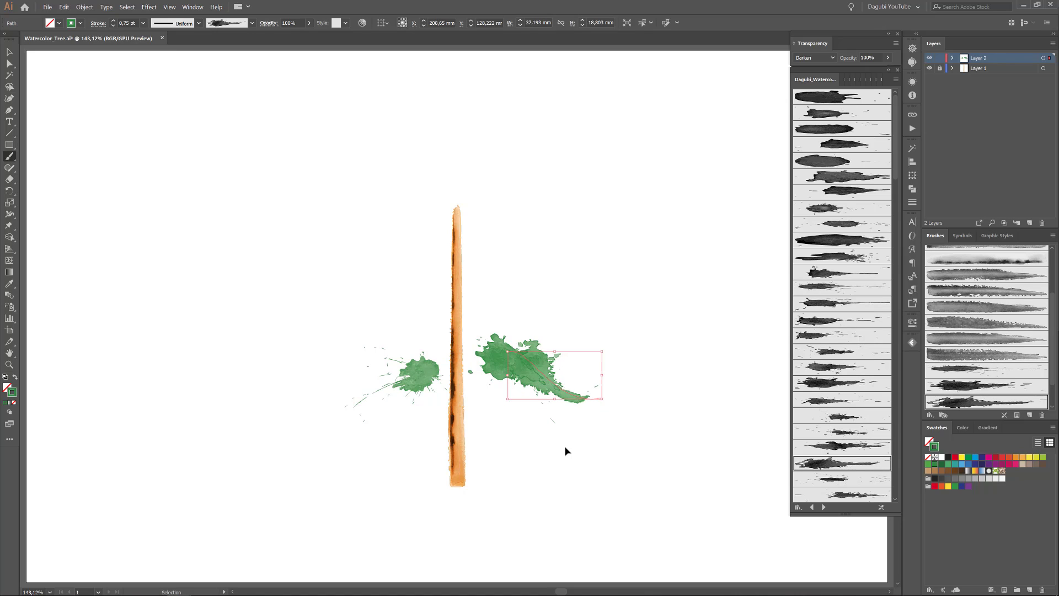
click(837, 368)
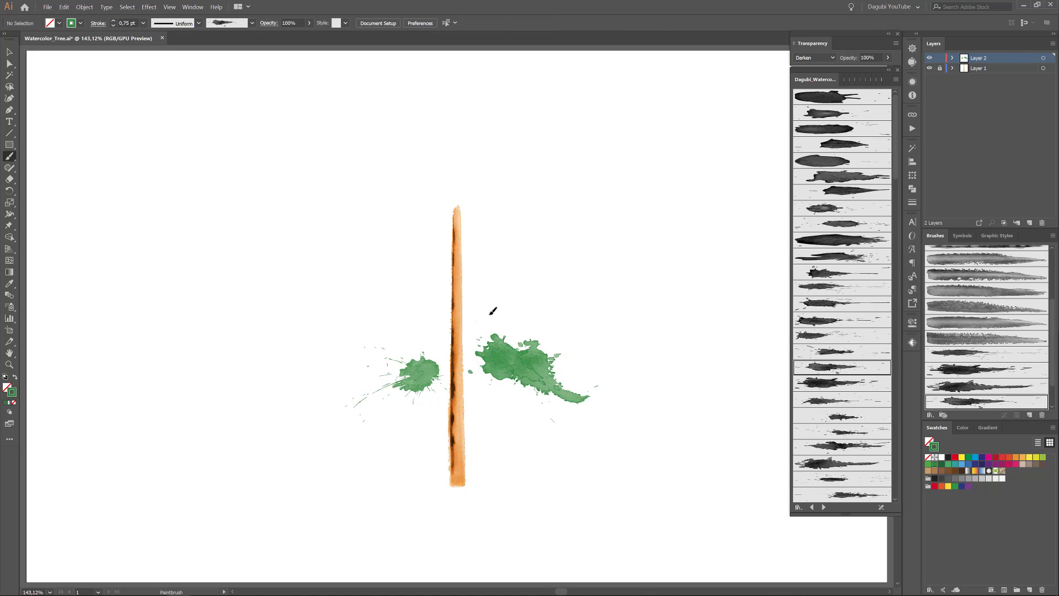
drag(493, 310, 532, 307)
Add green splatters at the trunk's upper left and beside the trunk.
click(844, 383)
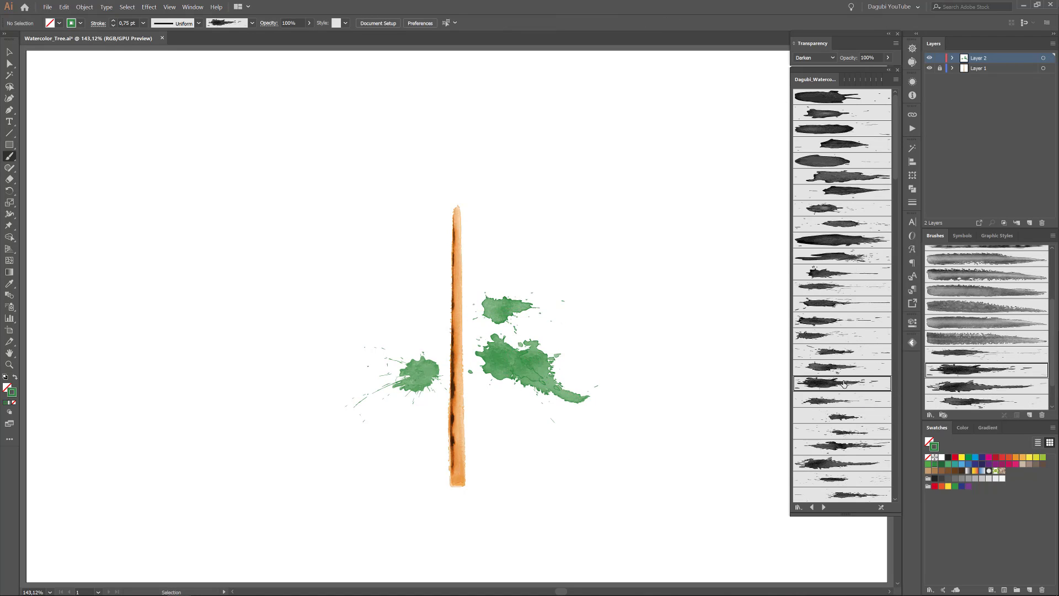
click(841, 445)
drag(449, 313, 334, 354)
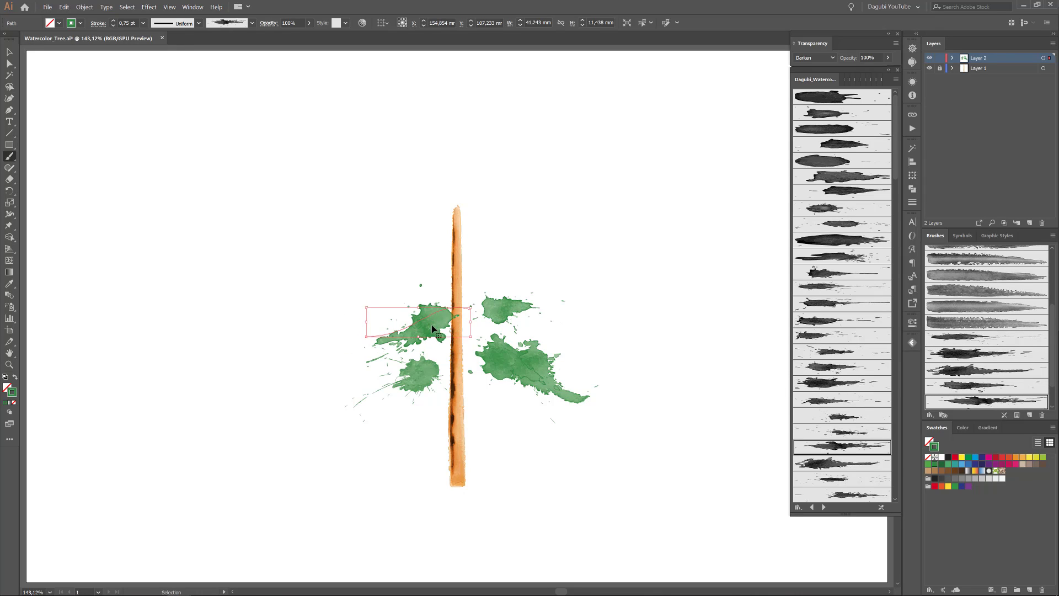
scroll(841, 331, down, 3)
click(852, 376)
click(842, 423)
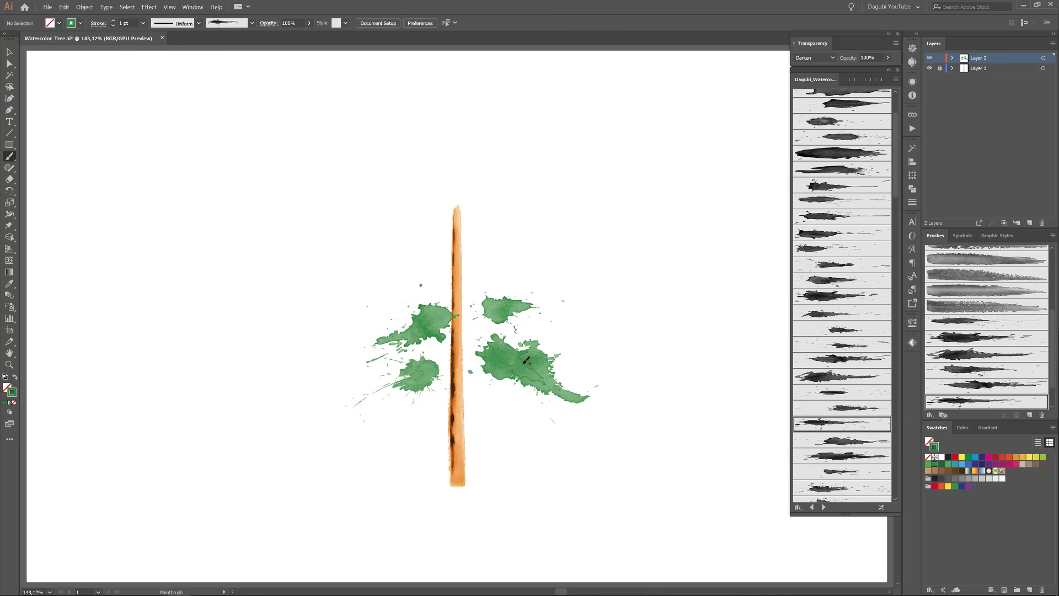
drag(484, 247, 466, 313)
Set the foliage layer's blending to Normal and paint a splatter right of the trunk top.
click(1043, 58)
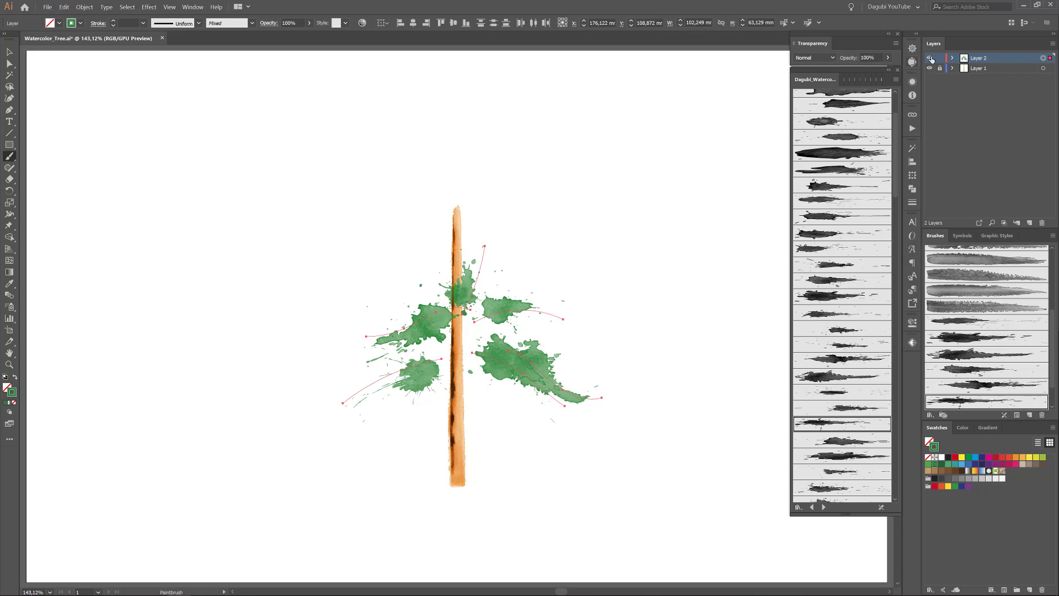
click(953, 58)
click(815, 57)
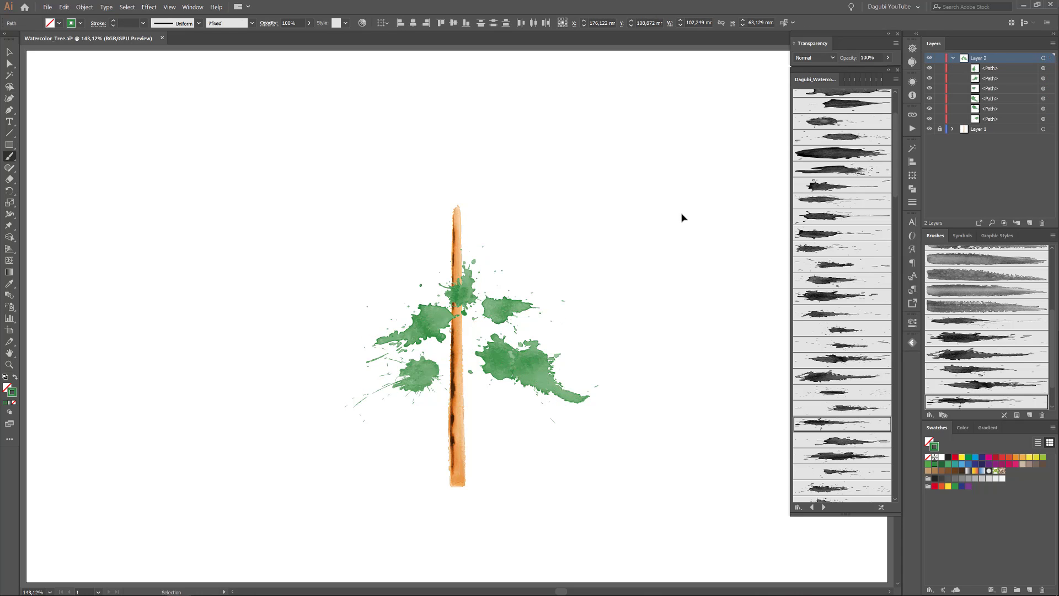
key(ctrl+shift+a)
drag(543, 256, 469, 301)
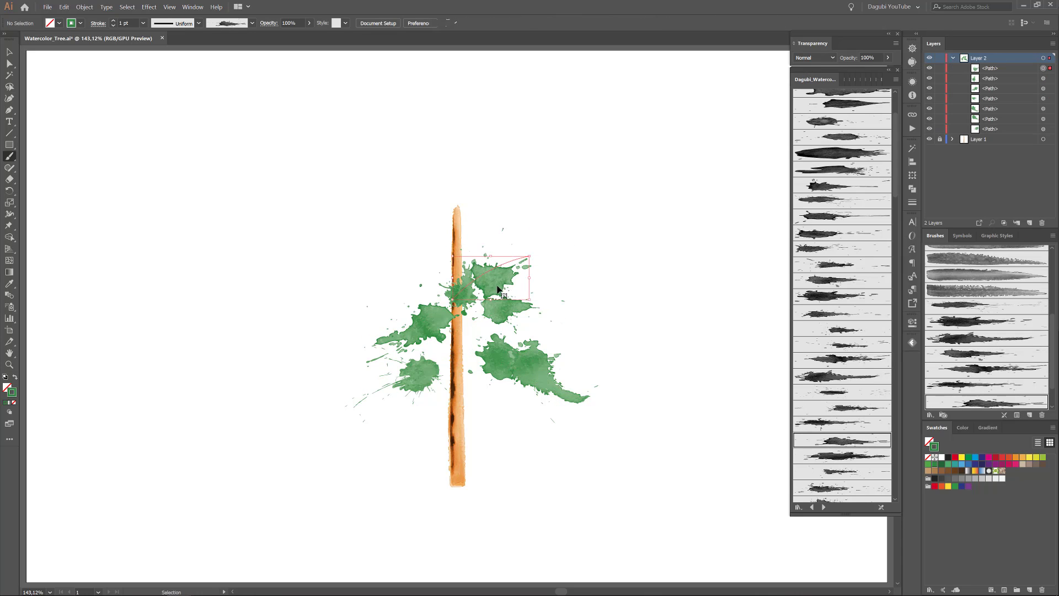
key(ctrl+shift+a)
Paint splatters upper-left and upper-right of the trunk, nudging the right one down-left.
click(850, 455)
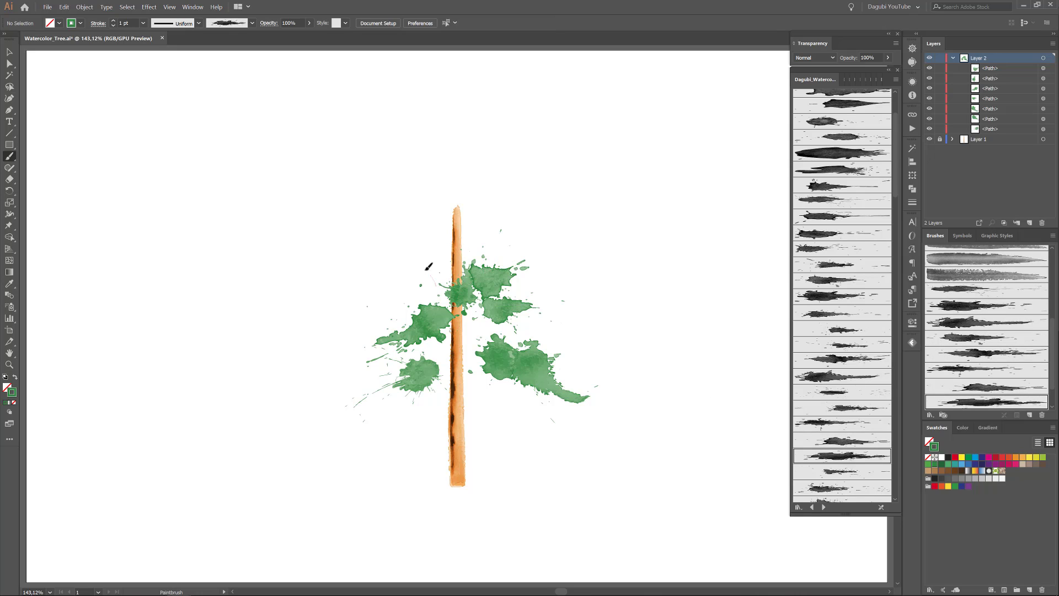
drag(428, 266, 386, 254)
key(ctrl+shift+a)
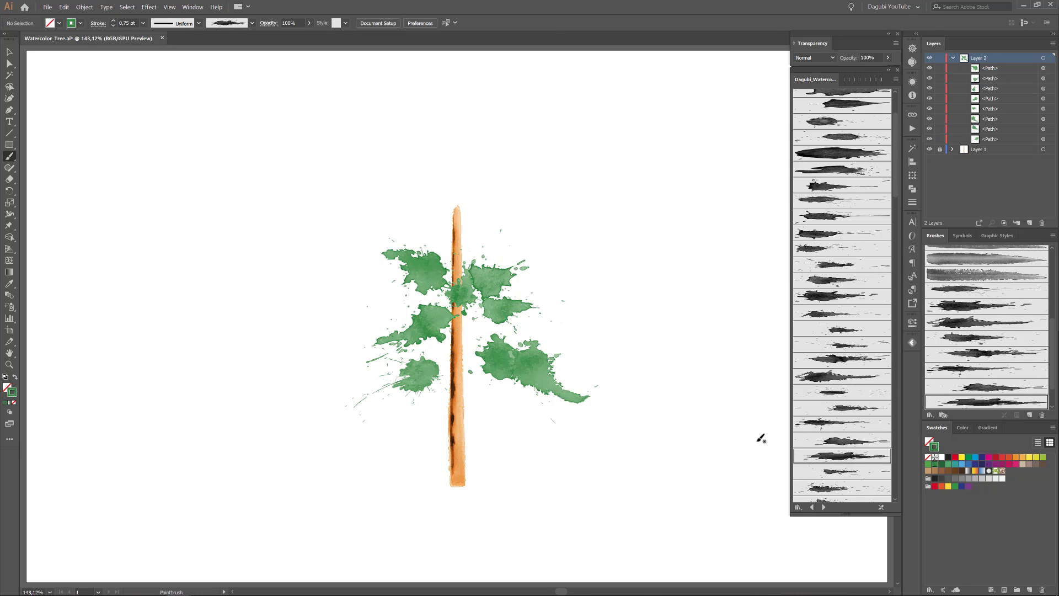
drag(456, 260, 586, 168)
mouse_move(504, 249)
mouse_down()
mouse_move(485, 253)
mouse_move(473, 237)
mouse_up()
key(ctrl+shift+a)
key(ctrl+shift+a)
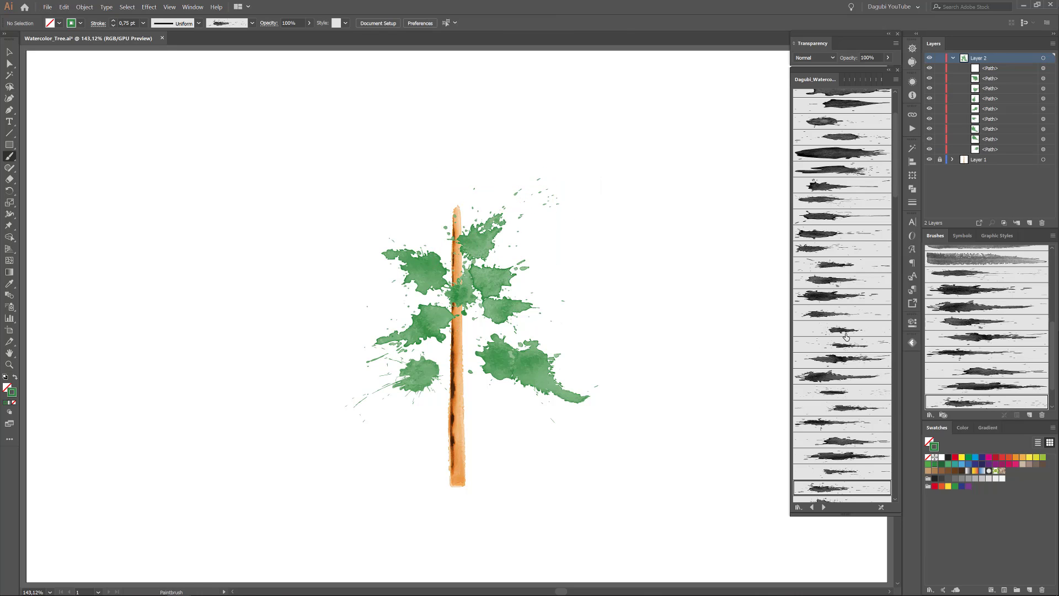
Paint splatters high on the upper left and at the tree top, then add a new empty layer.
scroll(846, 337, down, 3)
click(813, 323)
drag(362, 141, 462, 276)
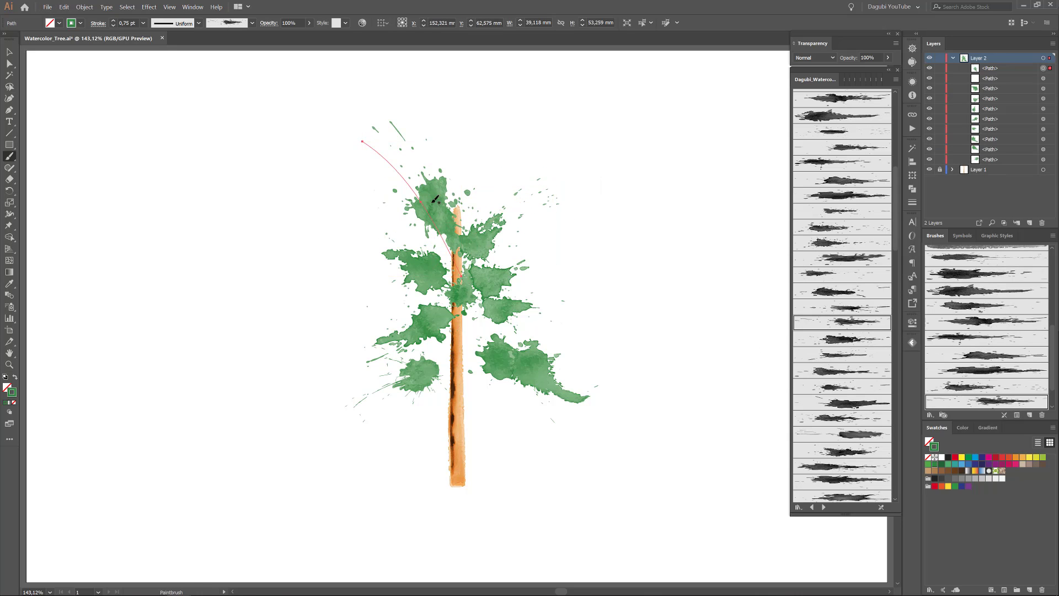
key(v)
drag(440, 209, 440, 223)
click(176, 233)
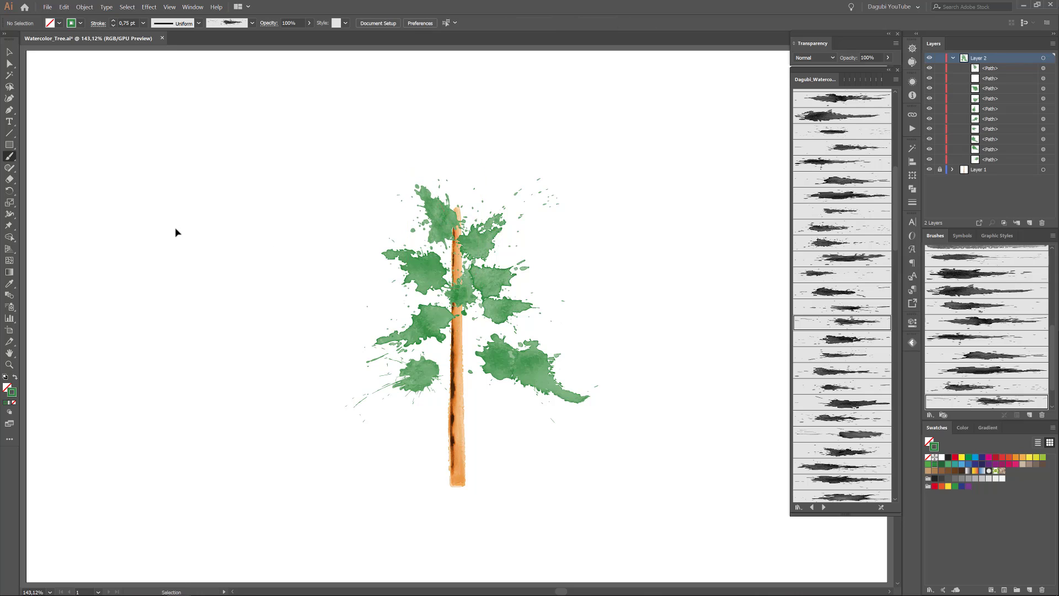
click(847, 369)
drag(473, 130, 473, 131)
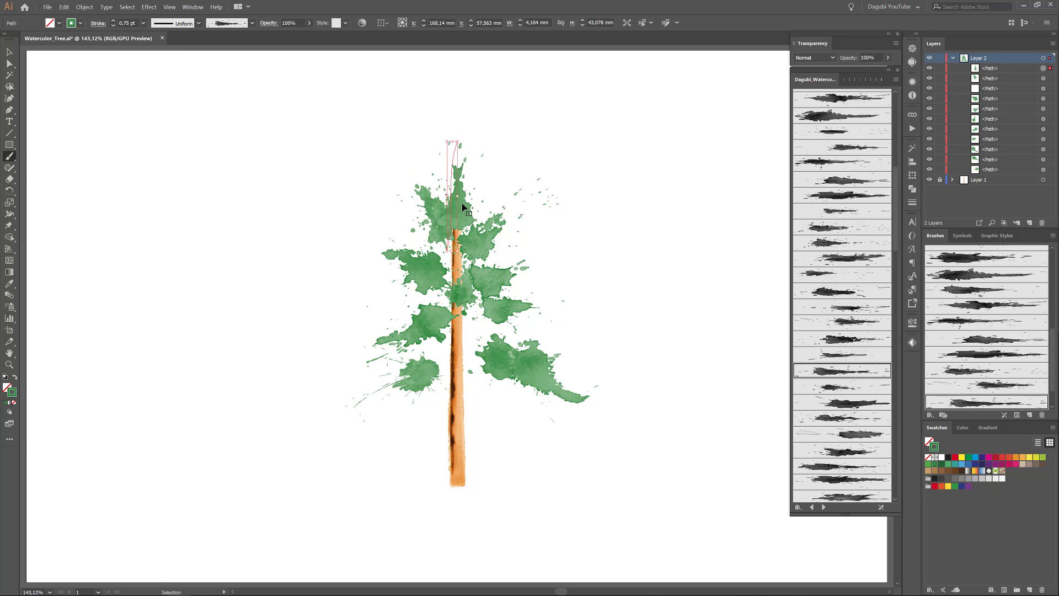
click(1030, 223)
click(953, 67)
Move the new layer below the trunk layer and paint a green wash in the tree crown.
drag(1000, 84, 930, 82)
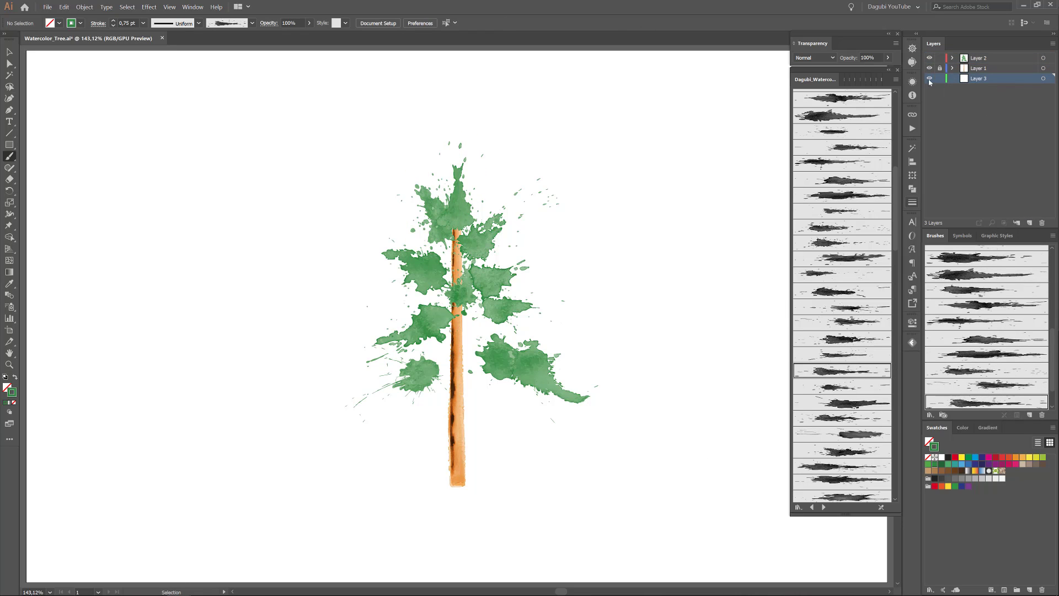
click(834, 418)
drag(474, 335, 481, 330)
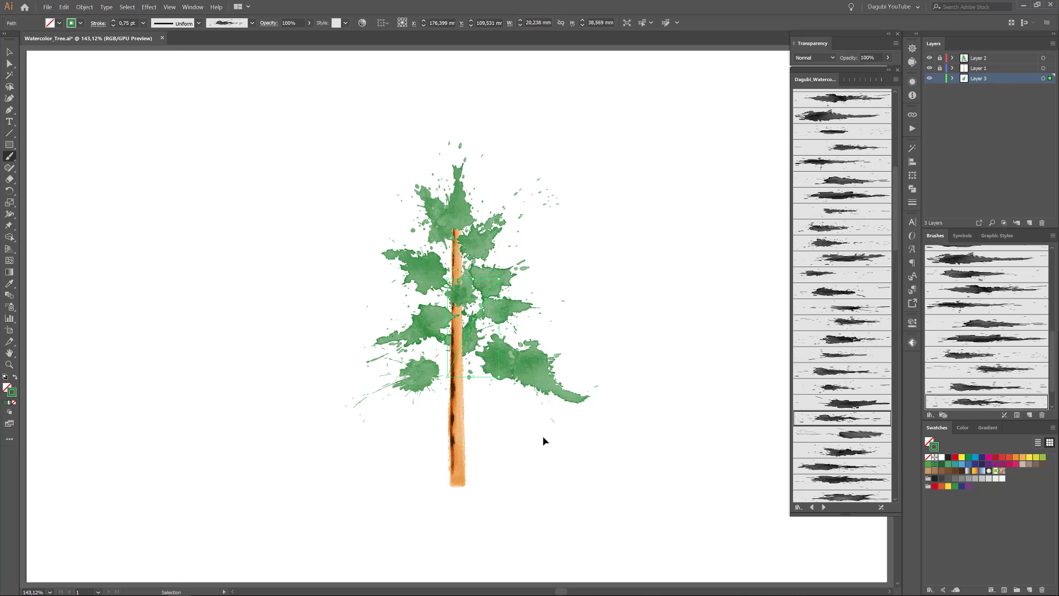
click(855, 436)
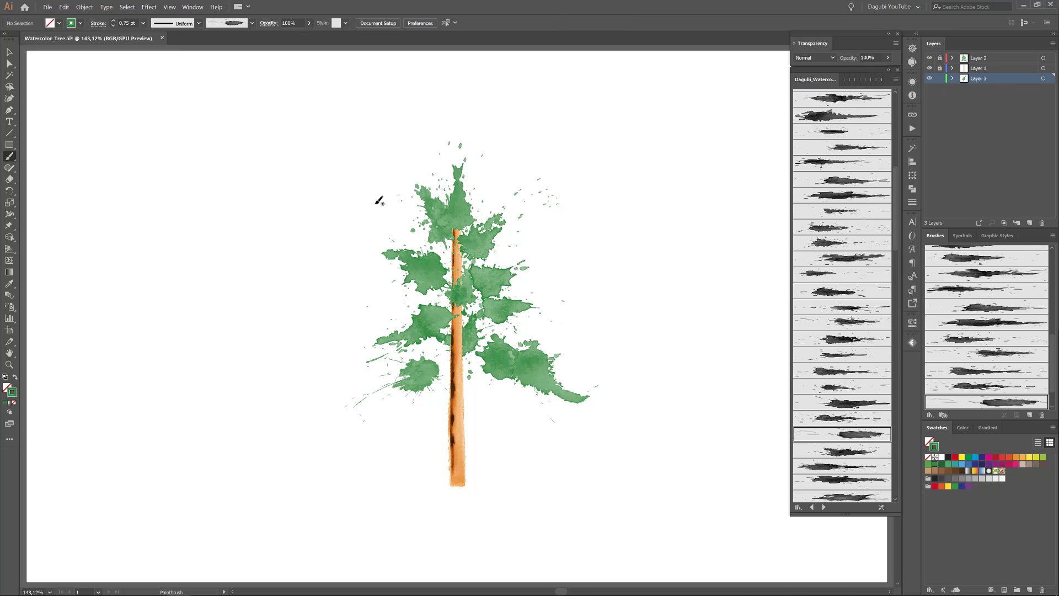
click(816, 466)
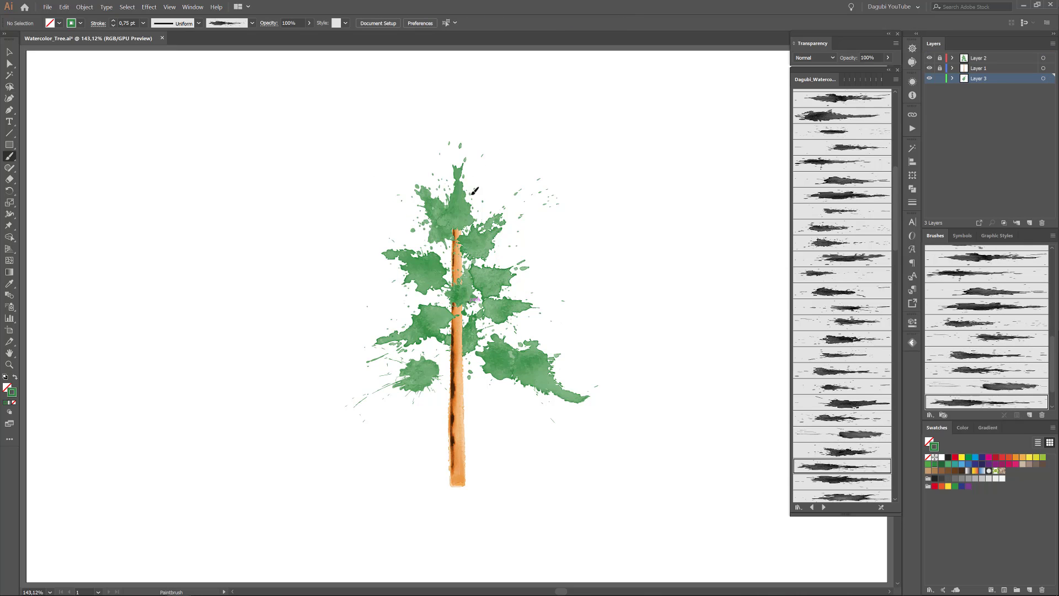
drag(473, 192, 464, 166)
key(ctrl+shift+a)
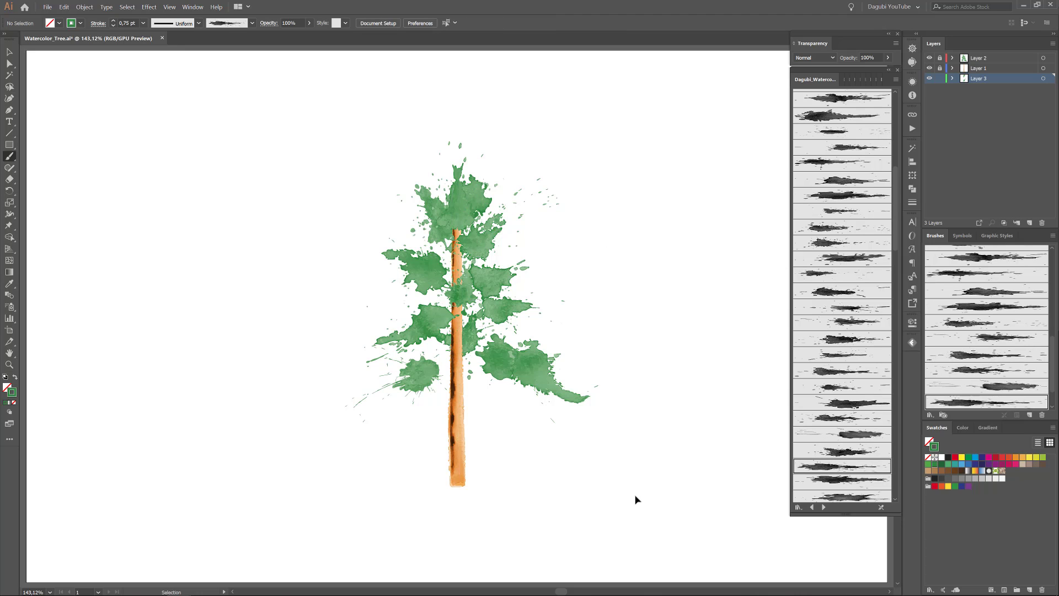
Add another green wash near the upper trunk.
scroll(841, 387, down, 1)
click(842, 453)
drag(455, 234, 448, 259)
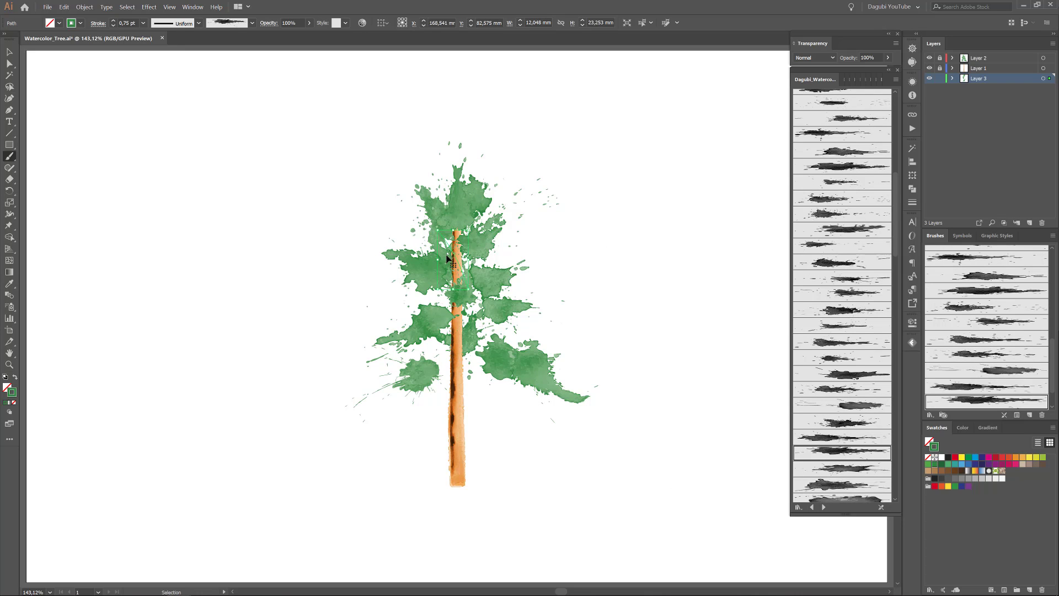
ctrl+click(224, 348)
scroll(856, 374, down, 5)
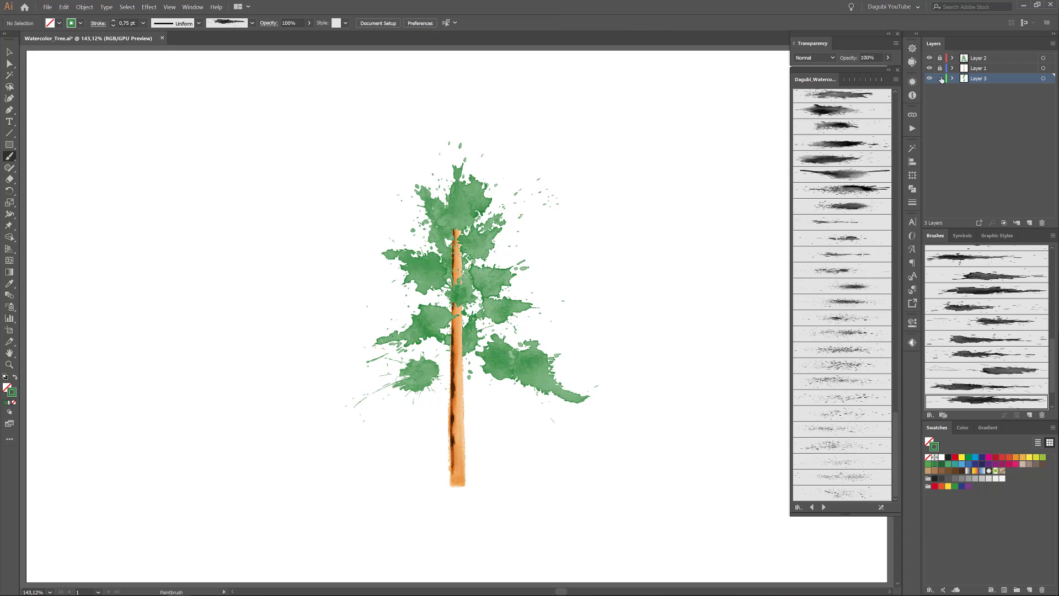
Spray small splatters left of the trunk and a diagonal stroke across the right branches.
click(856, 367)
drag(419, 309, 353, 243)
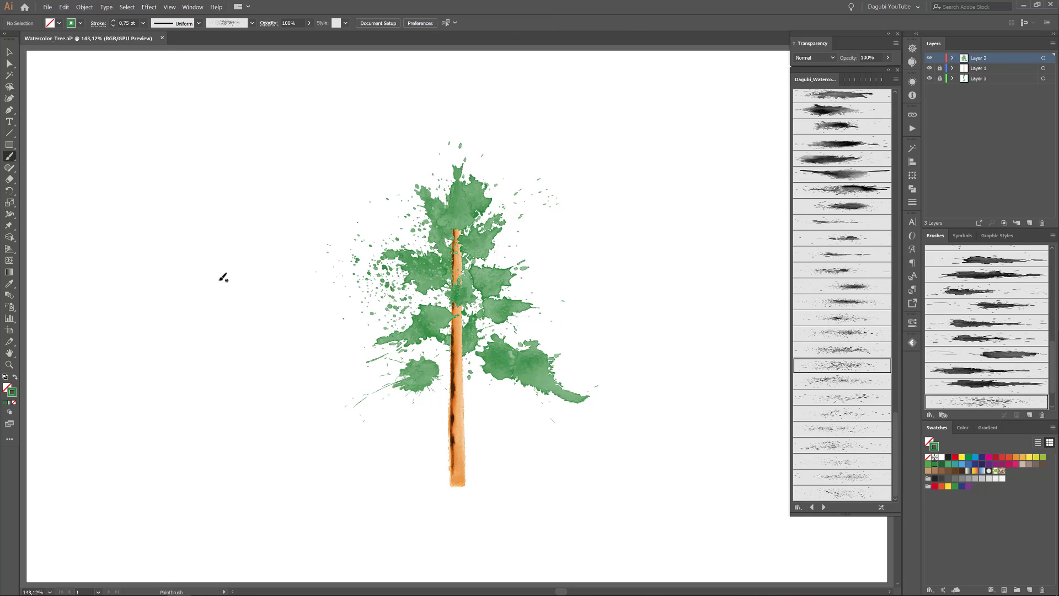
ctrl+click(661, 535)
click(849, 398)
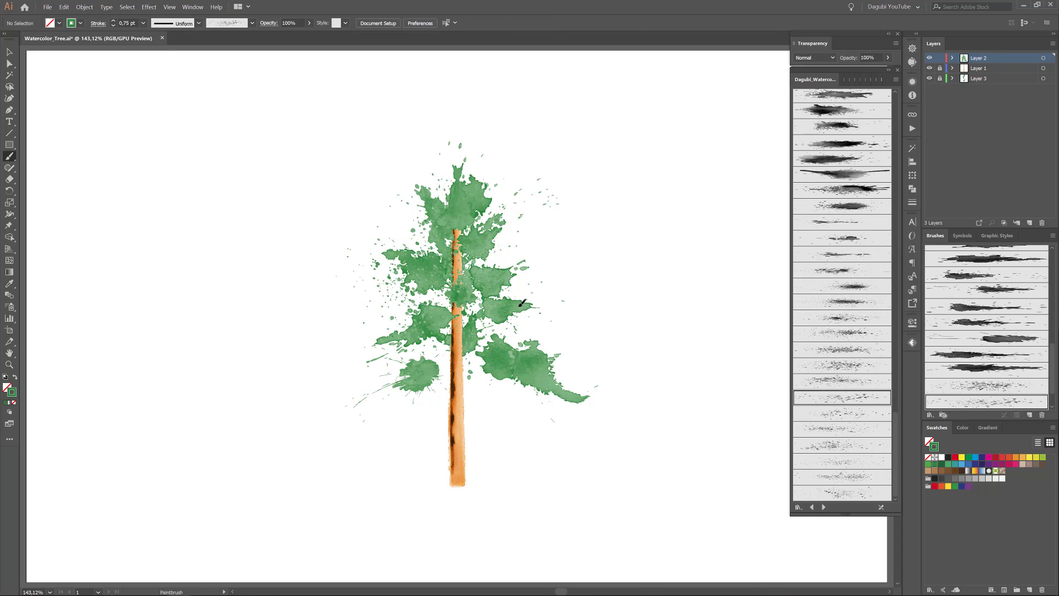
drag(433, 363, 576, 286)
click(968, 429)
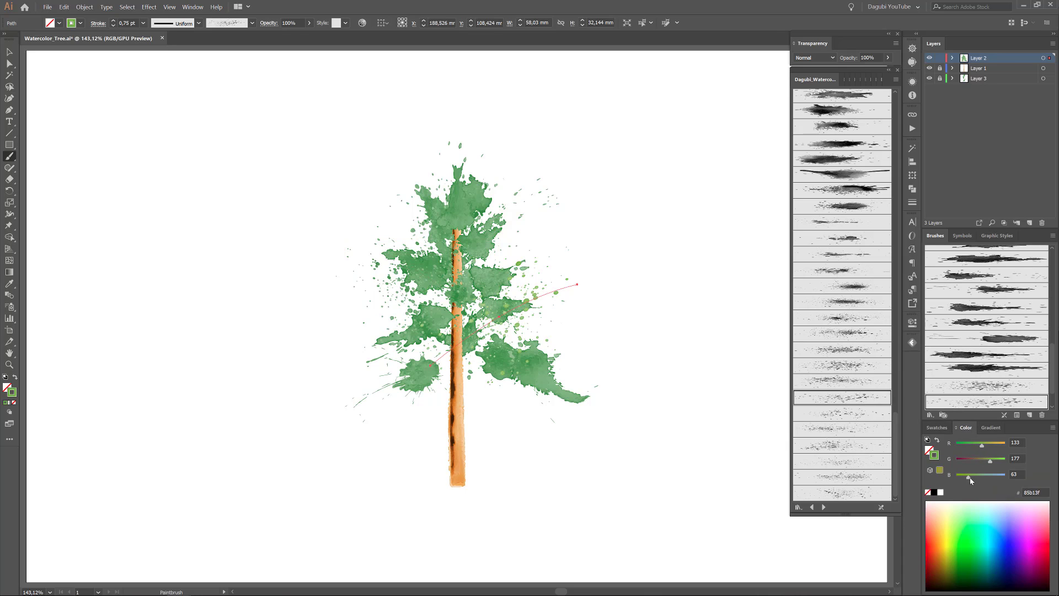
ctrl+click(721, 485)
Set the foliage layer's blending mode to Multiply.
click(952, 68)
click(1043, 89)
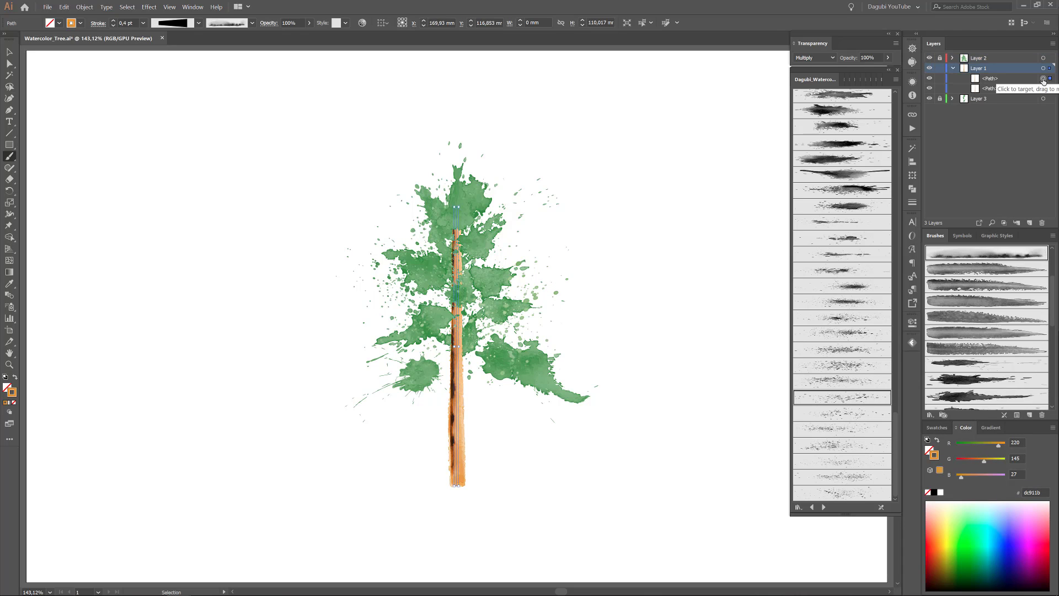
ctrl+click(150, 161)
click(987, 60)
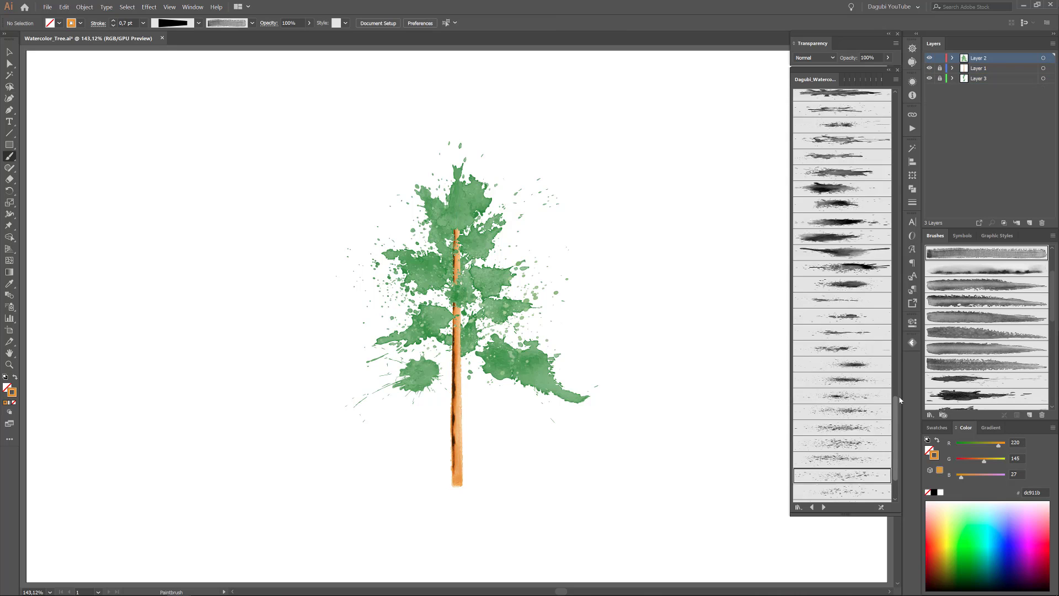
scroll(880, 366, up, 10)
click(815, 58)
click(814, 95)
Paint a green shading stroke on the right foliage and discard a trial dark splatter.
click(835, 209)
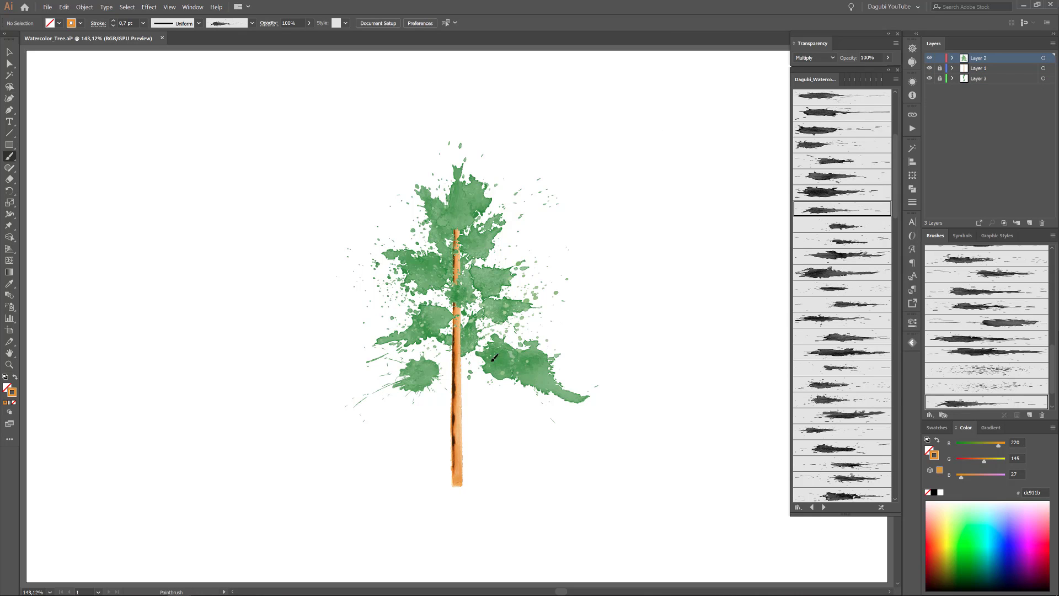
drag(463, 353, 522, 375)
click(937, 428)
click(934, 464)
click(843, 160)
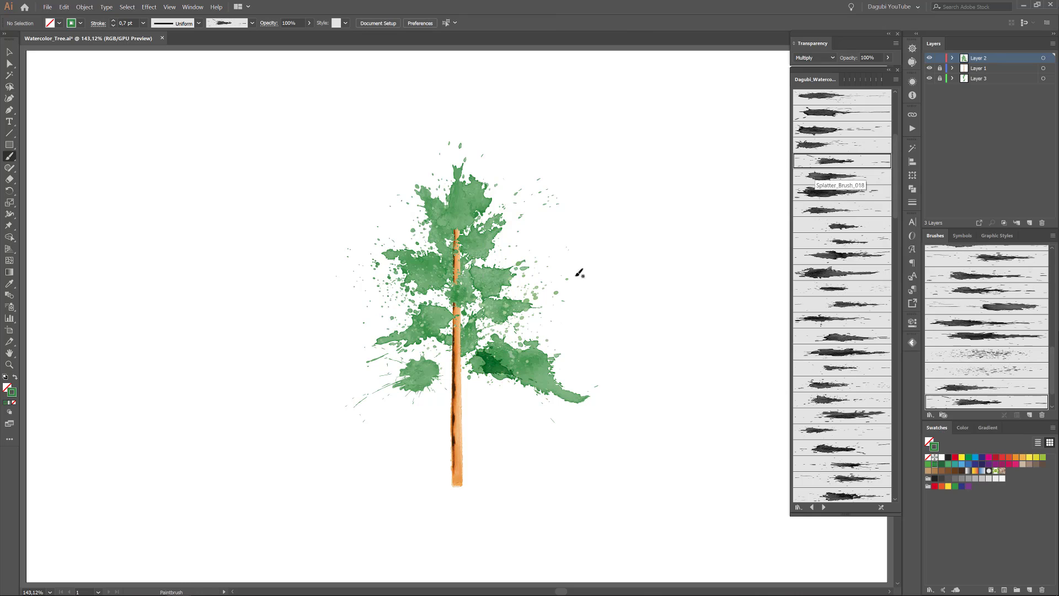
click(843, 176)
drag(483, 321, 538, 306)
key(ctrl+z)
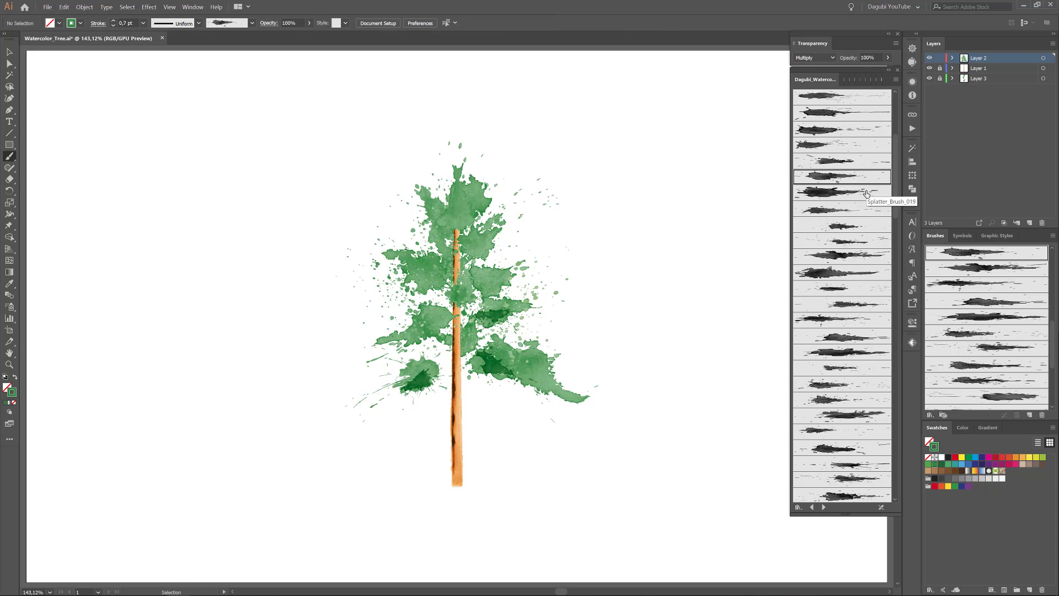
Try several splatter brushes for darker shading, then bring up the brush library list.
click(842, 192)
drag(466, 319, 418, 352)
key(ctrl+z)
click(843, 209)
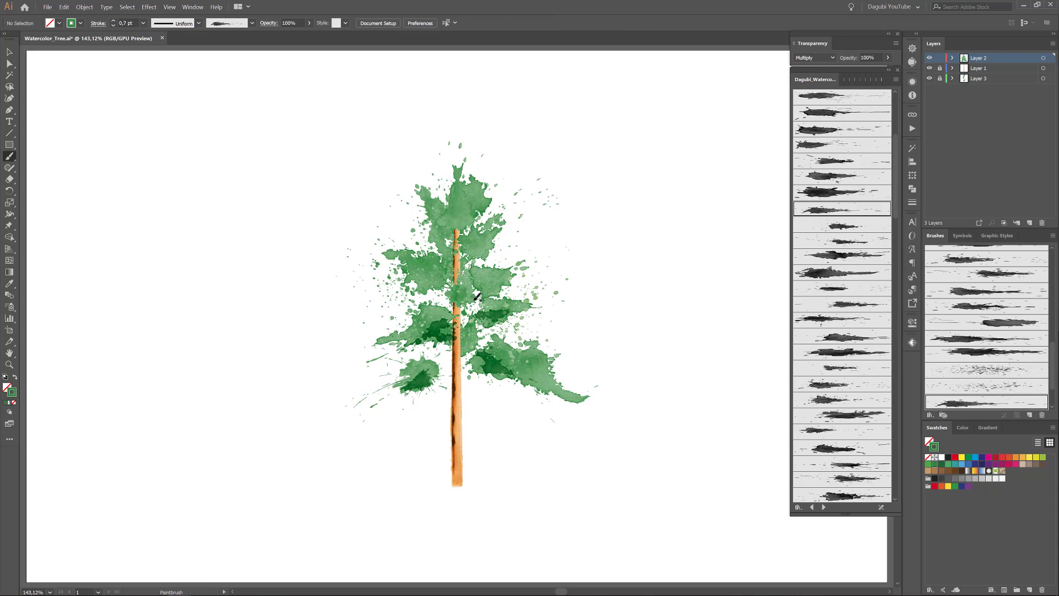
click(833, 255)
click(843, 272)
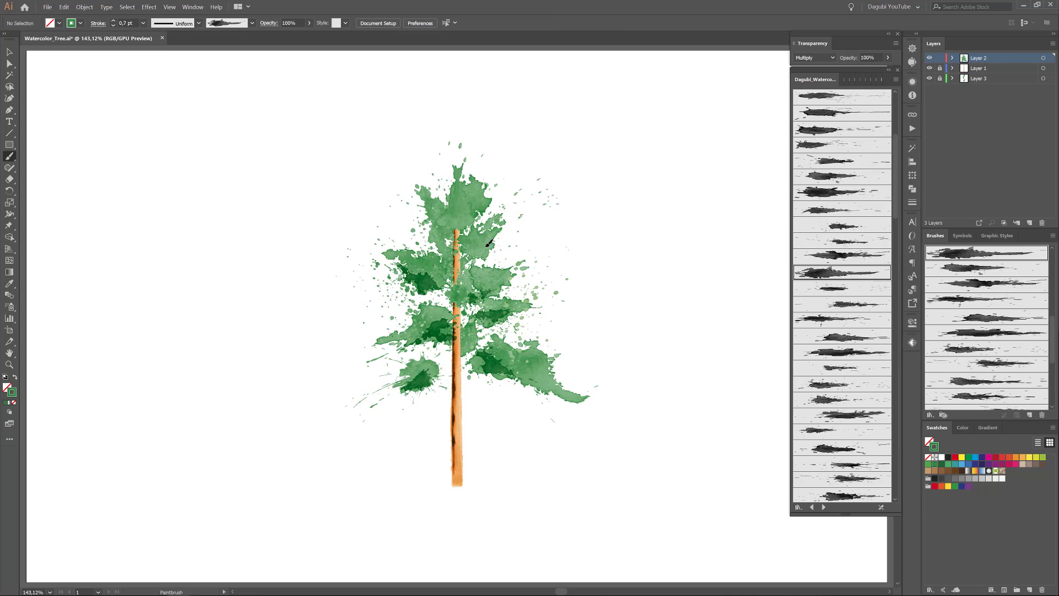
click(843, 304)
click(838, 322)
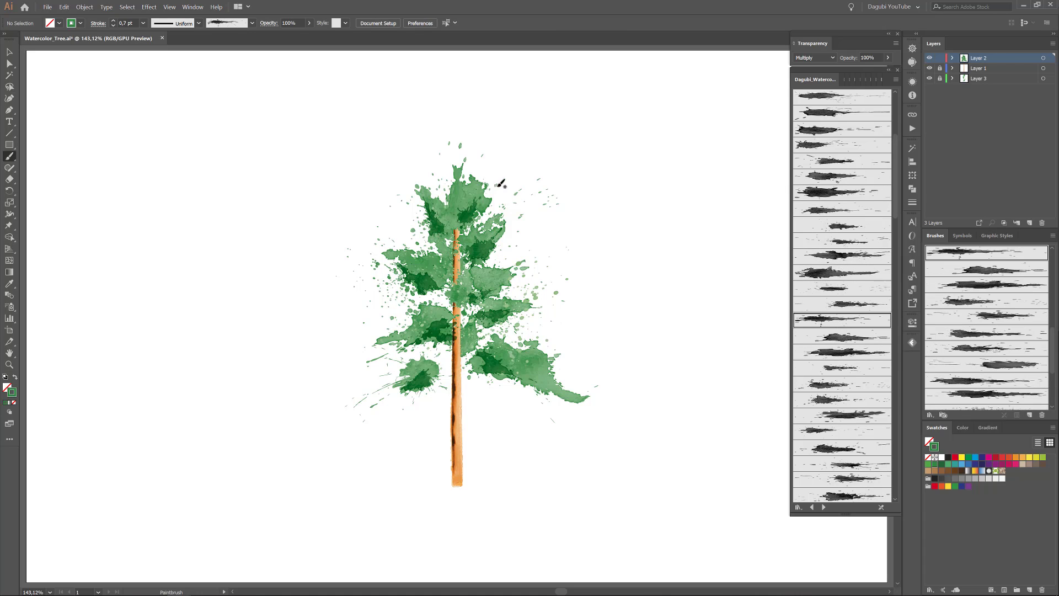
click(832, 342)
drag(451, 215, 460, 203)
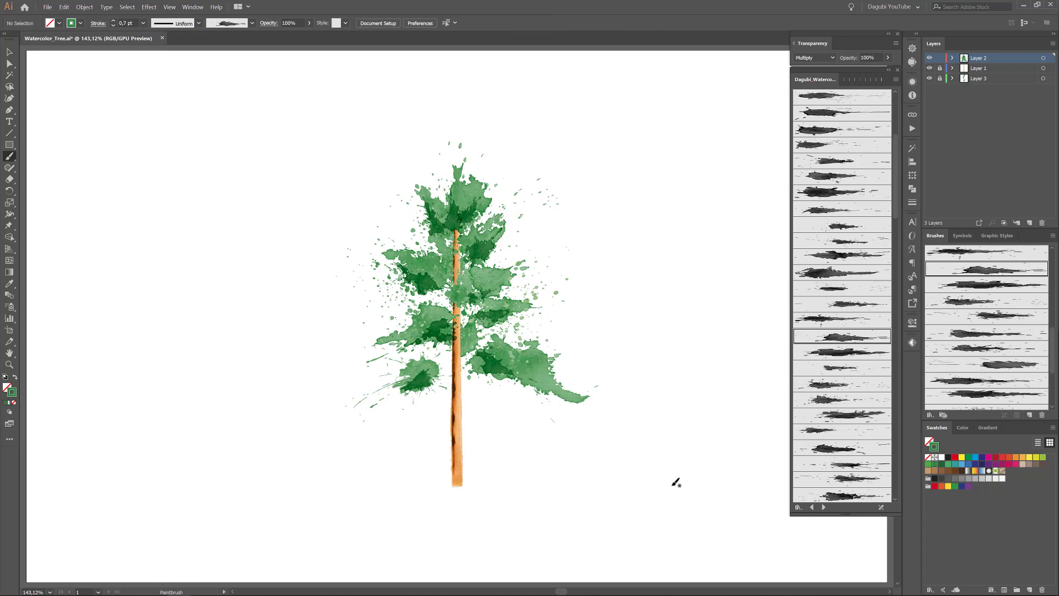
click(252, 22)
click(161, 100)
Load the Stamps_Washes library and paint dark-green washes over the tree's middle and canopy.
click(420, 244)
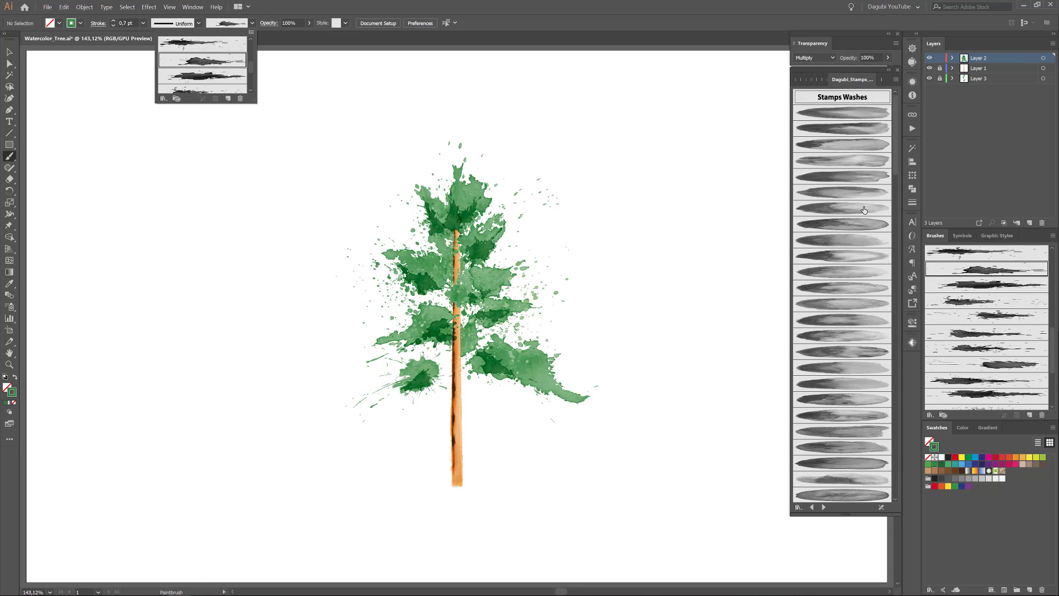
click(895, 258)
scroll(842, 276, down, 5)
click(843, 336)
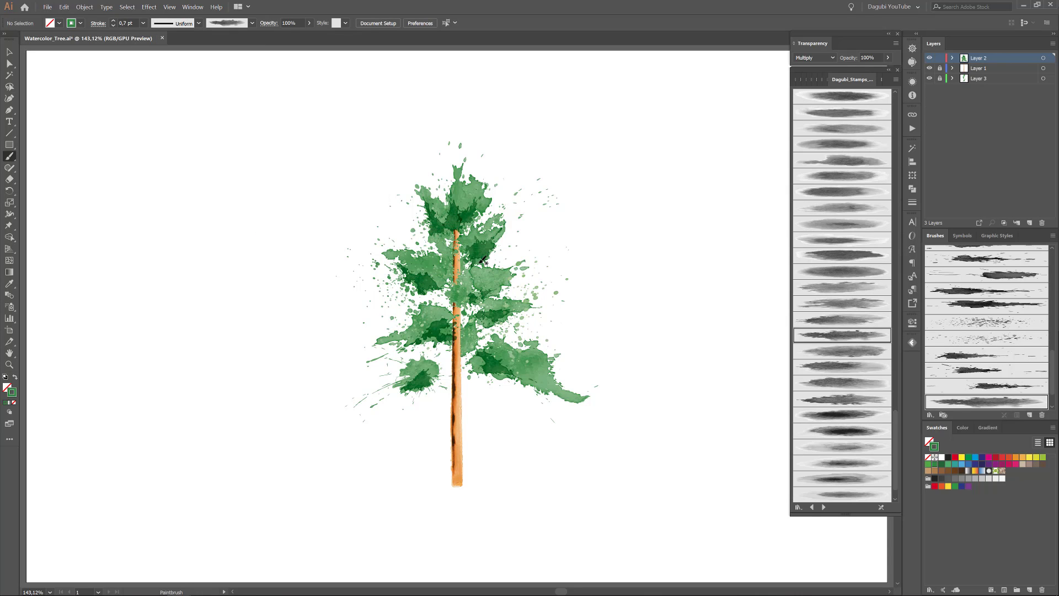
mouse_move(426, 291)
mouse_down()
mouse_move(436, 255)
mouse_move(490, 304)
mouse_up()
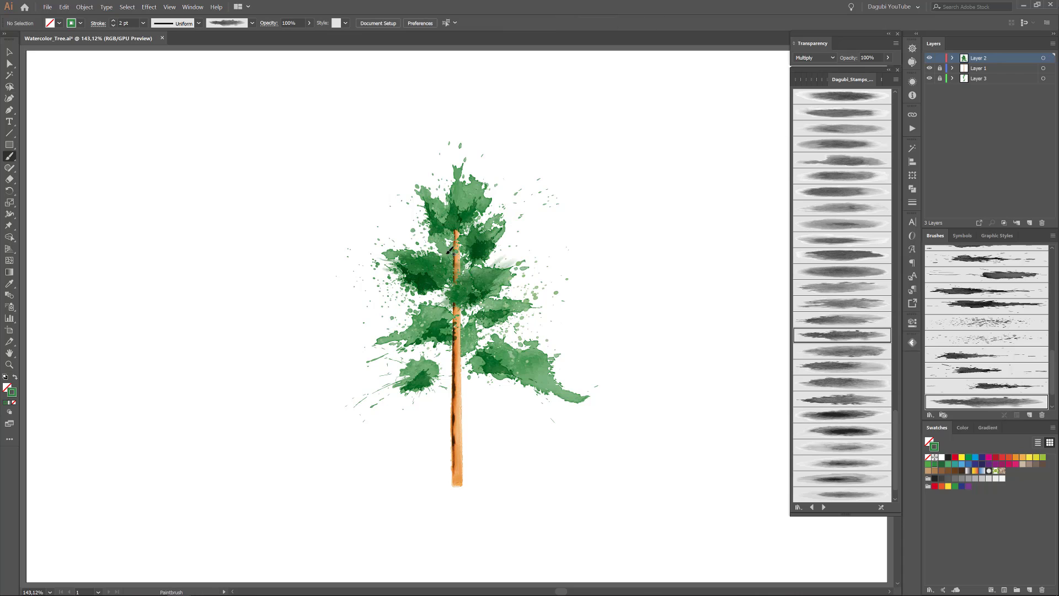
key(ctrl+shift+a)
drag(483, 378, 513, 342)
drag(416, 337, 450, 301)
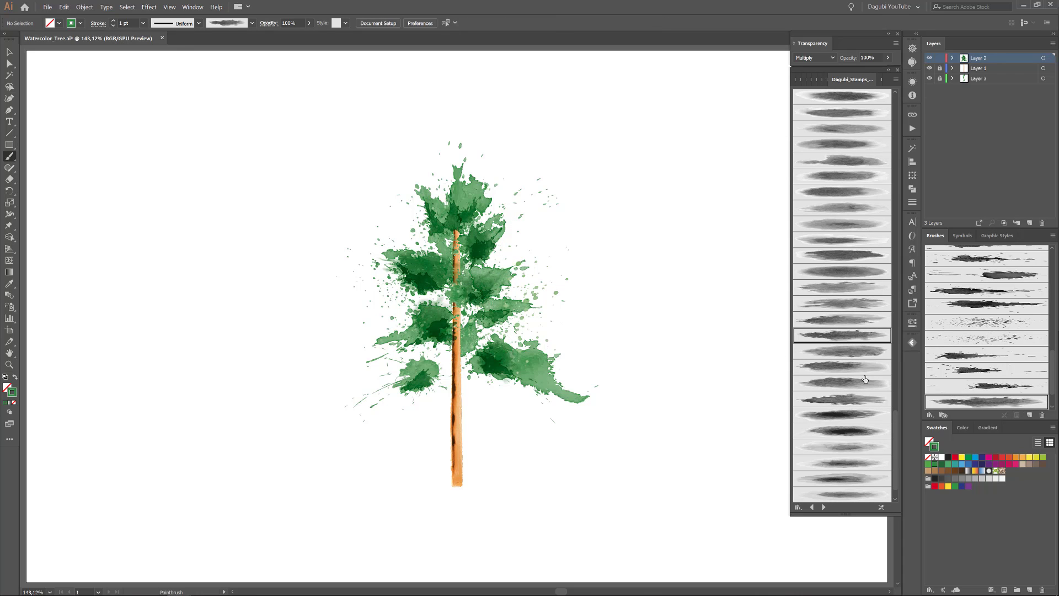
Paint pale-green washes on the lower foliage and beside the trunk, plus a Stamps_Washes_121 treetop wash.
click(842, 367)
drag(433, 382, 405, 347)
drag(529, 384, 556, 360)
drag(467, 353, 493, 326)
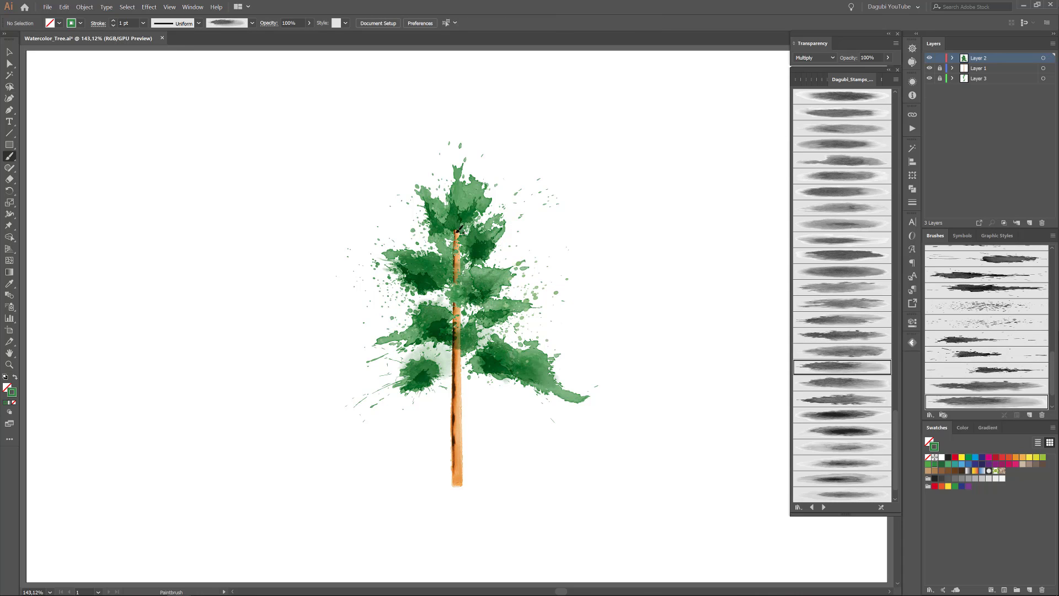
click(845, 400)
drag(433, 234, 483, 176)
Add more green washes at the canopy's upper left and the tree's lower right.
click(963, 428)
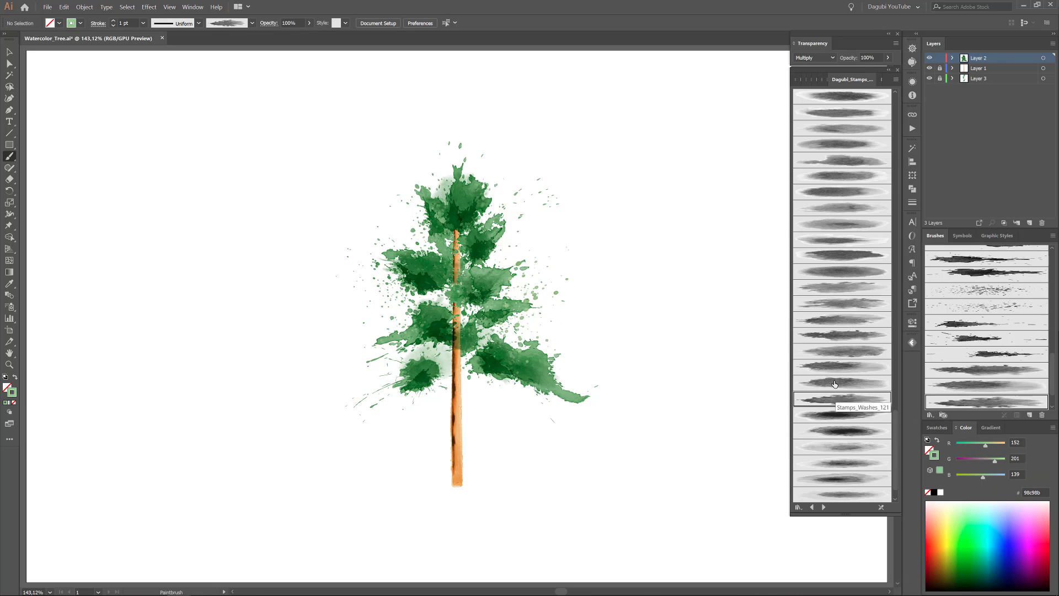
click(844, 351)
drag(449, 237, 438, 187)
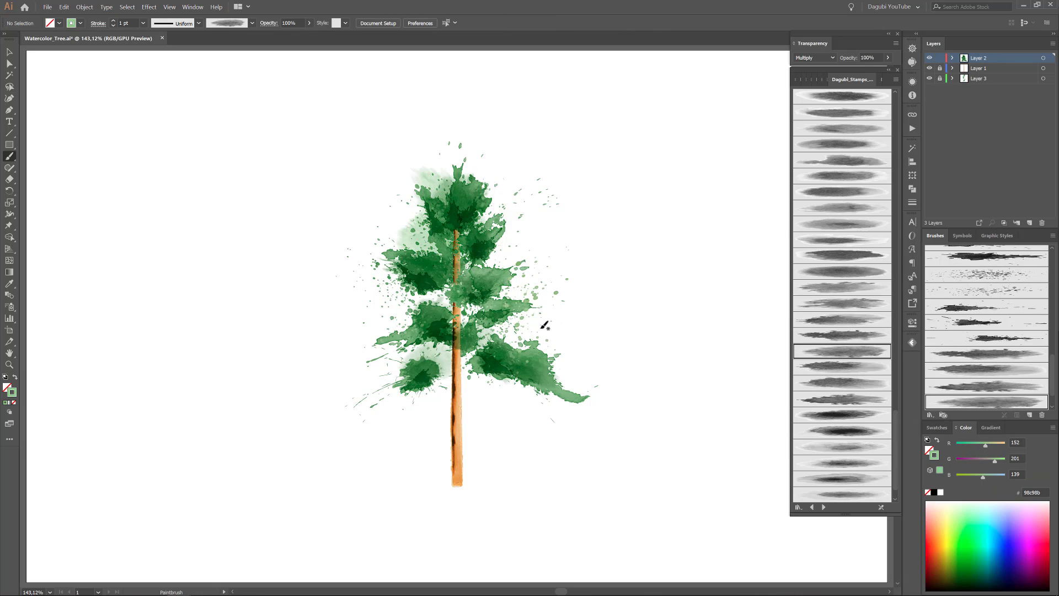
click(842, 399)
drag(463, 338, 566, 359)
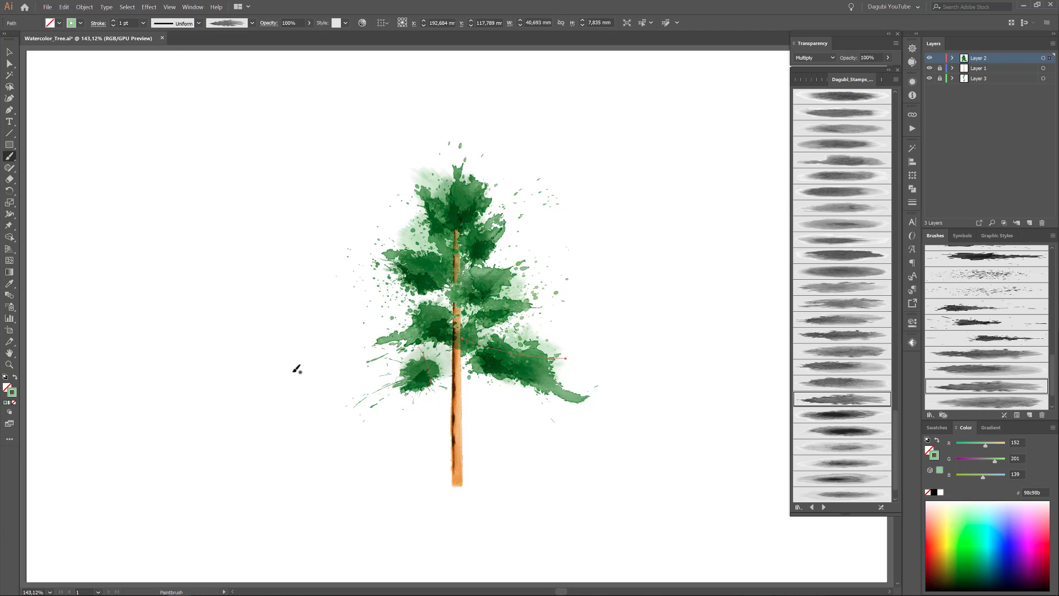
ctrl+click(297, 369)
click(824, 506)
click(252, 22)
Paint Splatter_Brush_112 dots from Dagubi_Watercolor_Brushes at the canopy's upper left, blended in Darken mode.
click(163, 98)
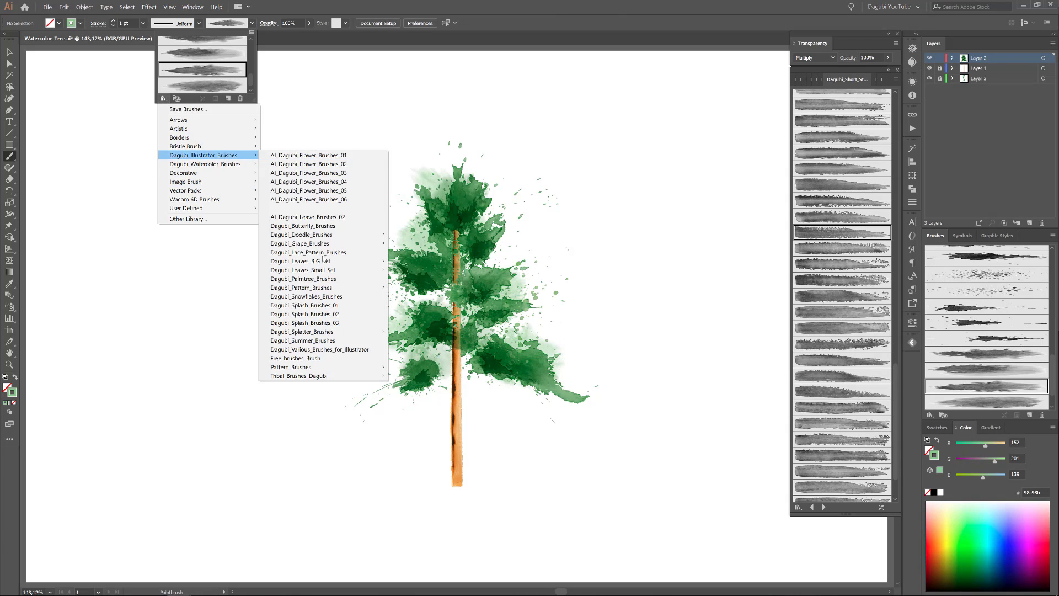
click(436, 340)
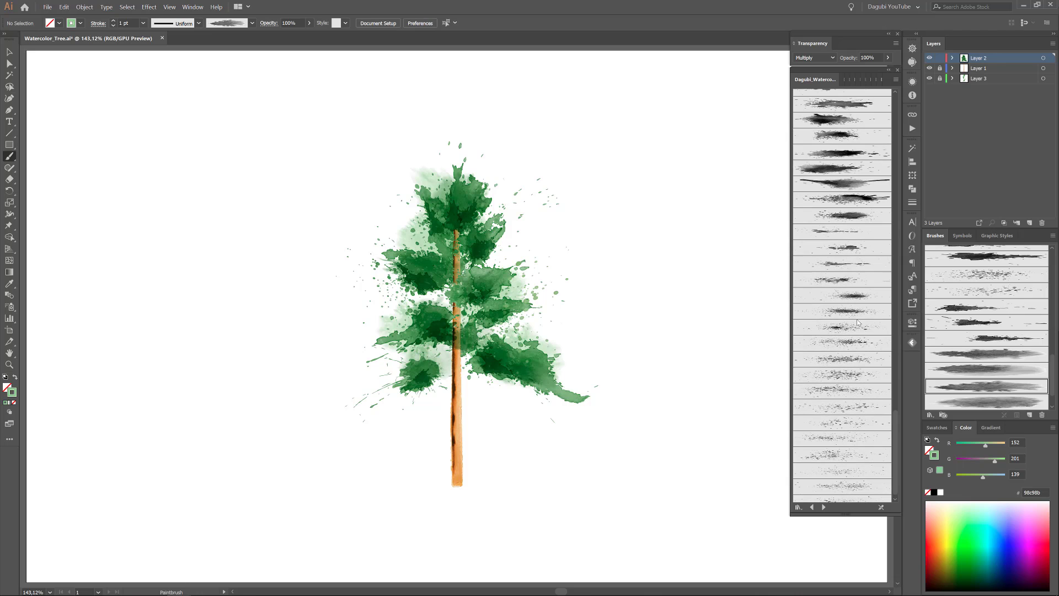
click(855, 328)
drag(359, 220, 419, 177)
ctrl+click(335, 446)
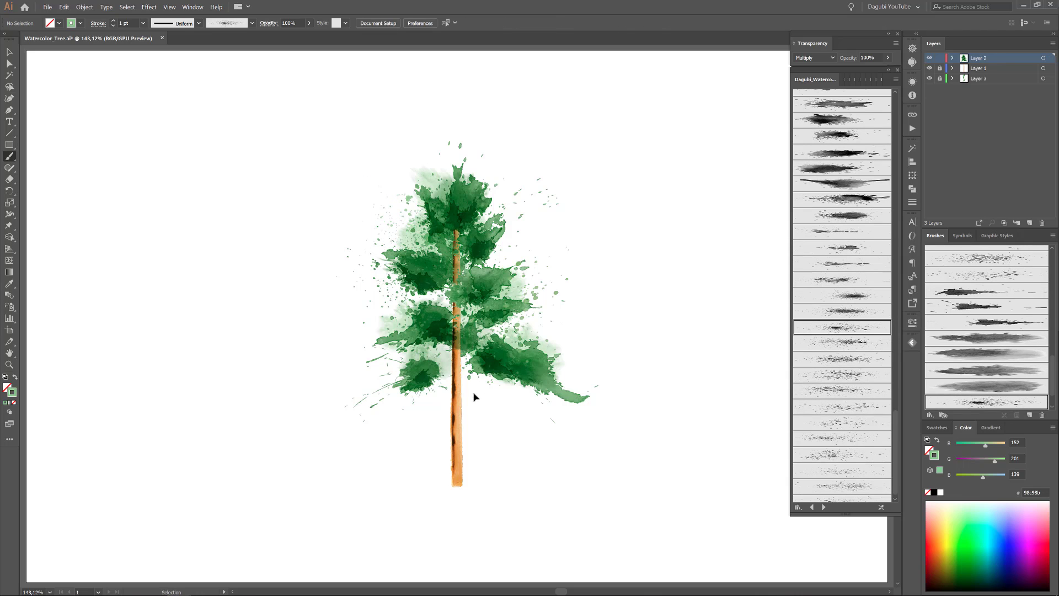
click(814, 59)
click(811, 70)
ctrl+click(659, 480)
Make Layer 1 active and set up a thin orange 0,2 pt watercolor brush for the branches.
click(980, 67)
click(937, 428)
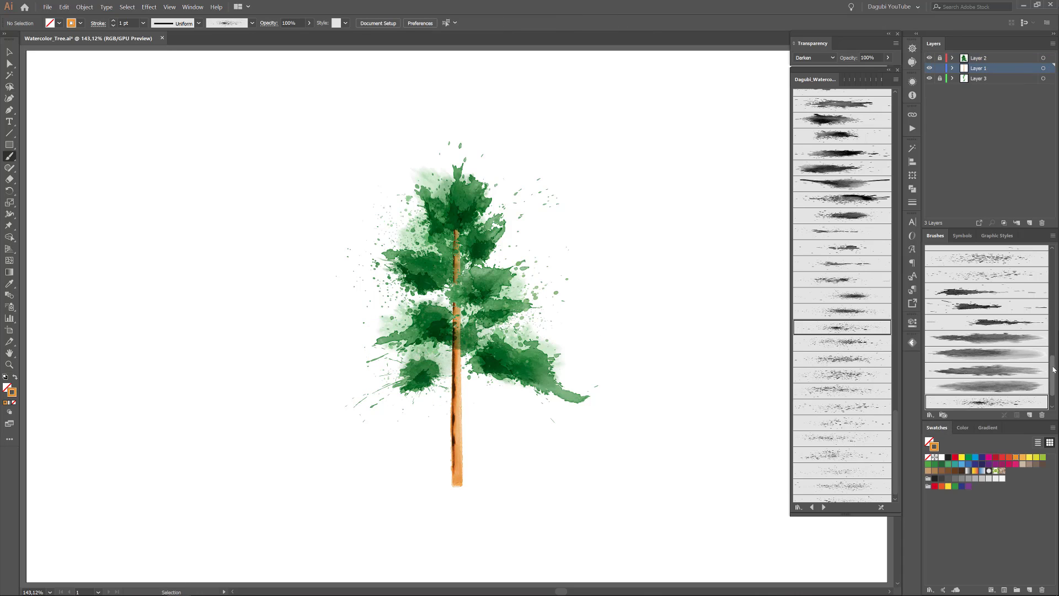
drag(1054, 370, 1053, 276)
click(1018, 290)
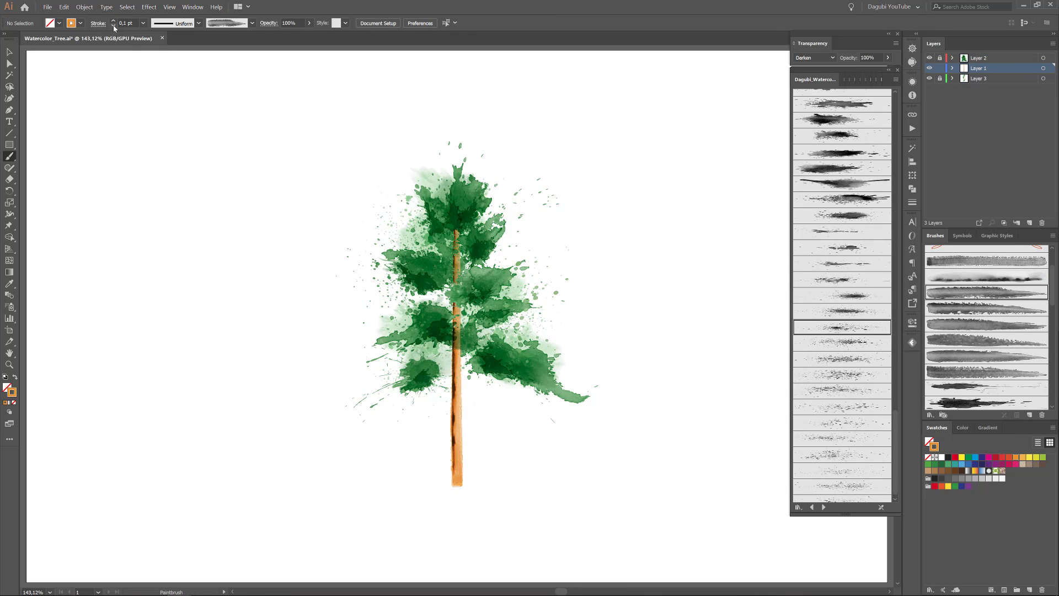
click(972, 308)
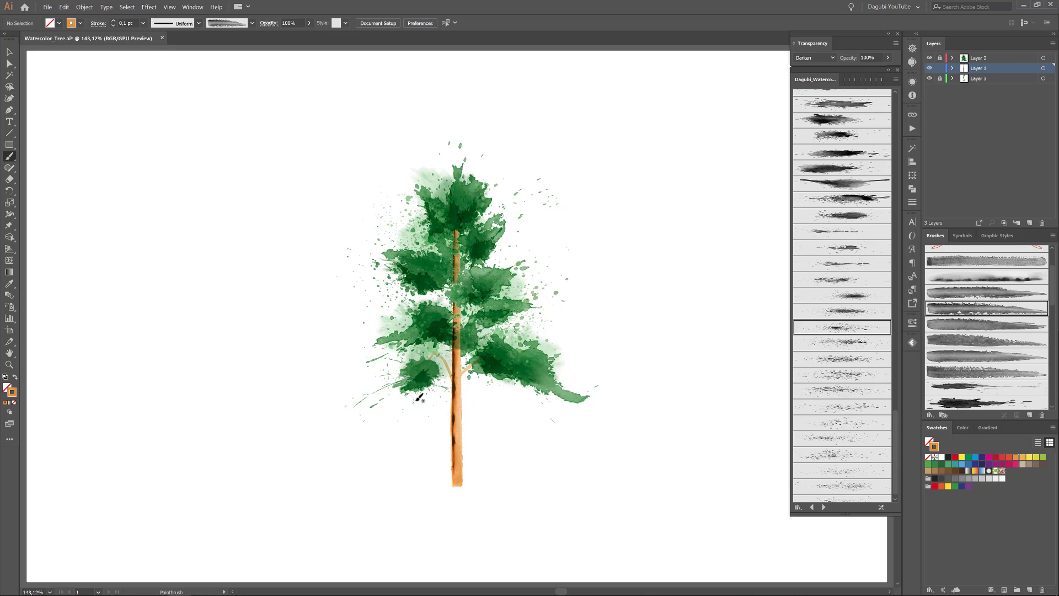
click(113, 20)
scroll(469, 309, up, 5)
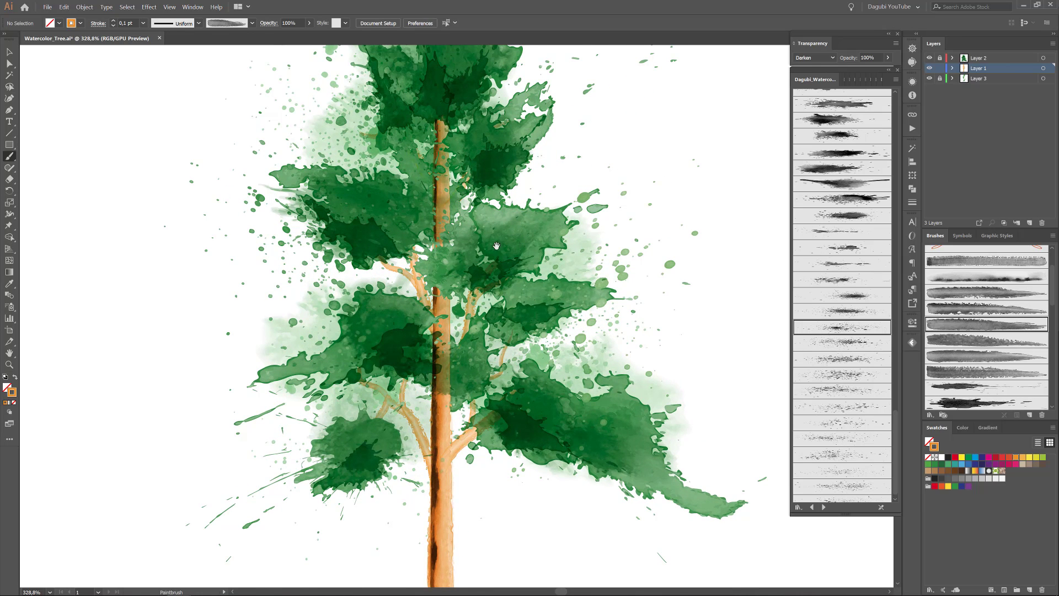
drag(497, 246, 477, 351)
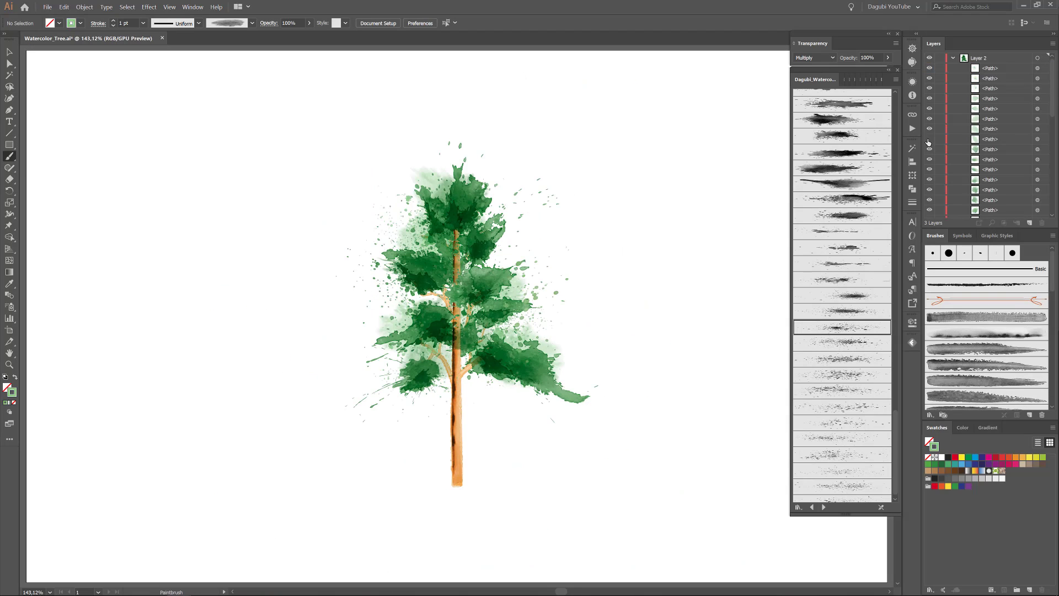
Gather the selected foliage paths into their own layer and create a new layer for the ground.
click(971, 139)
shift+click(972, 68)
click(1053, 43)
click(993, 149)
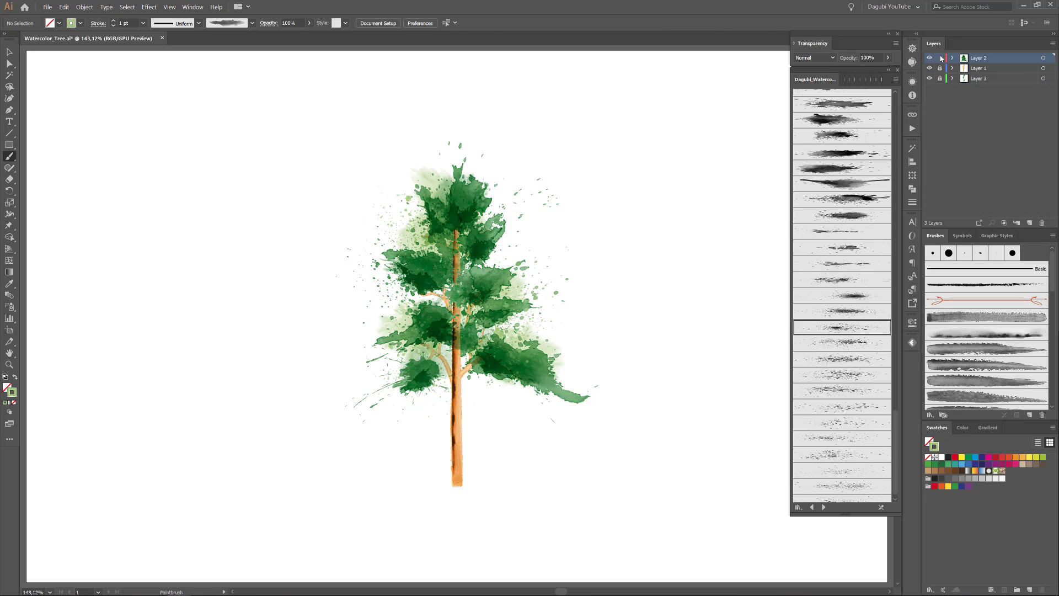
click(1029, 222)
Paint an orange Stamps_Washes_121 wash beneath the trunk with Darken blending.
scroll(987, 331, down, 5)
scroll(988, 331, down, 3)
click(991, 337)
click(1017, 458)
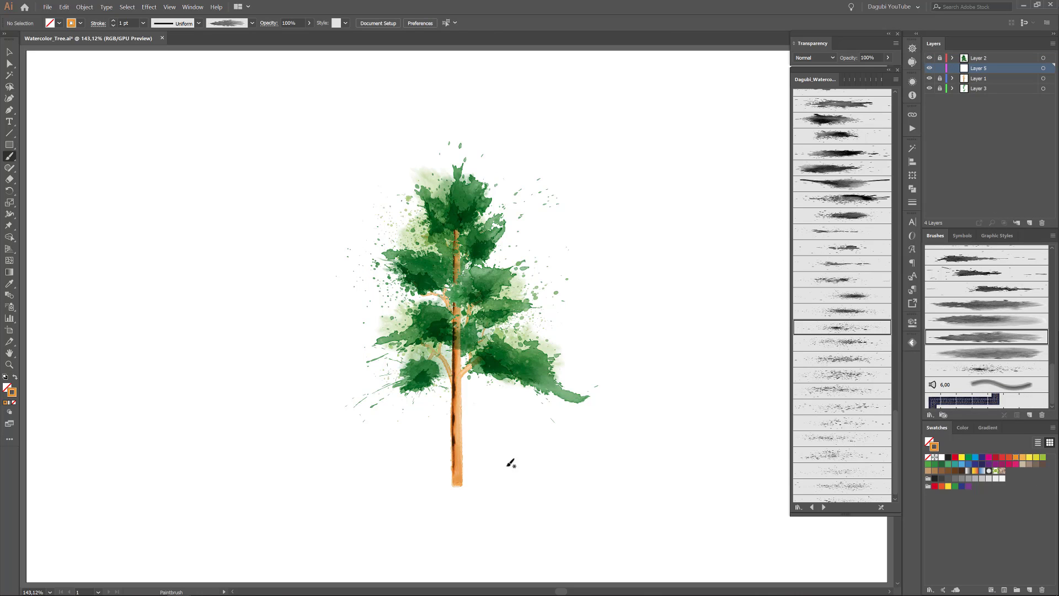
mouse_move(459, 467)
mouse_down()
mouse_move(459, 541)
mouse_move(506, 516)
mouse_up()
click(815, 57)
click(811, 80)
key(Delete)
drag(467, 460, 467, 536)
key(ctrl+shift+a)
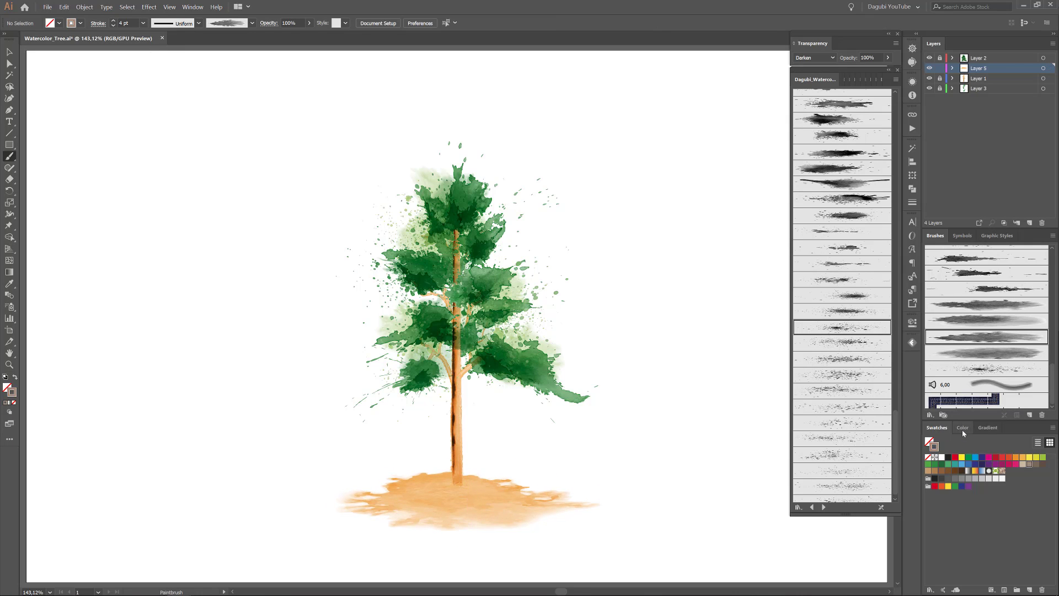
Switch the ground wash to Multiply blending and add a darker brown stroke on top.
click(963, 428)
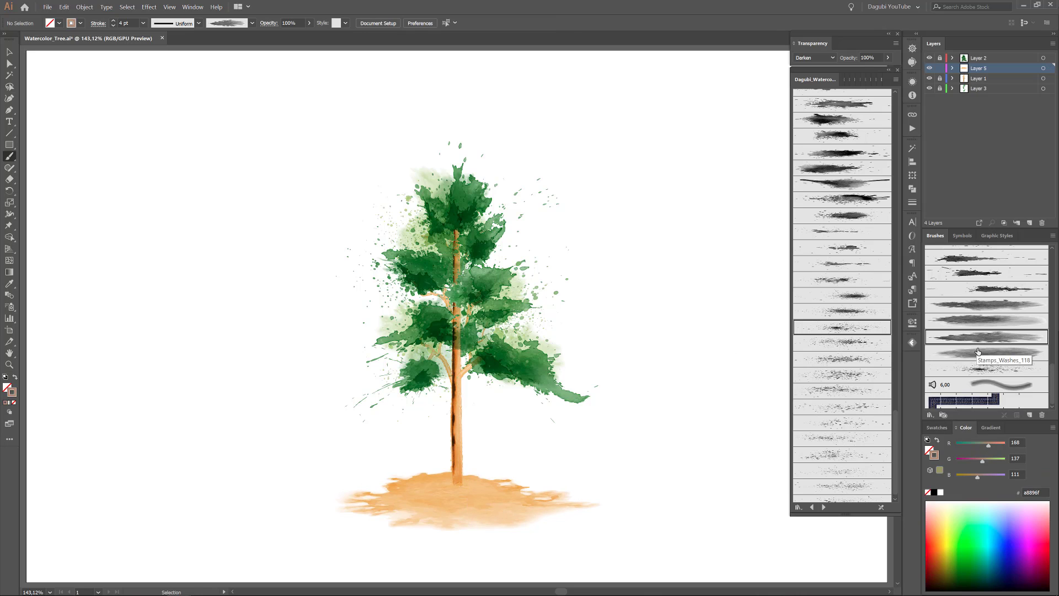
click(971, 326)
click(815, 58)
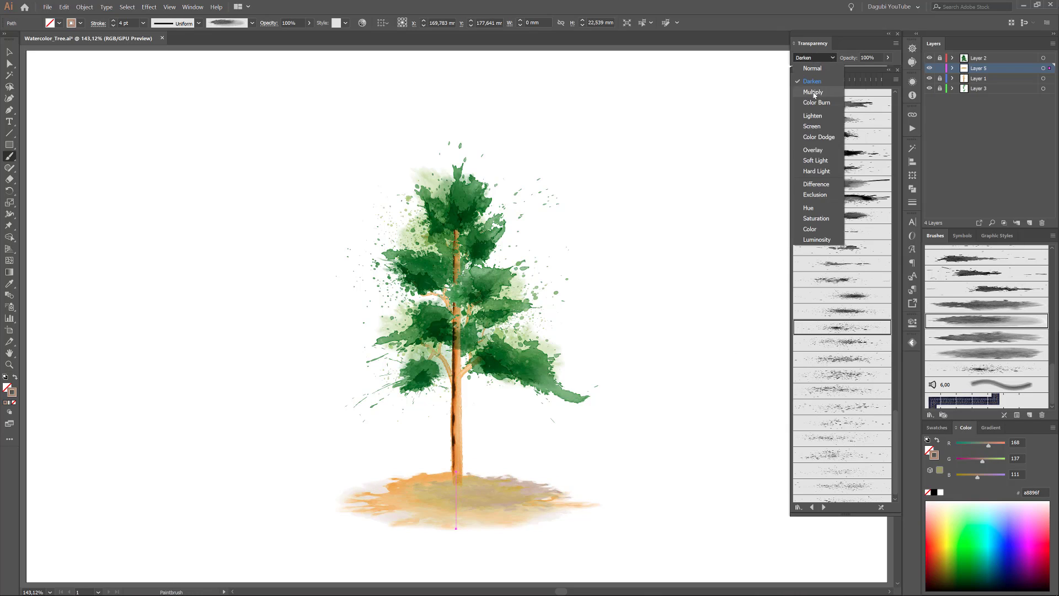
click(811, 93)
click(750, 270)
click(936, 427)
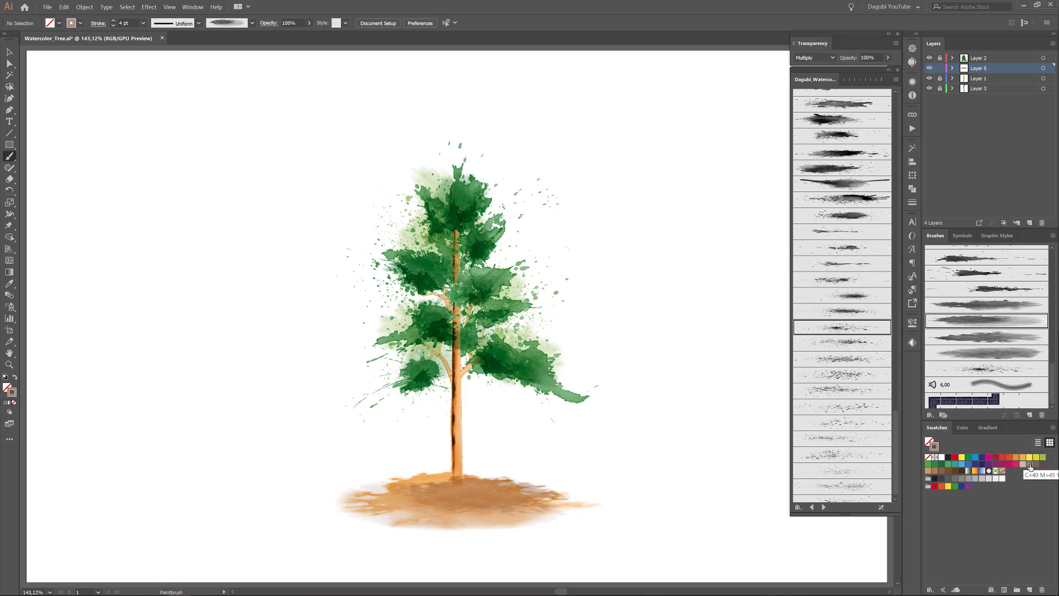
click(987, 304)
drag(458, 507, 480, 497)
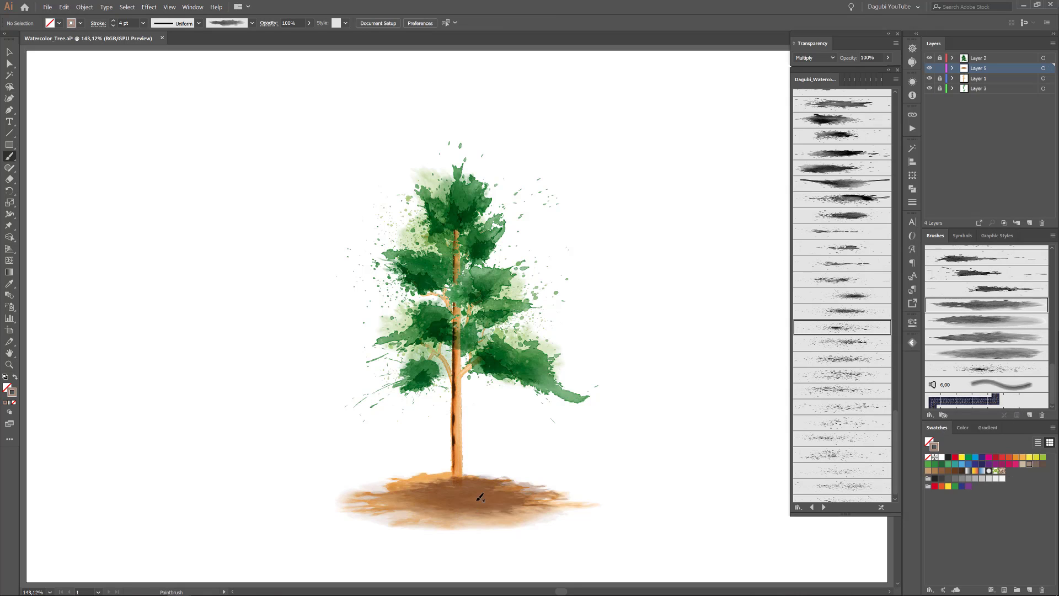
ctrl+click(731, 289)
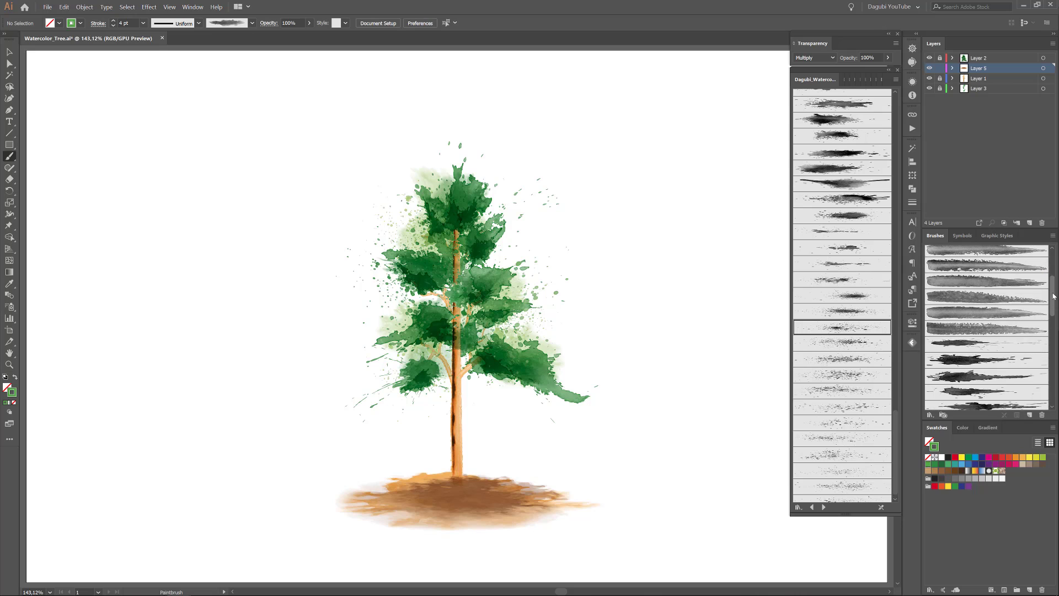
Load the Dagubi Short Strokes library and paint a green grass stroke along the ground.
click(252, 23)
click(163, 99)
click(450, 237)
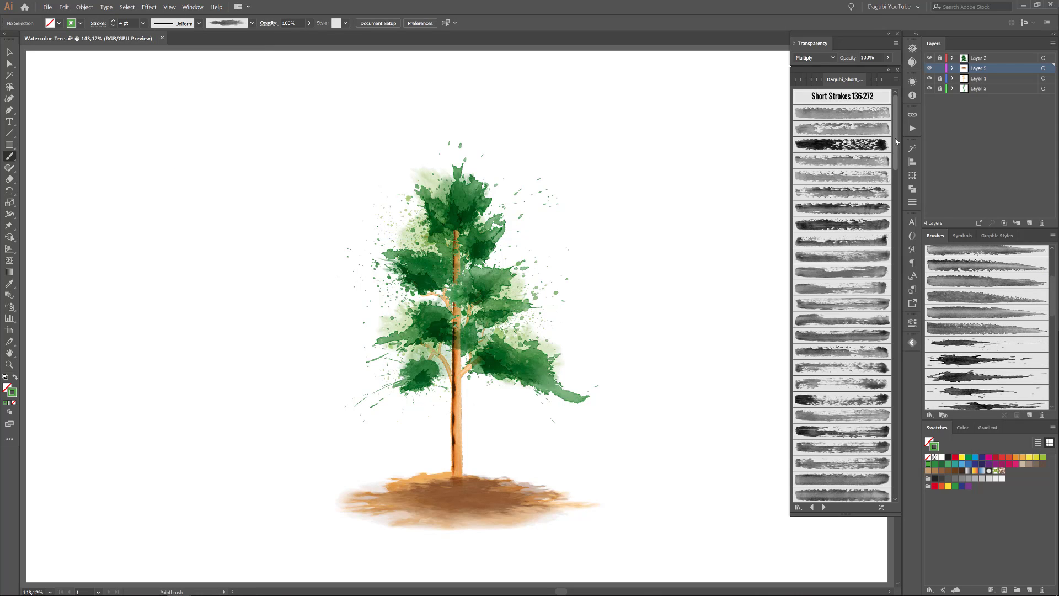
scroll(898, 465, down, 5)
scroll(898, 464, up, 2)
click(842, 150)
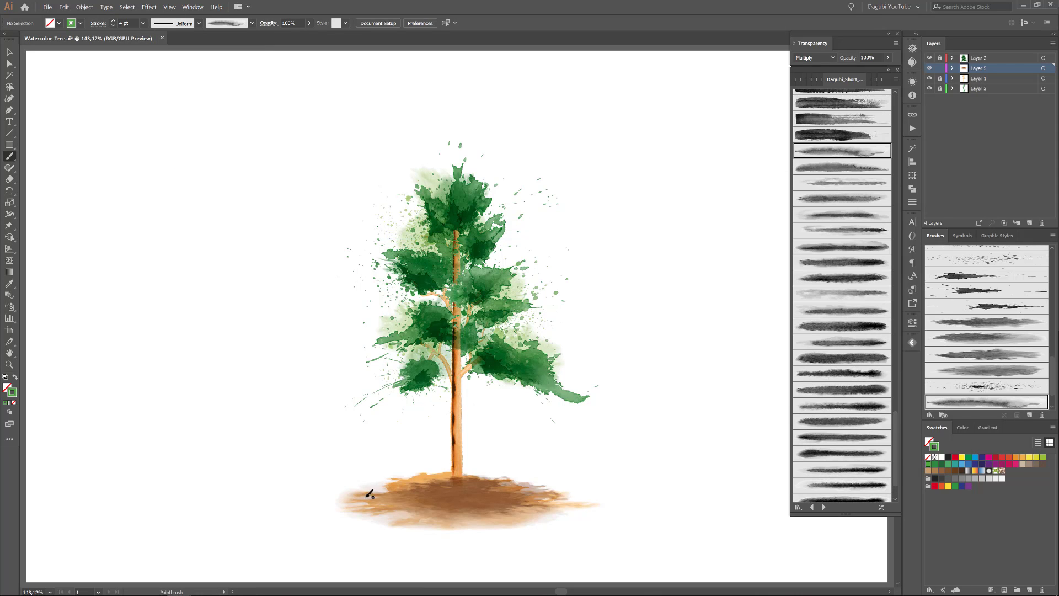
drag(560, 497, 367, 495)
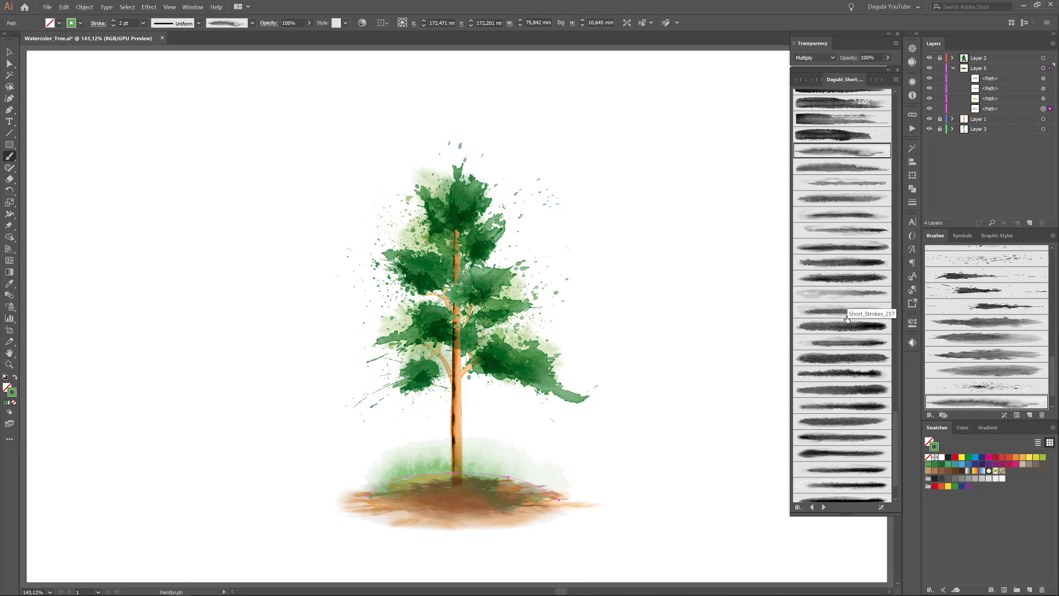
Restyle the grass stroke with another brush and colour it pale green, RGB 180/211/162.
click(843, 373)
click(965, 428)
mouse_move(985, 460)
mouse_down()
mouse_move(997, 460)
mouse_move(991, 444)
mouse_up()
click(762, 339)
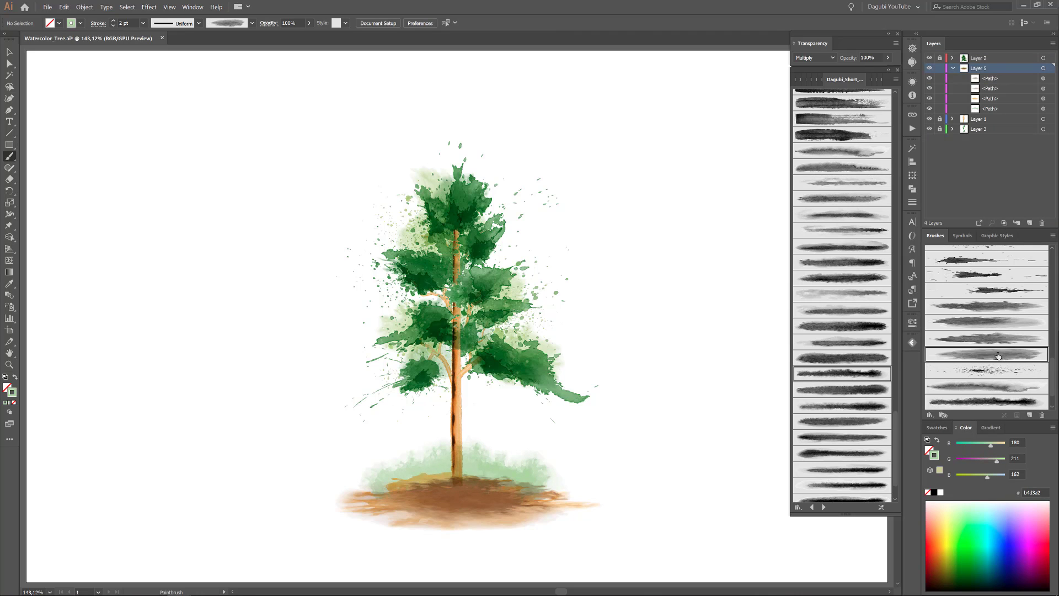
Add a new top Layer 6 set to Darken blending.
click(953, 68)
click(1029, 223)
click(815, 57)
click(811, 83)
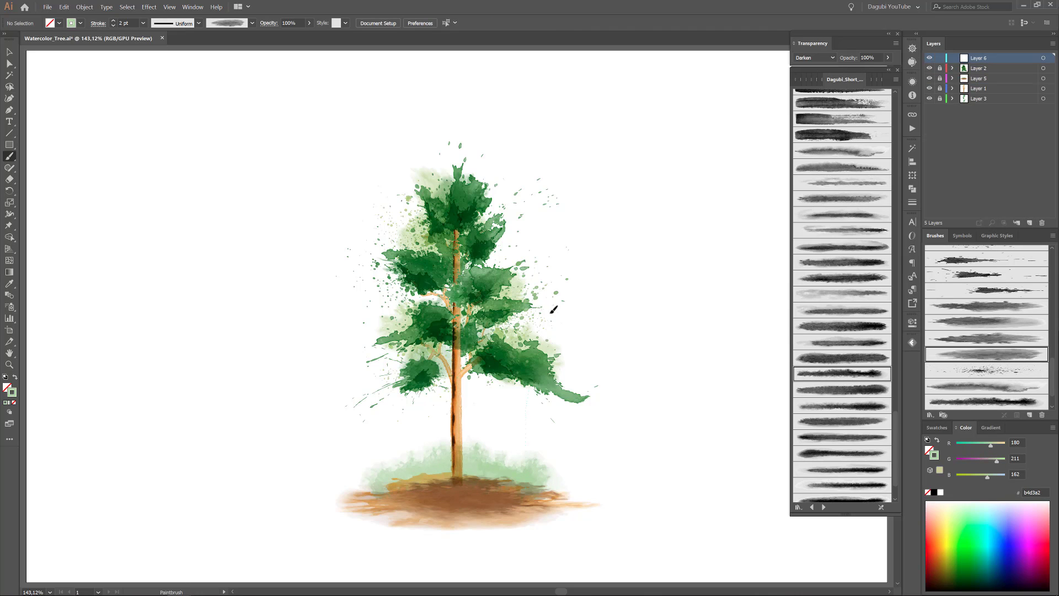
Paint pale-green wash strokes over the lower right and left of the trunk.
drag(554, 311, 567, 433)
drag(435, 436, 476, 305)
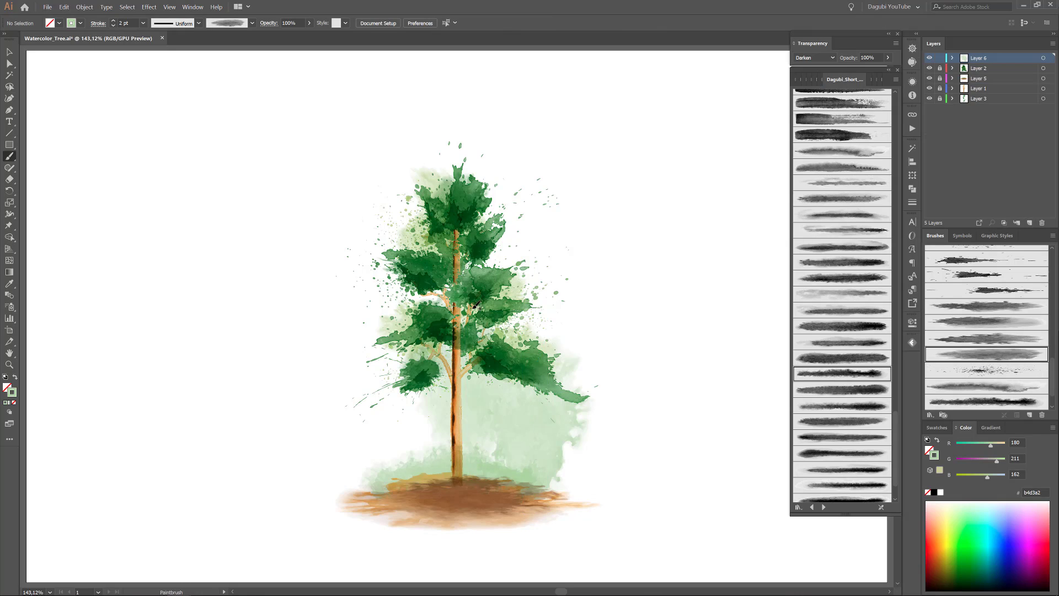
click(966, 323)
drag(430, 359, 408, 436)
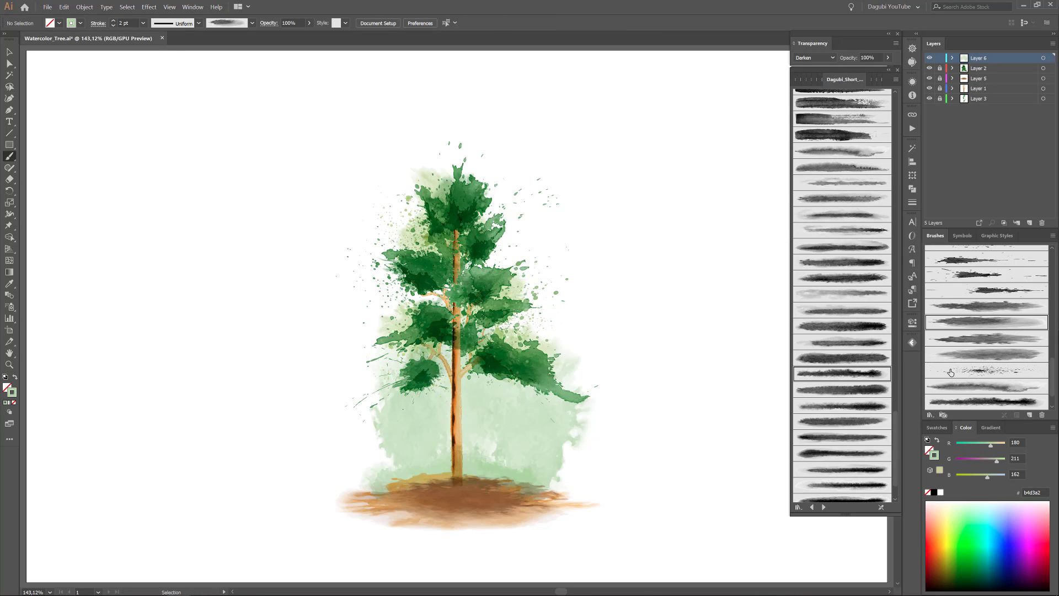
drag(400, 320, 394, 499)
click(987, 306)
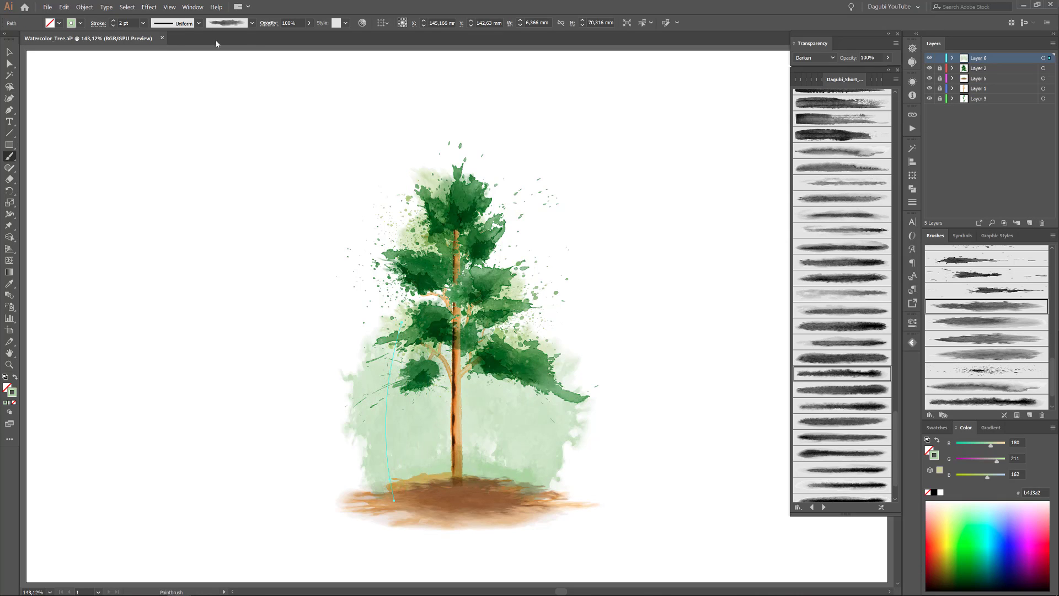
Load the Dagubi watercolor brush library and try different watercolor brushes on the wash.
click(252, 23)
click(185, 109)
click(430, 244)
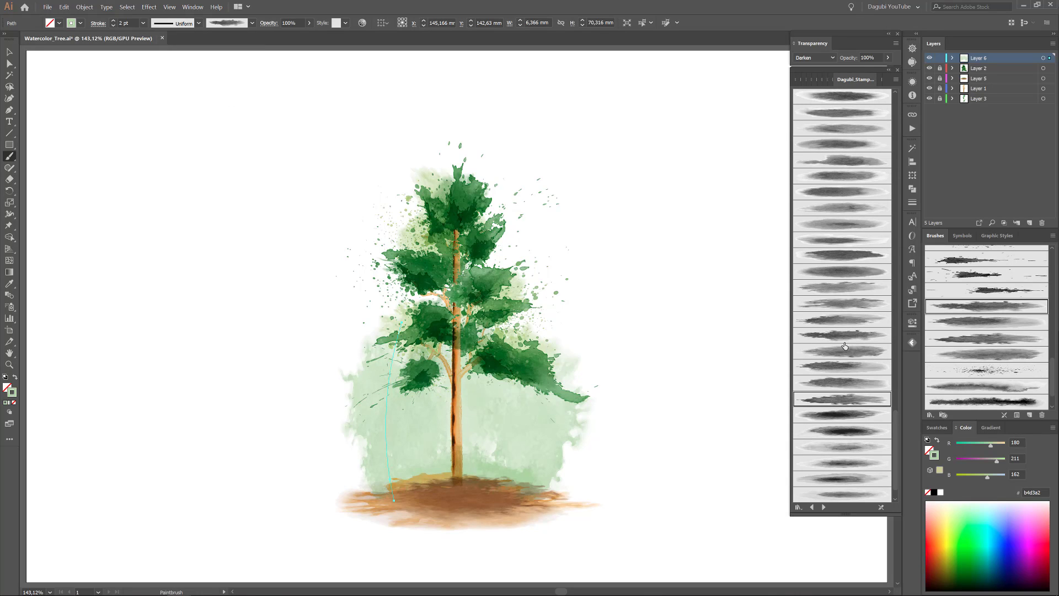
click(843, 287)
ctrl+click(194, 308)
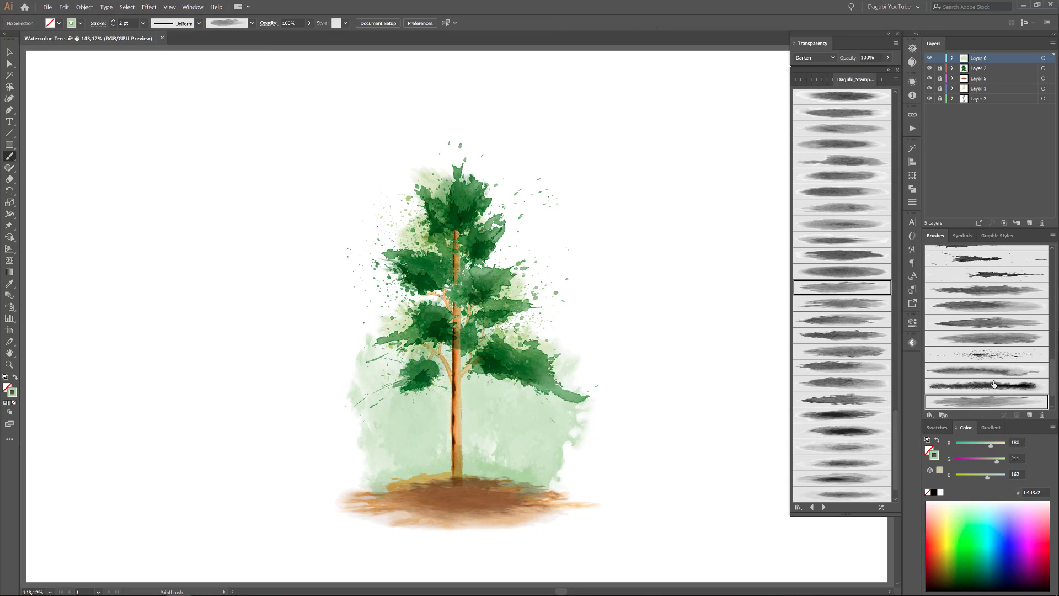
click(824, 507)
click(824, 507)
Paint a thin 0.5 pt Multiply Dagubi_Short streak and move it onto the trunk.
click(823, 432)
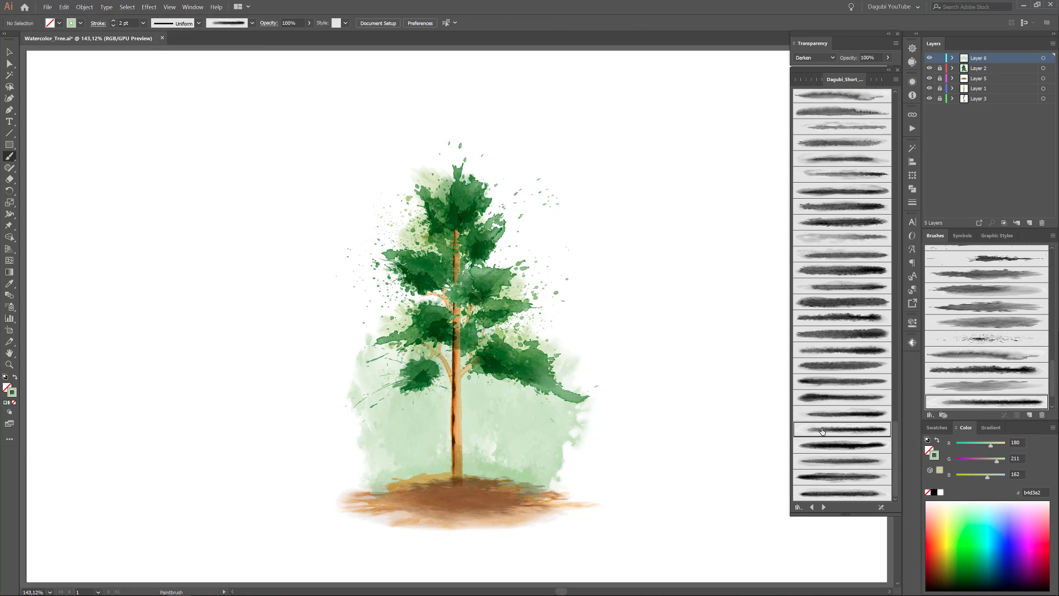
click(815, 57)
click(809, 92)
drag(497, 334, 502, 497)
click(114, 23)
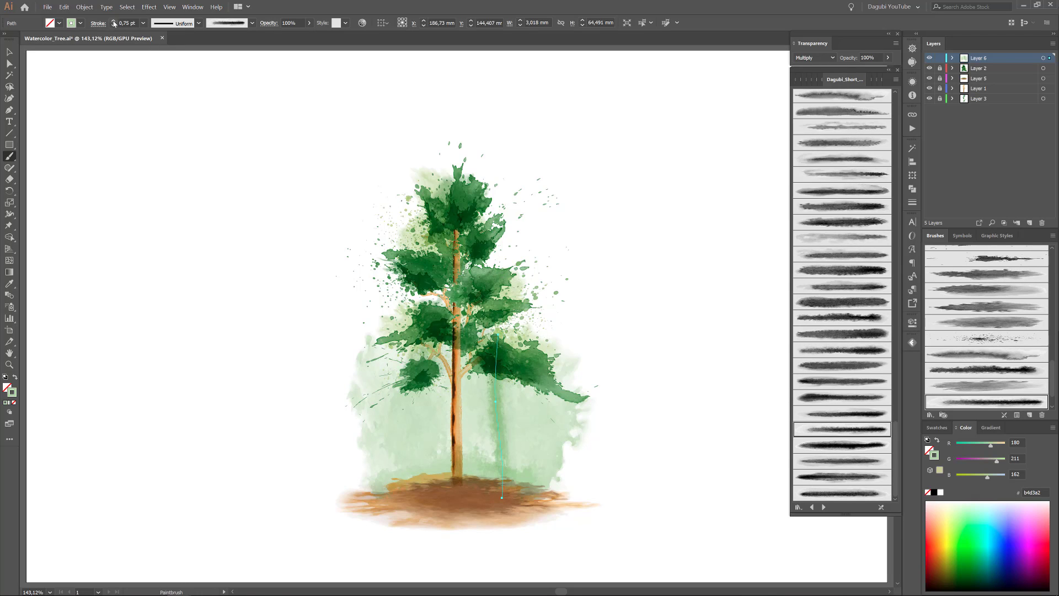
click(842, 237)
click(114, 27)
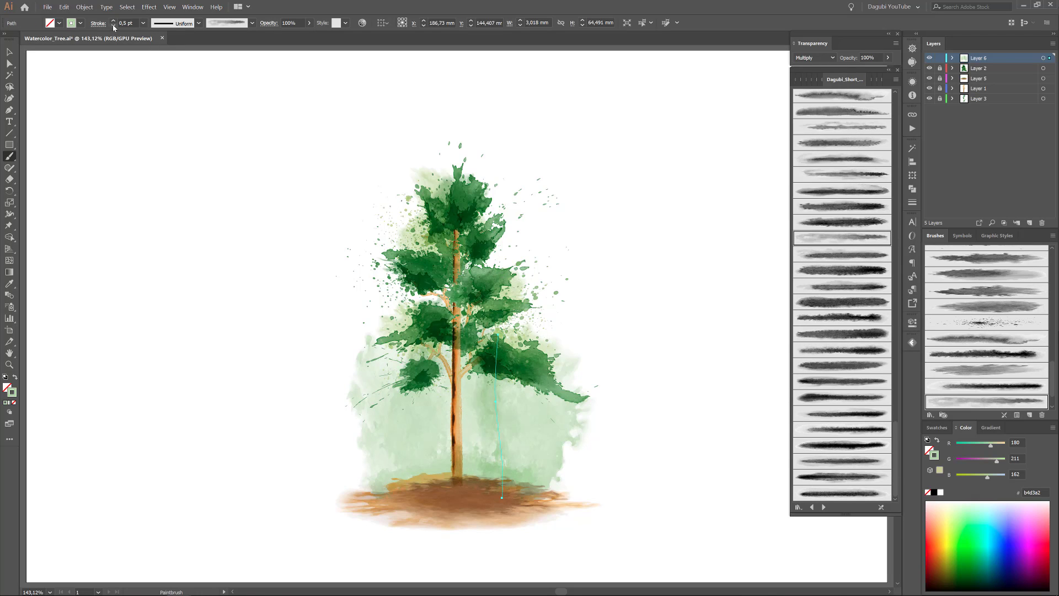
key(ctrl+shift+a)
click(846, 127)
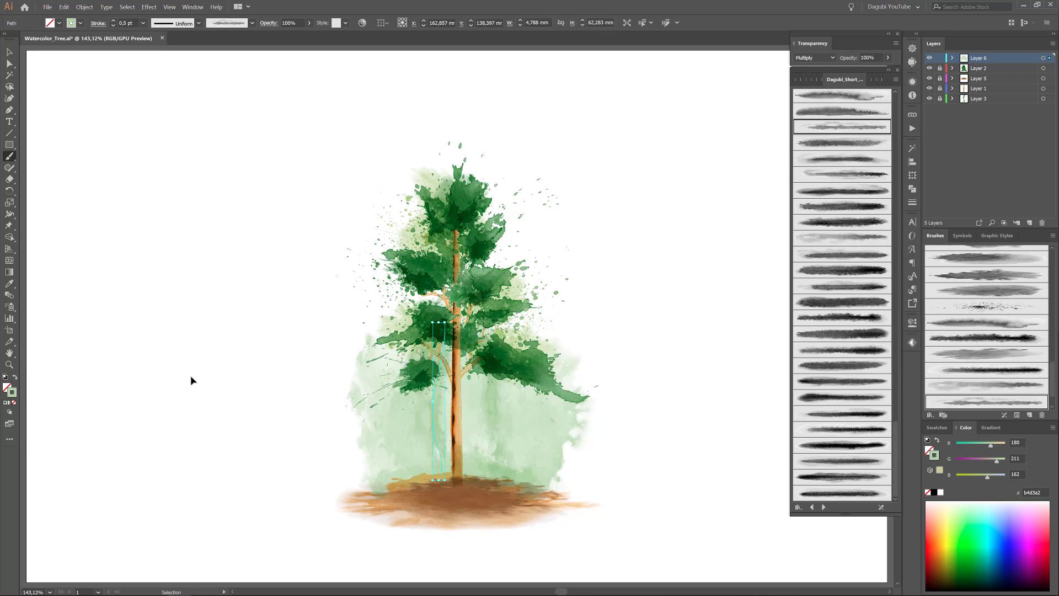
drag(412, 416, 439, 411)
click(710, 318)
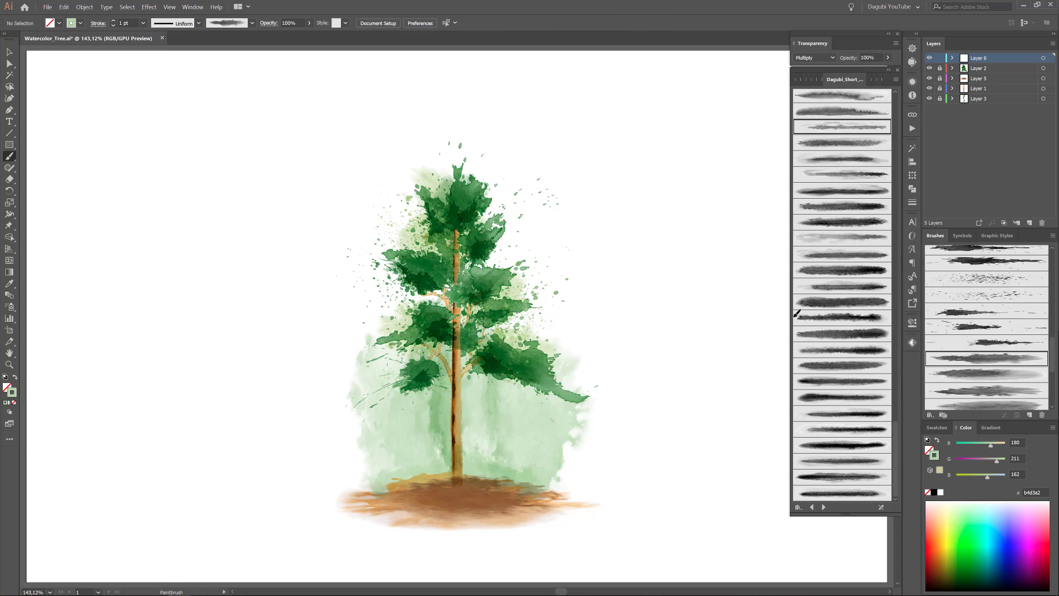
Paint a faint stroke arcing left from the trunk base and a small grass stroke beside it.
click(856, 160)
drag(457, 466, 382, 470)
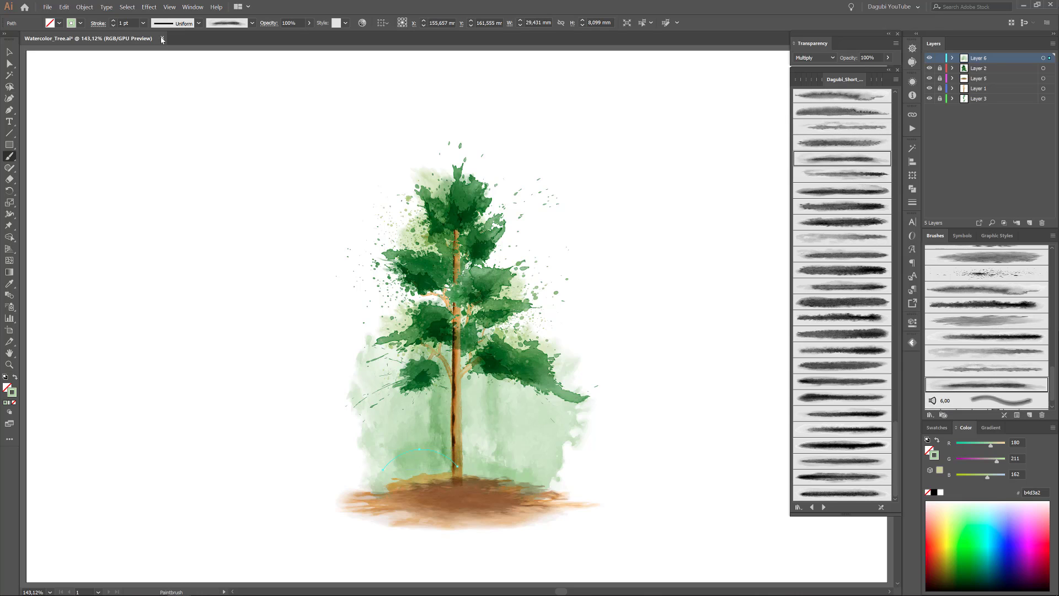
click(707, 276)
scroll(842, 276, up, 1)
click(842, 123)
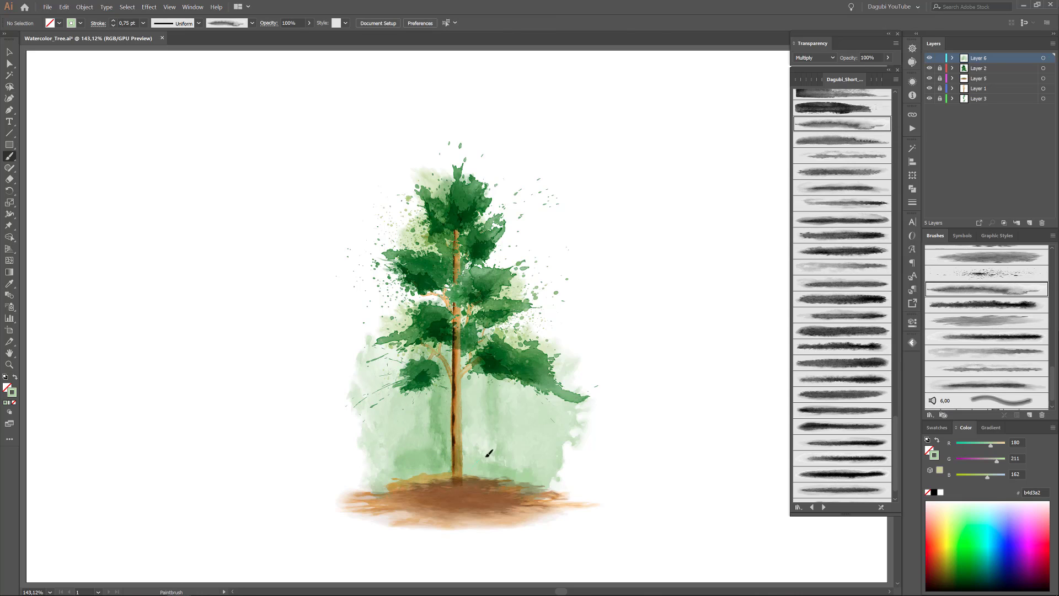
drag(527, 474, 503, 462)
drag(988, 475, 978, 478)
Paint darker green (7c956c) grass strokes across the trunk base.
click(707, 523)
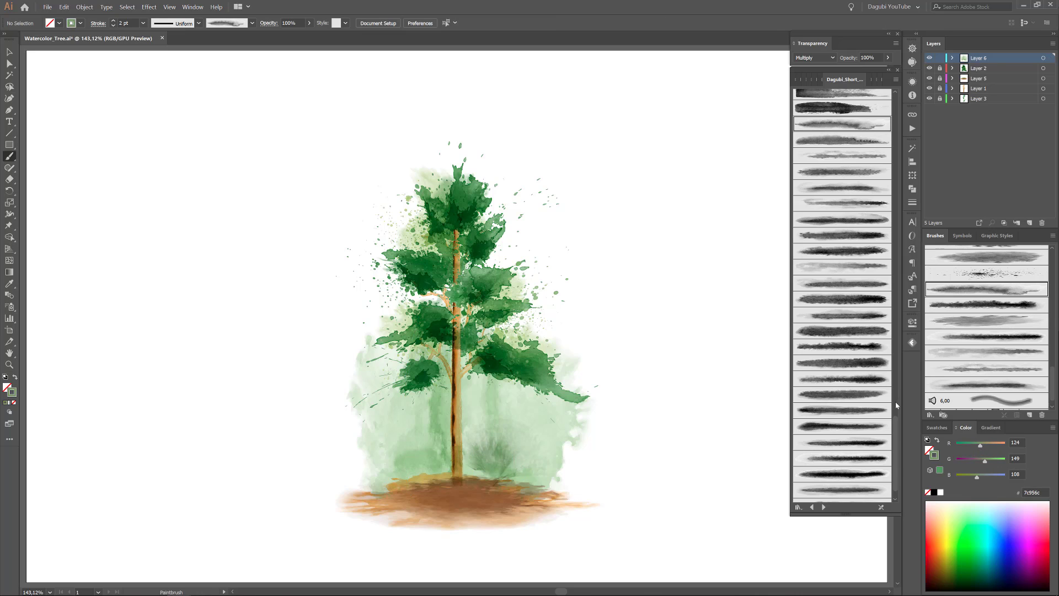
click(964, 370)
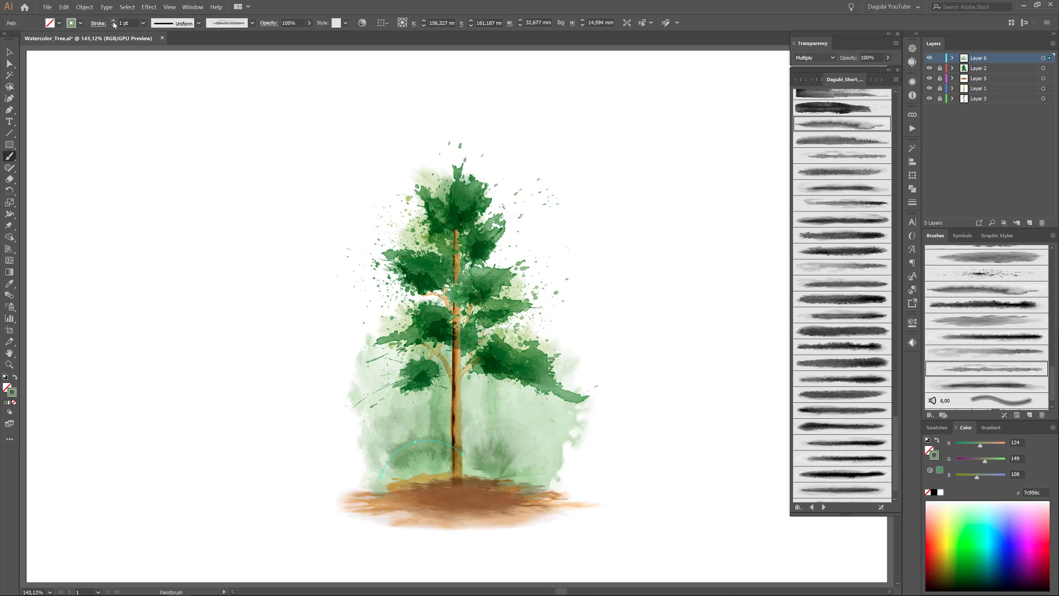
mouse_move(364, 420)
mouse_down()
mouse_move(441, 409)
mouse_move(473, 449)
mouse_move(513, 458)
mouse_up()
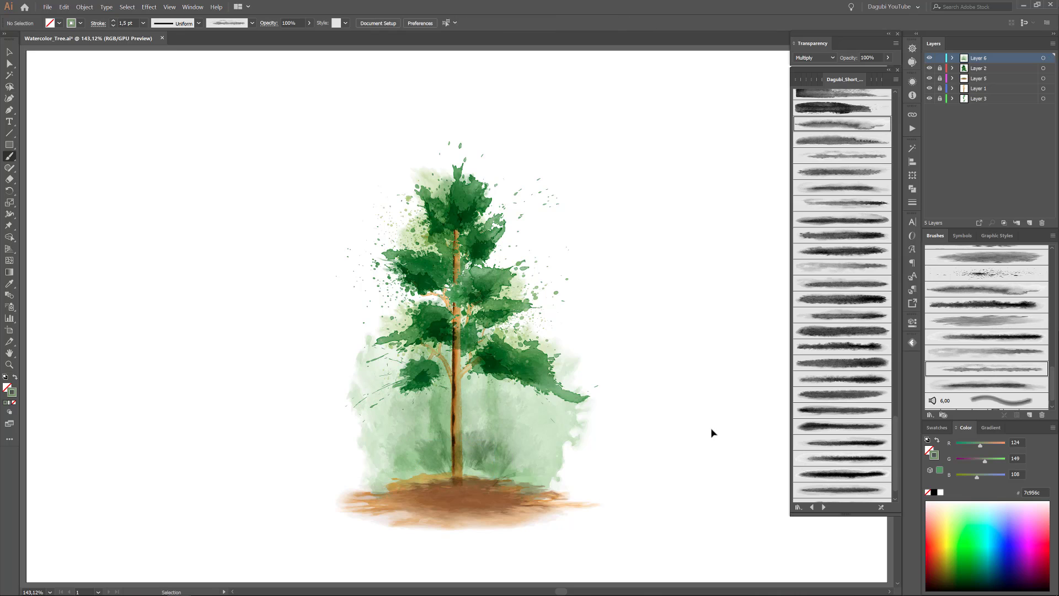
Paint a tall thin pale-cream streak right of the trunk.
click(806, 385)
click(949, 506)
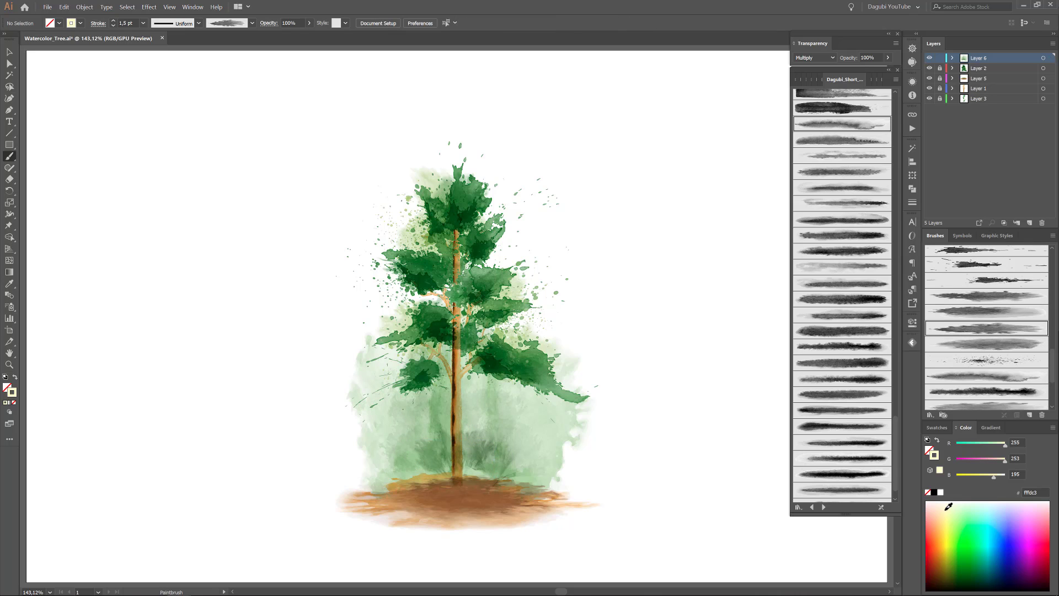
drag(489, 339, 489, 486)
click(945, 506)
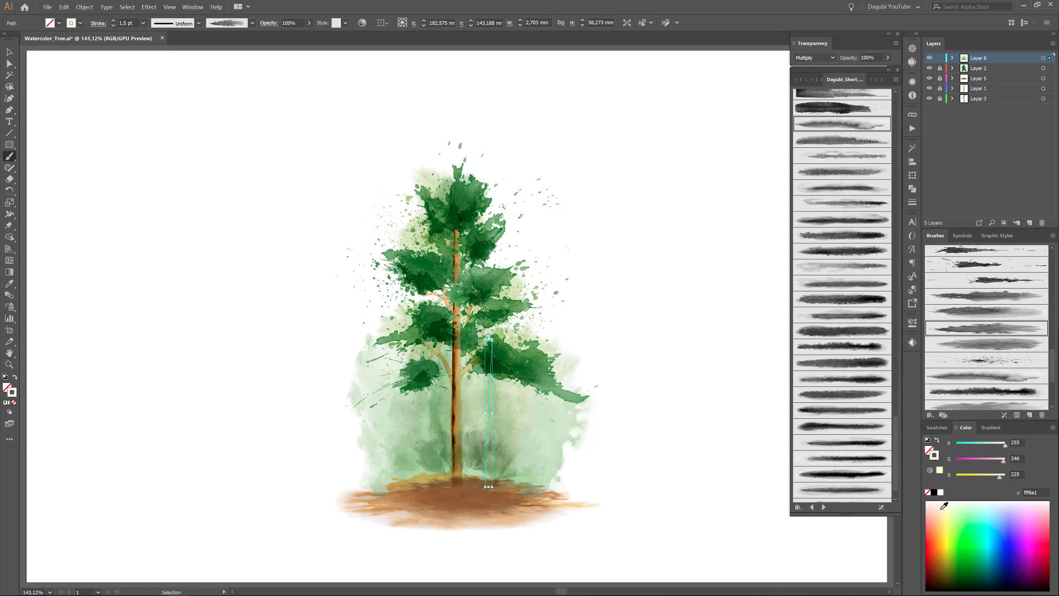
Zoom in and reposition and rotate the arcing grass stroke with Free Transform.
key(ctrl+shift+a)
scroll(531, 352, up, 5)
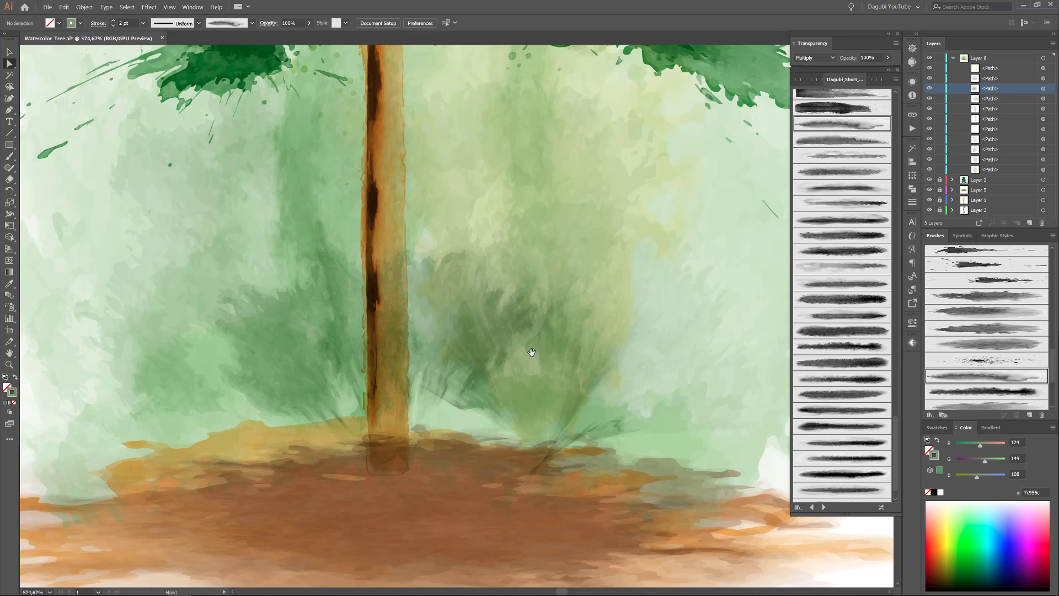
click(1044, 88)
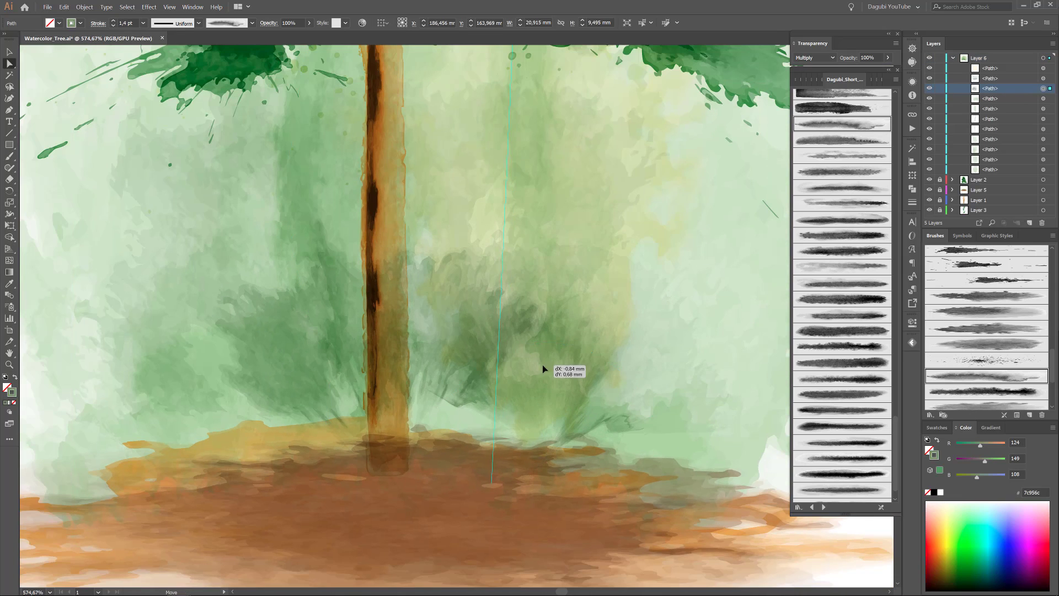
click(1044, 89)
key(e)
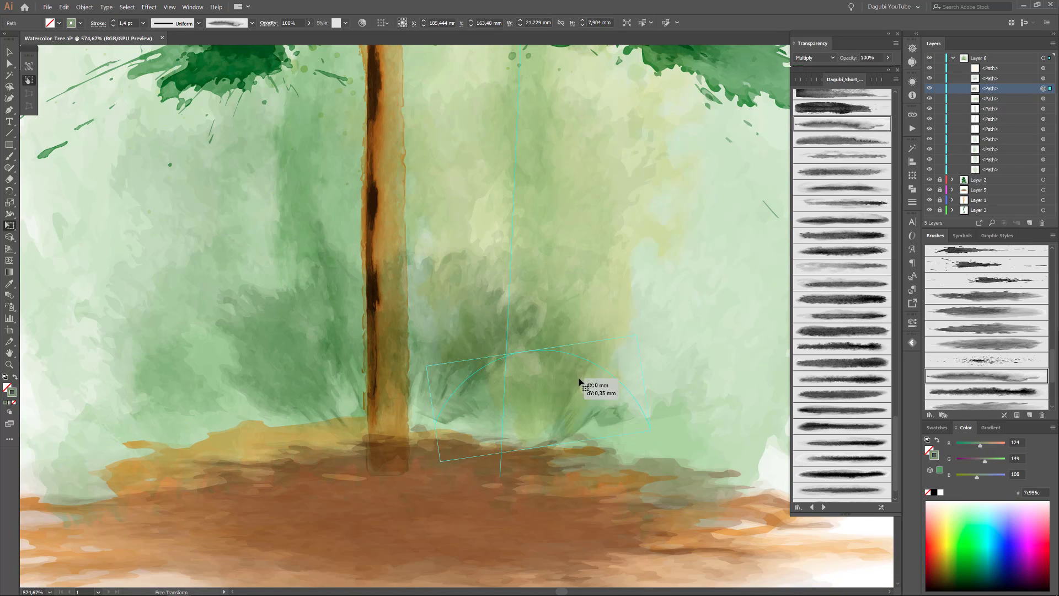
key(ctrl+shift+a)
key(ctrl+0)
Check Layer 5's ground path, lock Layer 6, and add a new Layer 7.
click(953, 58)
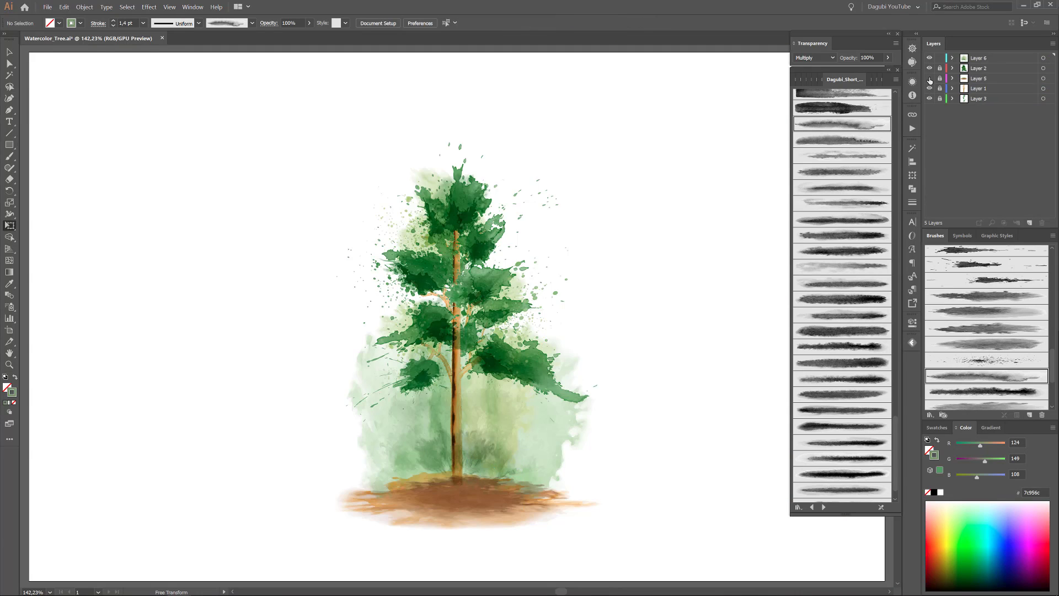
click(930, 79)
click(1043, 109)
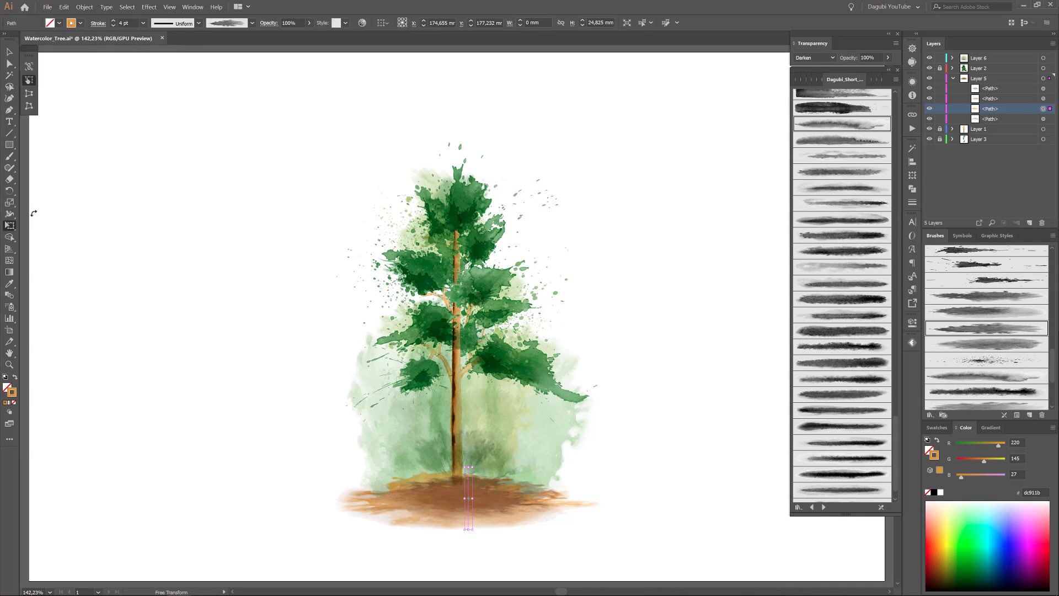
scroll(492, 538, up, 5)
key(ctrl+shift+a)
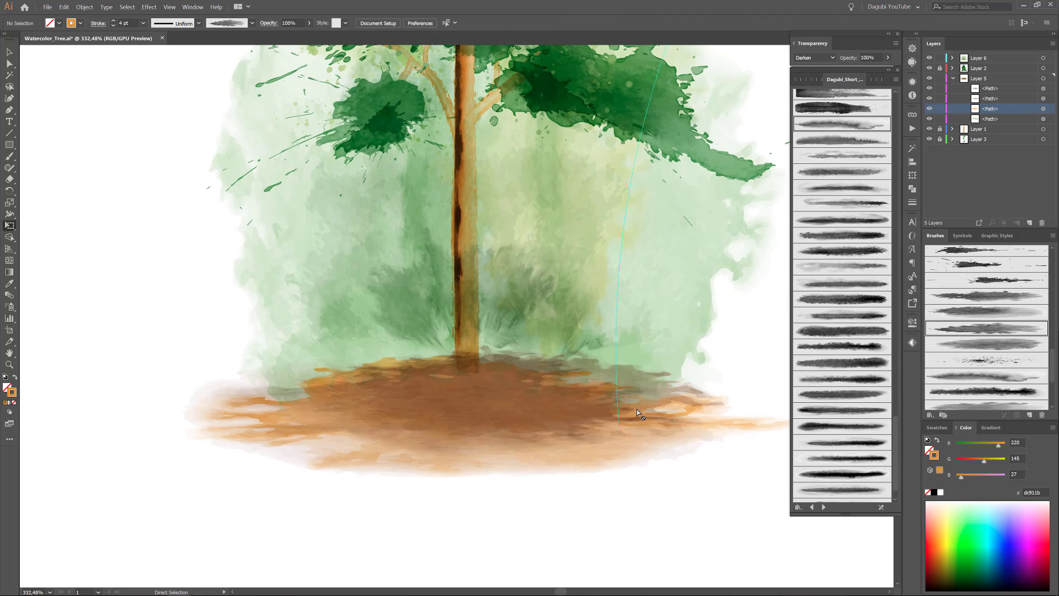
key(ctrl+0)
click(953, 79)
click(1030, 223)
click(940, 68)
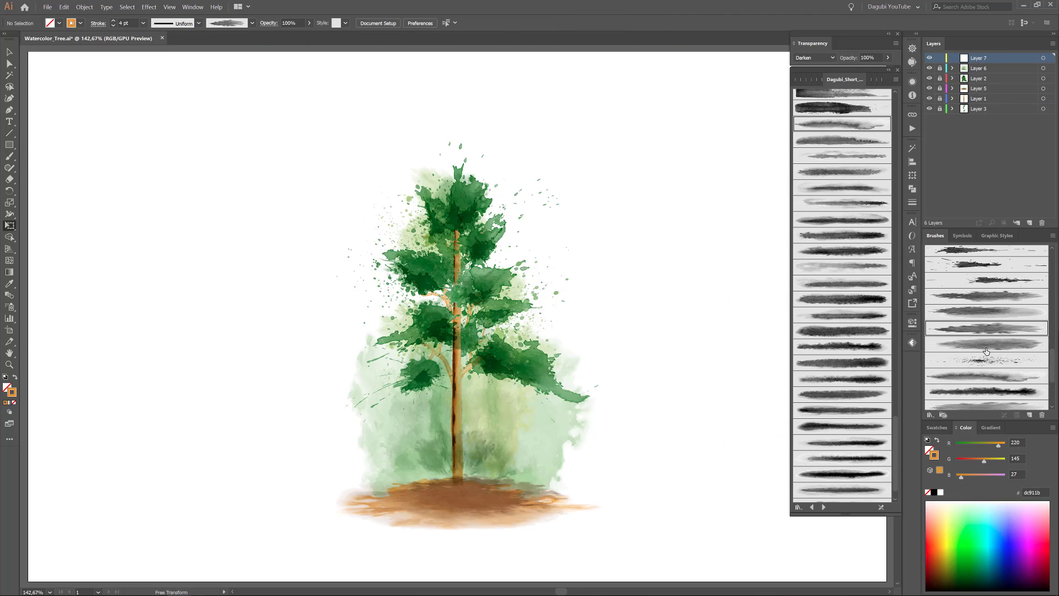
Load the Dagubi_Stamp brush library and paint a peach (f3b65e) wash behind the upper-right crown.
click(252, 22)
click(163, 98)
click(447, 244)
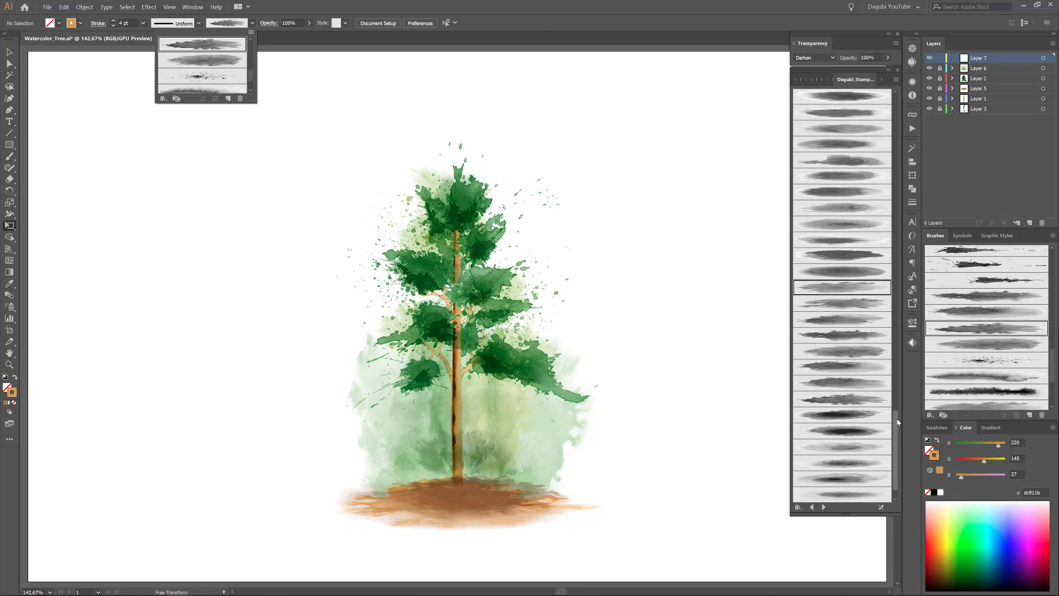
drag(898, 423, 897, 380)
click(842, 395)
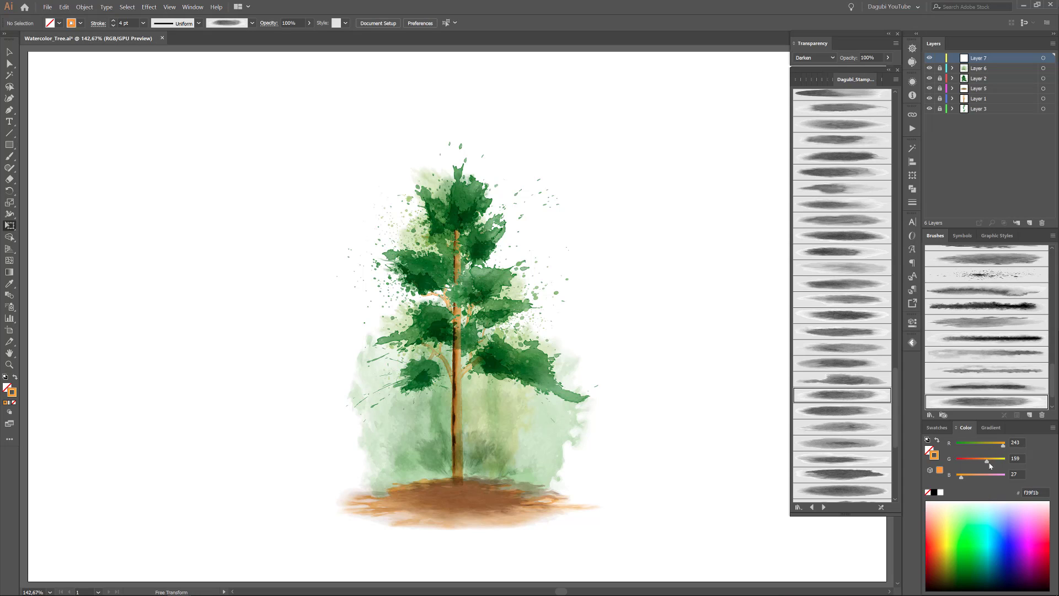
click(10, 156)
drag(336, 285, 641, 278)
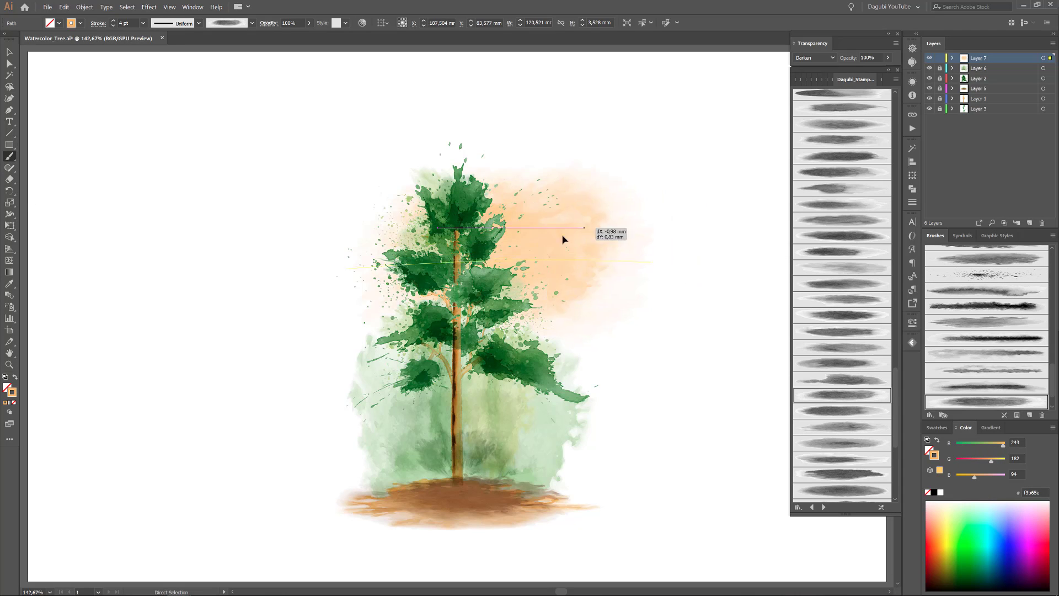
ctrl+click(614, 217)
Paint a light blue stamp wash over the upper left, trying other brushes and blue tones.
click(850, 270)
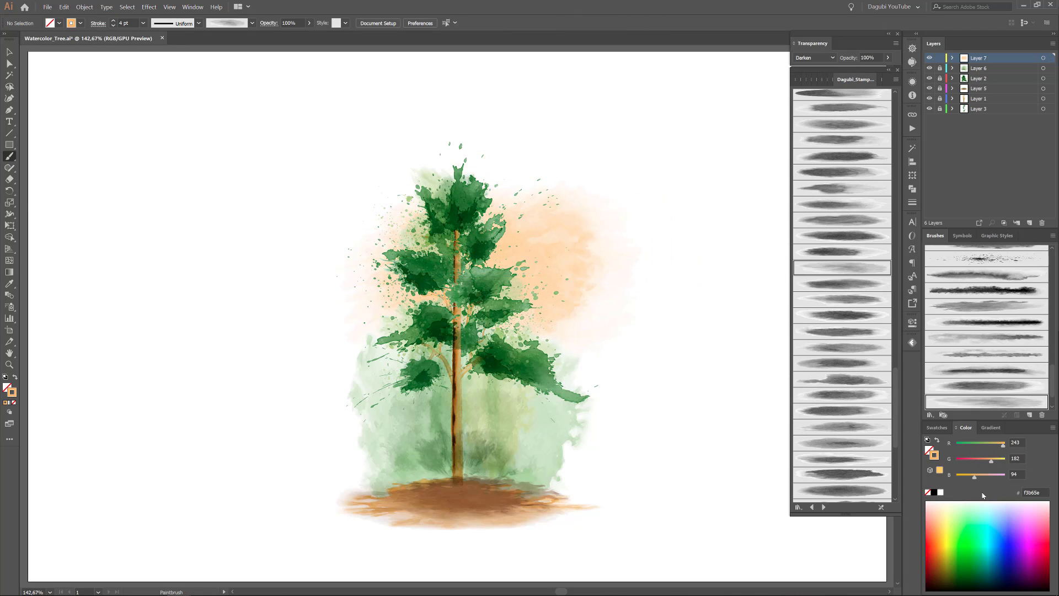
click(995, 502)
drag(236, 213, 548, 218)
click(843, 300)
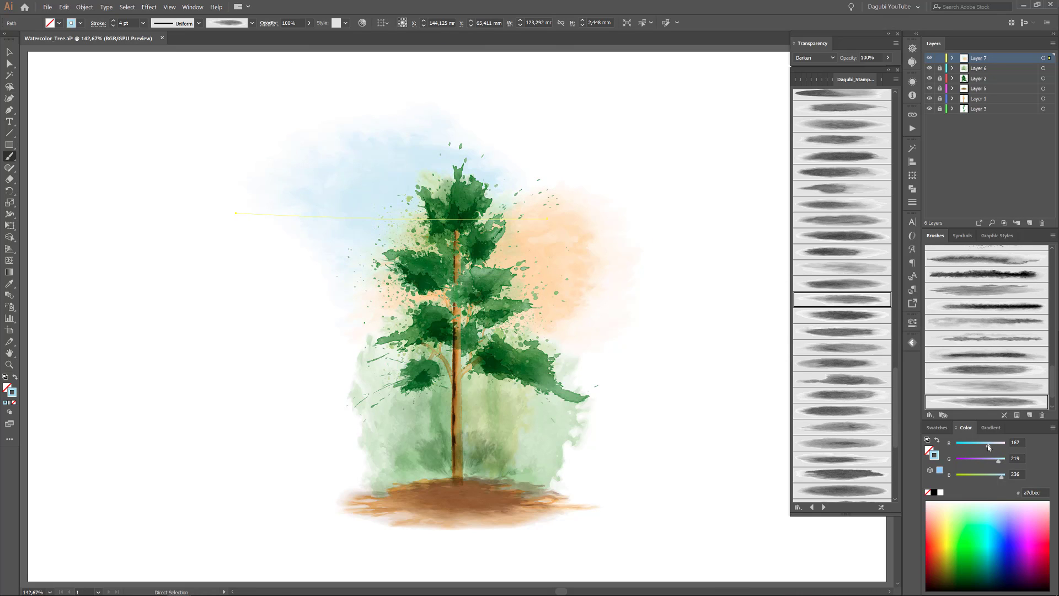
drag(1003, 479, 1000, 480)
scroll(843, 303, down, 3)
click(851, 303)
click(834, 320)
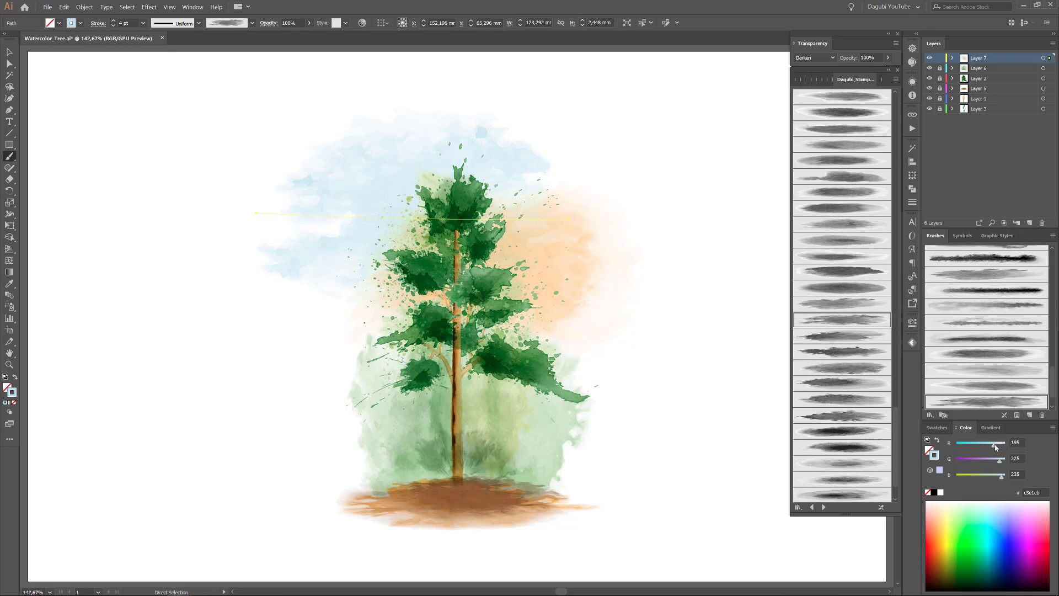
key(ctrl+z)
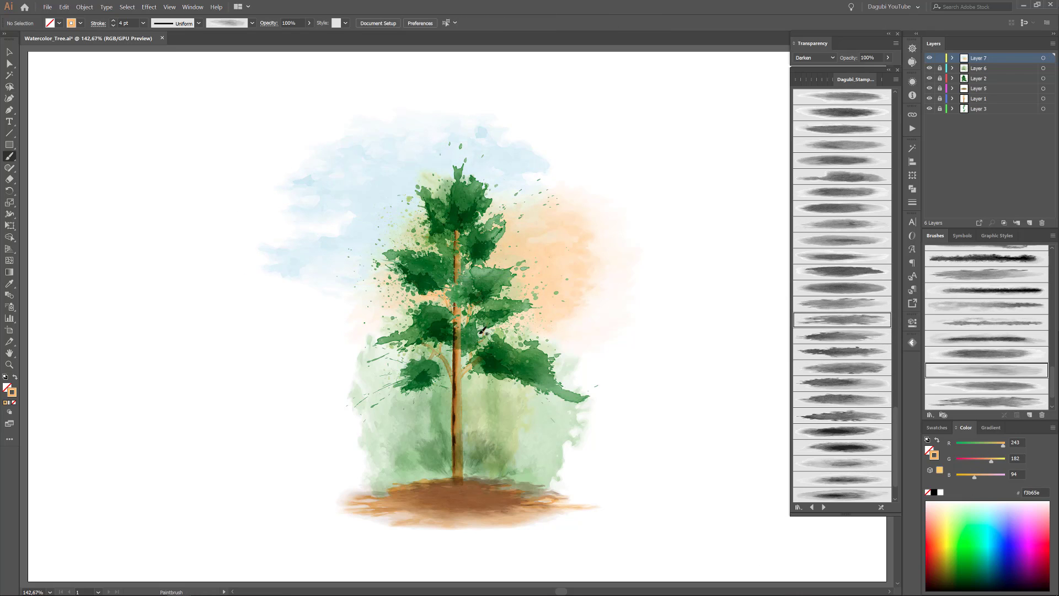
Paint another peach wash in Darken blend mode and delete the old orange wash stroke from Layer 7.
drag(540, 307, 297, 296)
click(814, 57)
click(809, 94)
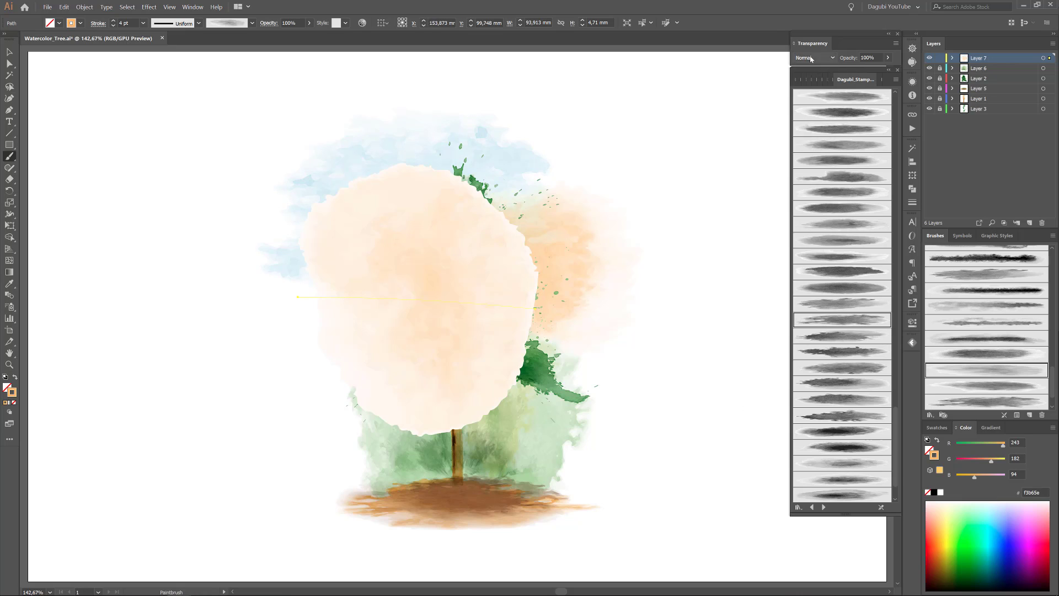
click(814, 58)
click(809, 68)
click(953, 58)
drag(1004, 67, 1002, 95)
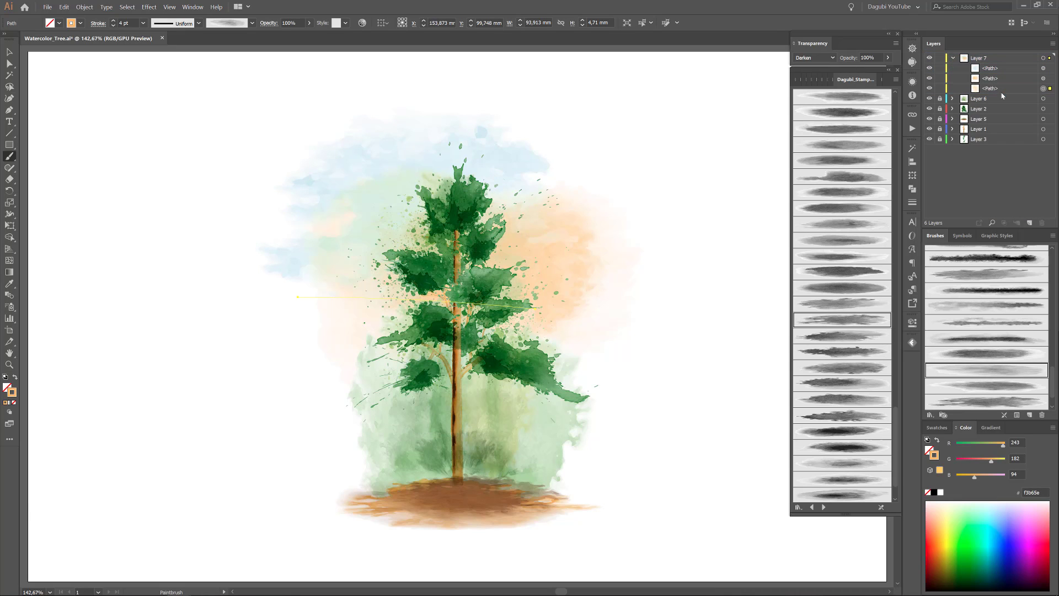
key(Delete)
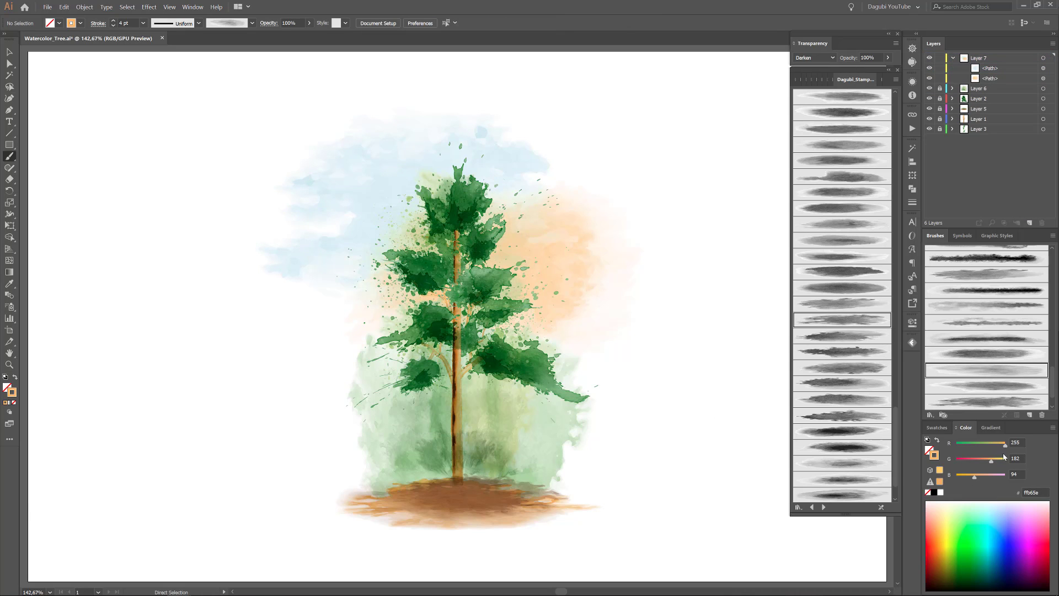
Paint a new horizontal peach wash right of the tree using a different watercolor stamp brush.
drag(440, 321, 661, 317)
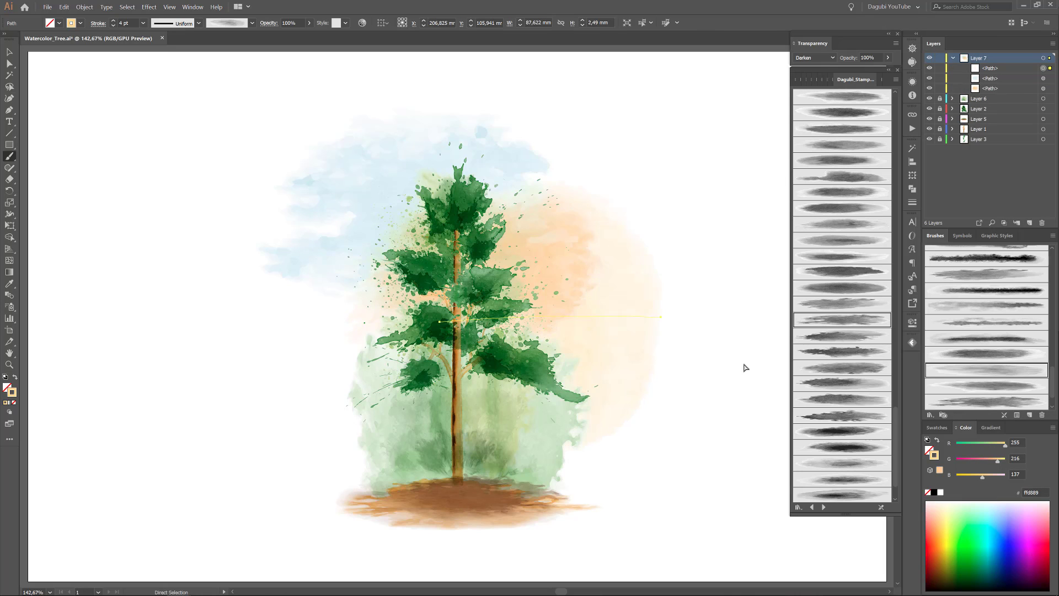
scroll(865, 201, up, 3)
scroll(865, 201, down, 5)
click(842, 429)
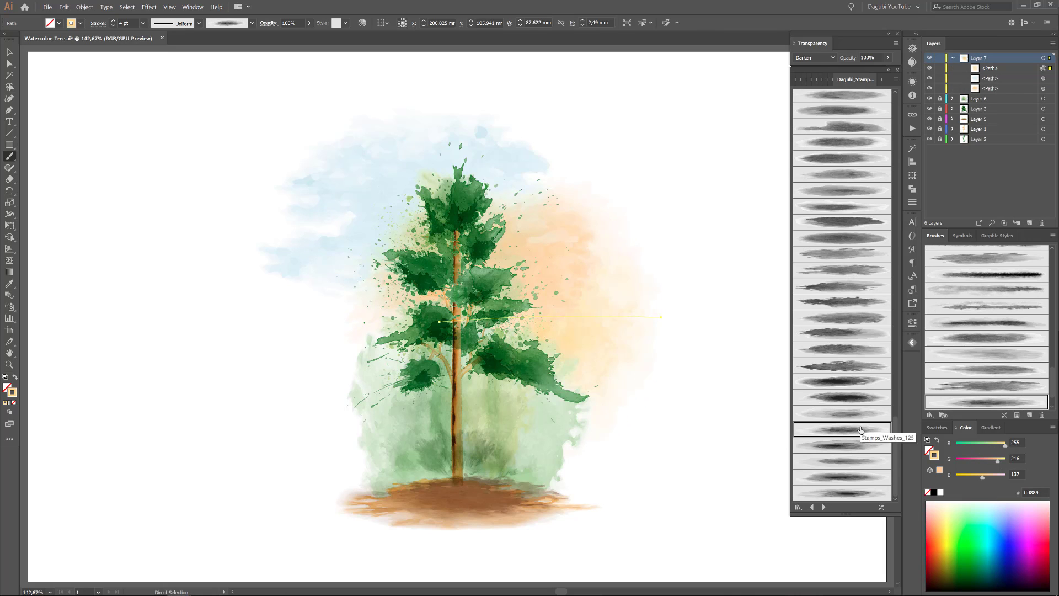
ctrl+click(736, 488)
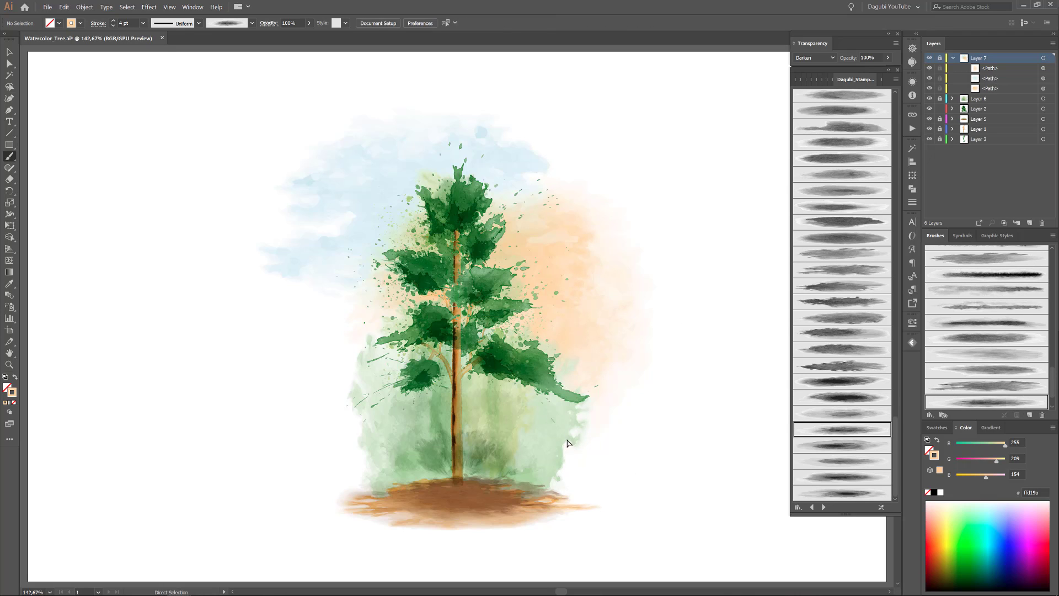
On Layer 7, paint light green splatters right of the foliage with a splatter brush.
ctrl+click(558, 444)
ctrl+click(753, 489)
click(941, 60)
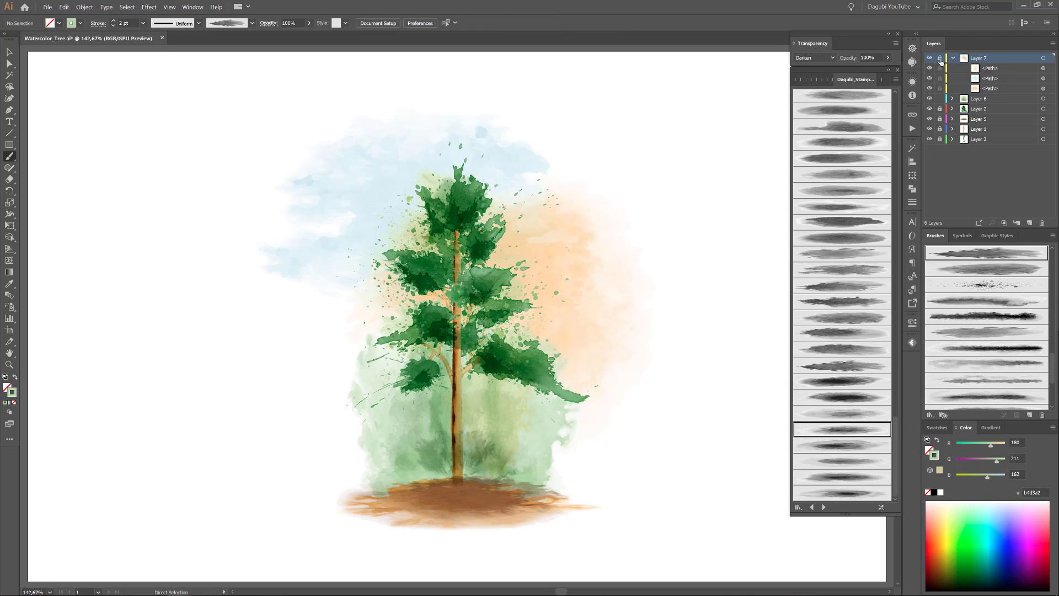
scroll(1023, 367, up, 3)
click(988, 305)
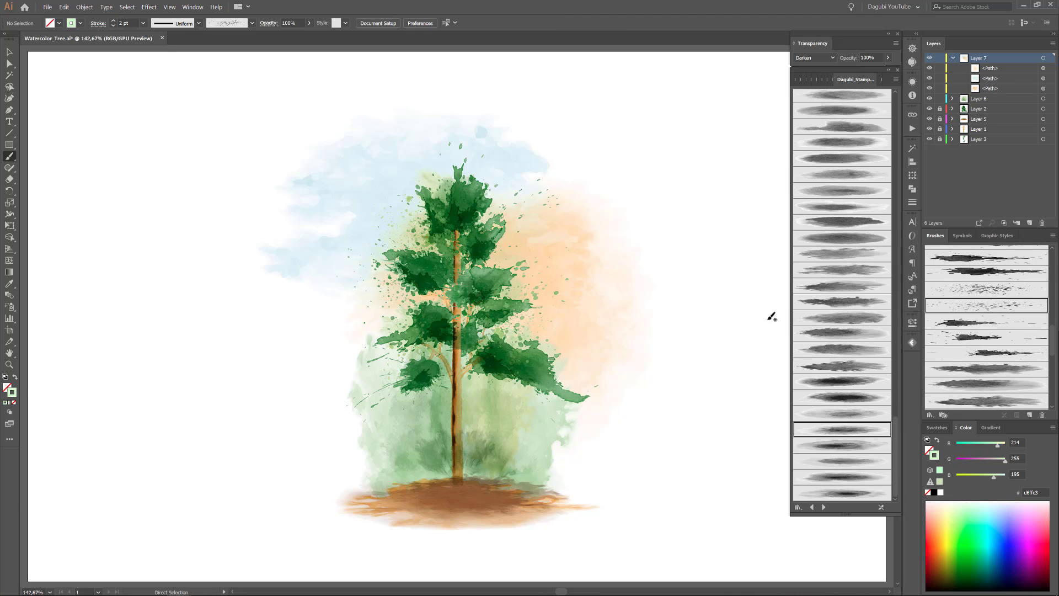
drag(685, 420, 495, 381)
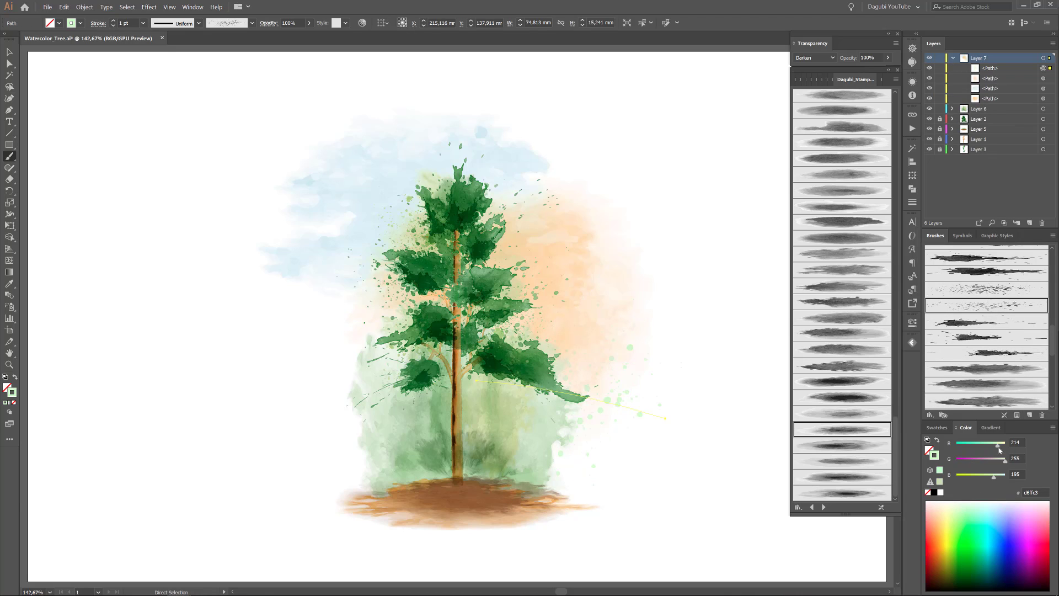
drag(999, 446, 993, 446)
drag(1005, 460, 1000, 462)
key(ctrl+shift+a)
Paint orange splatters beside the ground, shift them left, and lighten them to peach.
click(937, 427)
click(1020, 459)
click(986, 288)
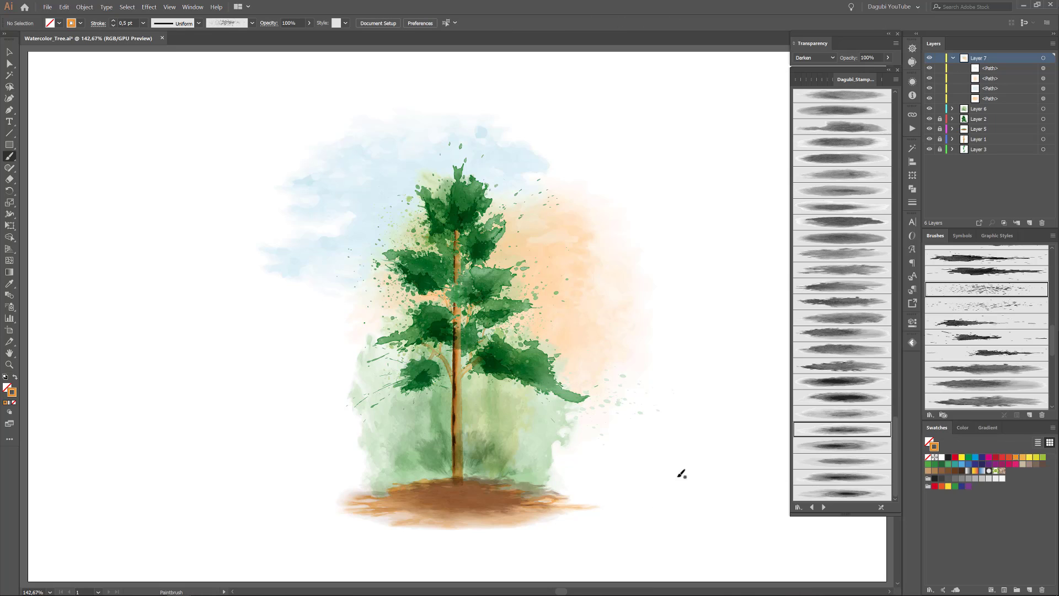
drag(711, 510, 482, 510)
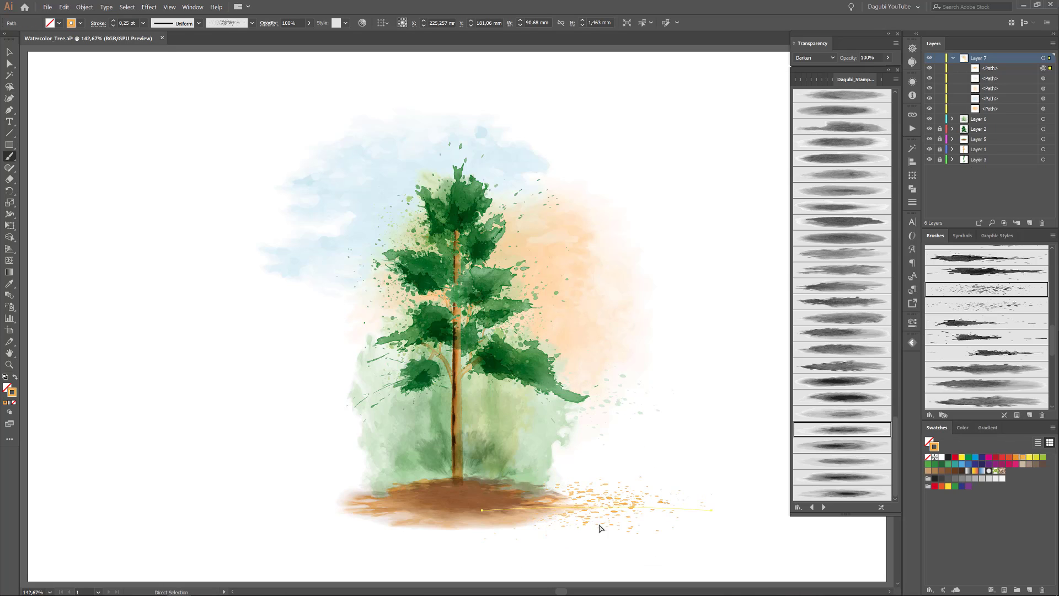
drag(616, 511, 588, 513)
click(964, 427)
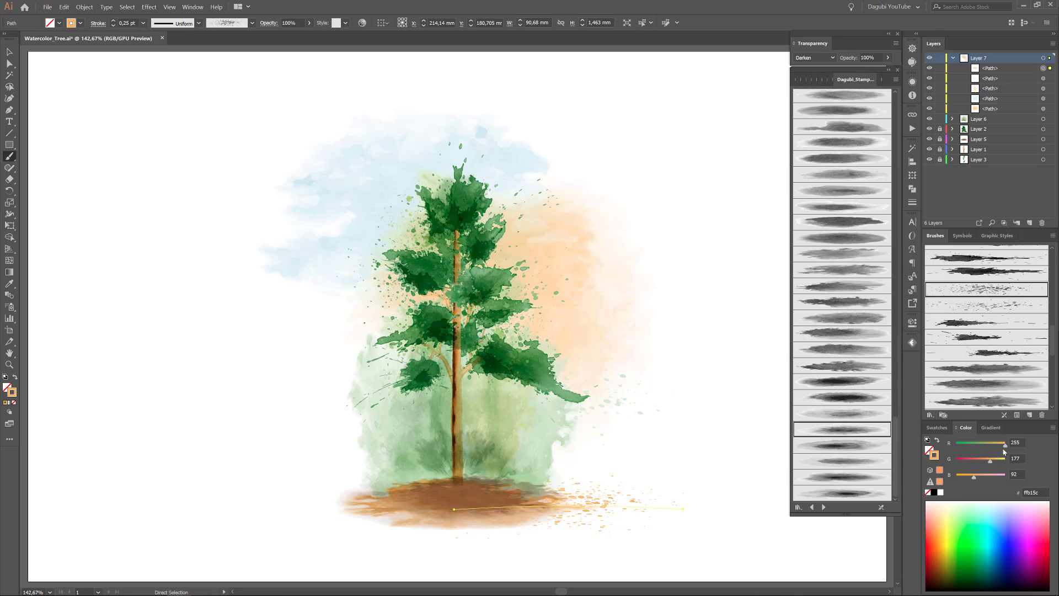
drag(993, 462, 995, 461)
key(ctrl+shift+a)
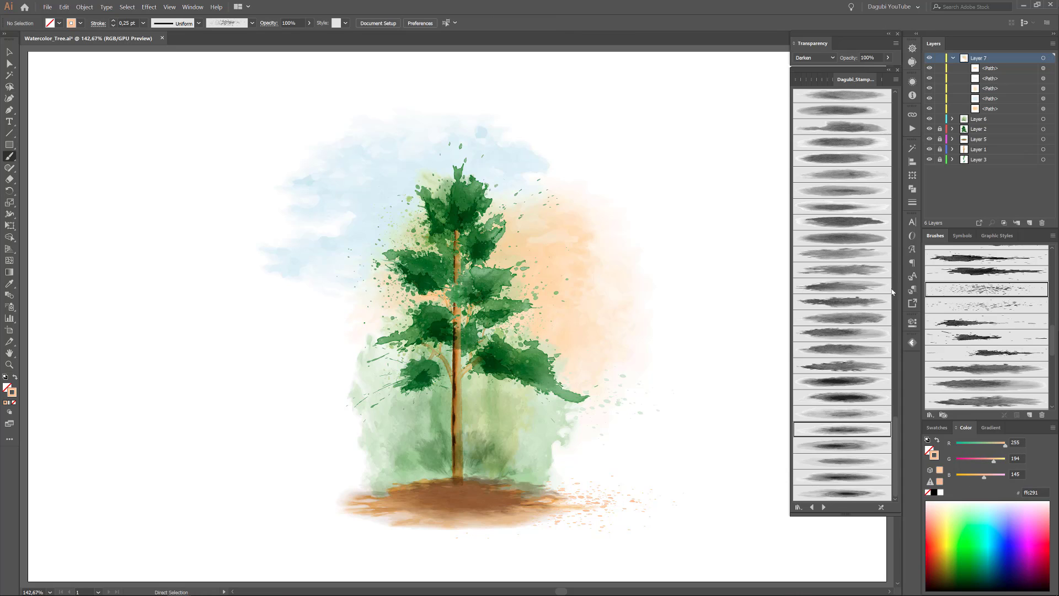
Load the Dagubi_Water library, choose Splatter_Brush_120, and undo a trial stroke back to white.
click(252, 22)
click(160, 99)
click(307, 297)
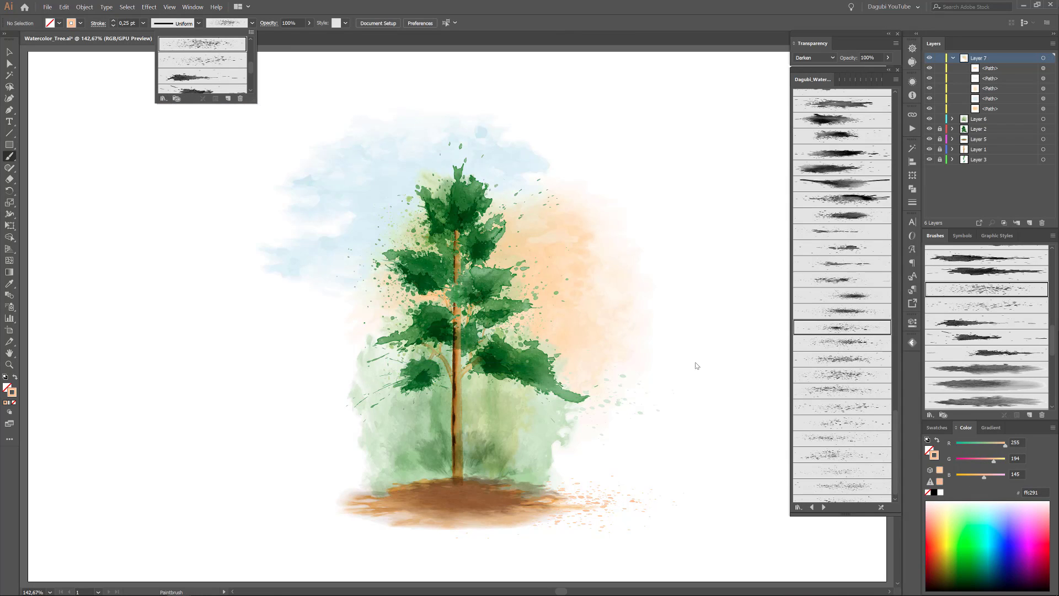
click(849, 455)
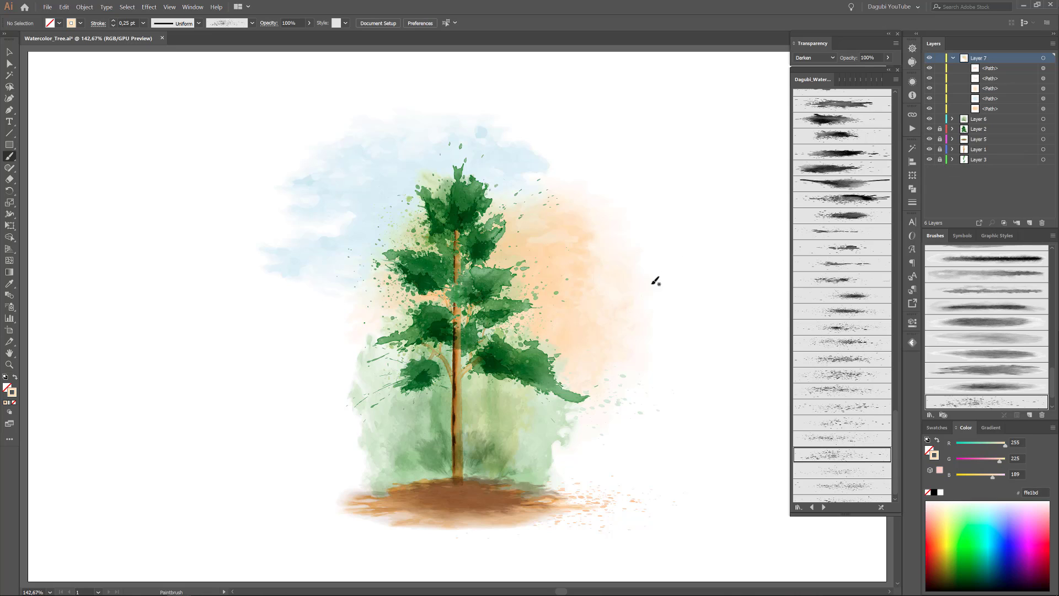
drag(695, 281, 498, 338)
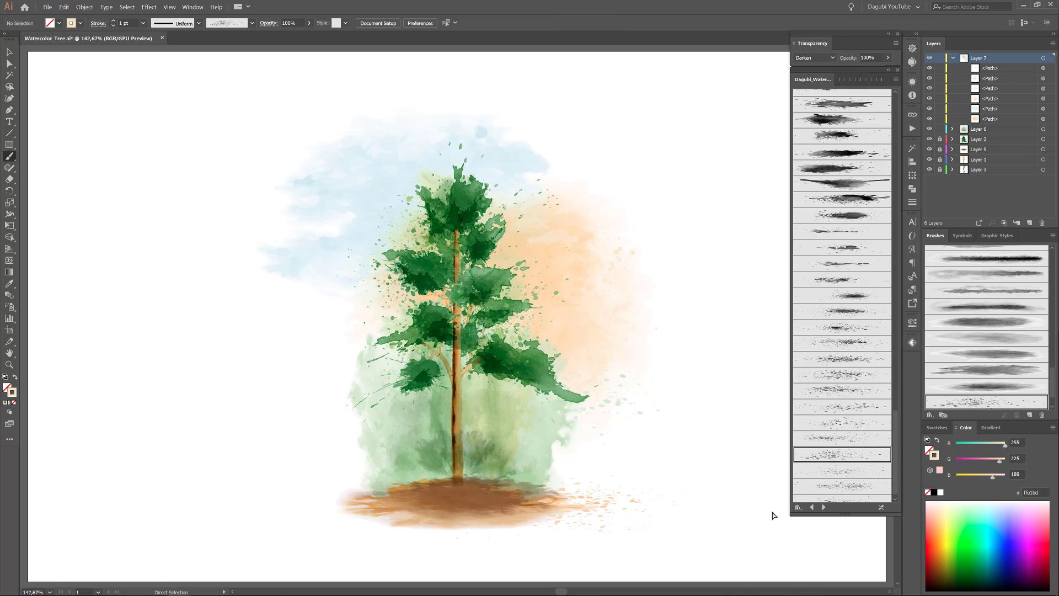
key(ctrl+z)
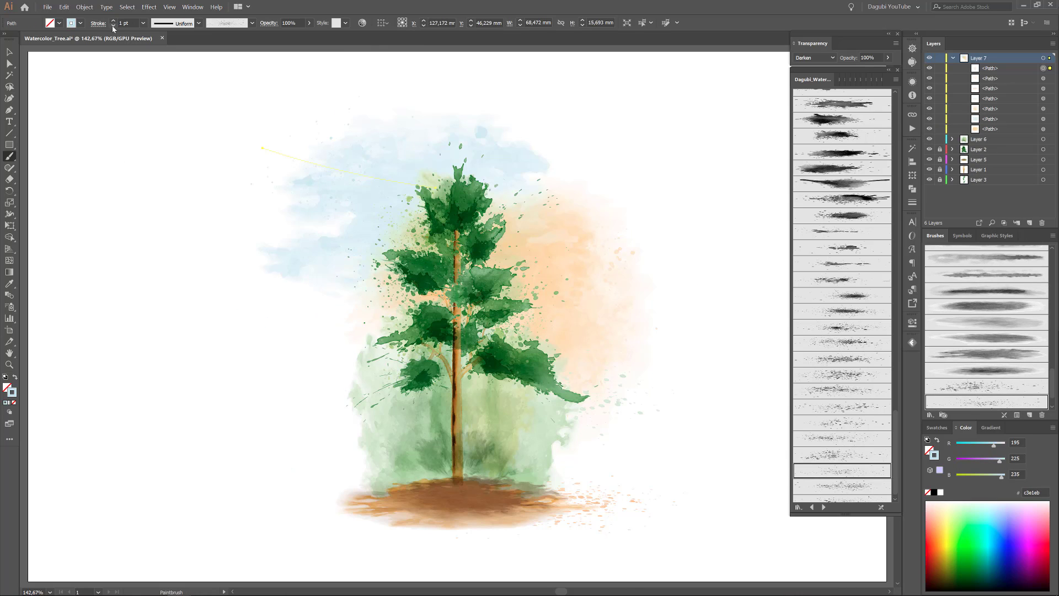
key(ctrl+z)
key(ctrl+z)
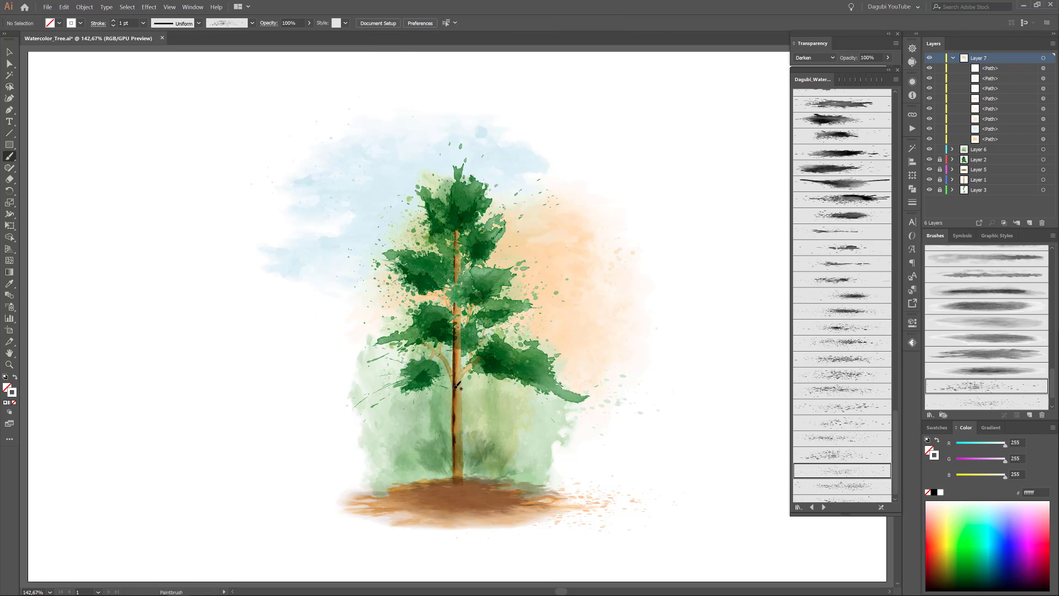
Scatter white splatters diagonally right of the tree and a few left of it.
drag(714, 152, 538, 256)
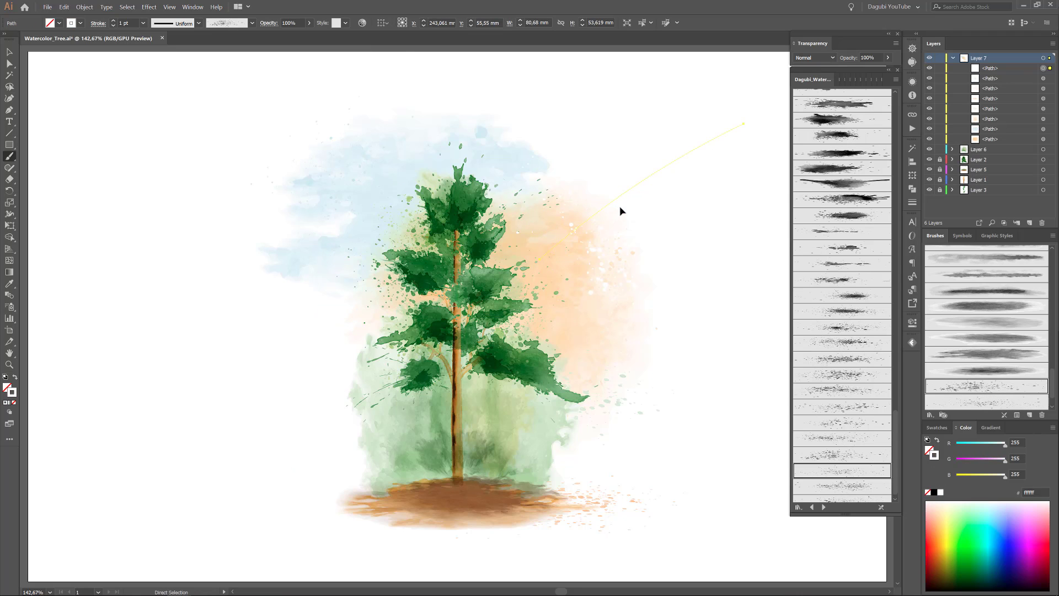
key(ctrl+shift+a)
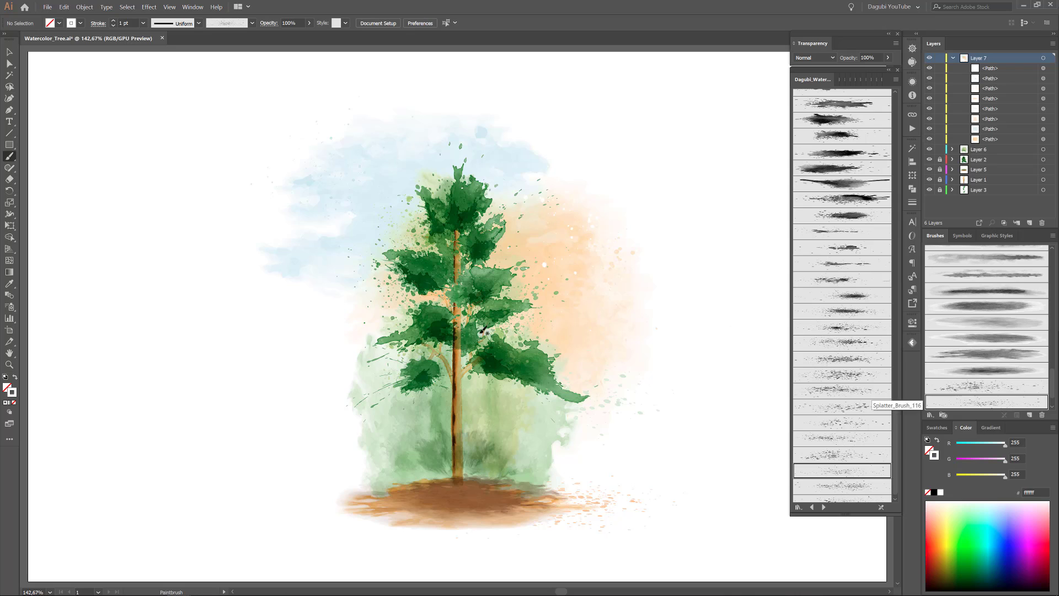
drag(387, 261, 331, 236)
key(ctrl+shift+a)
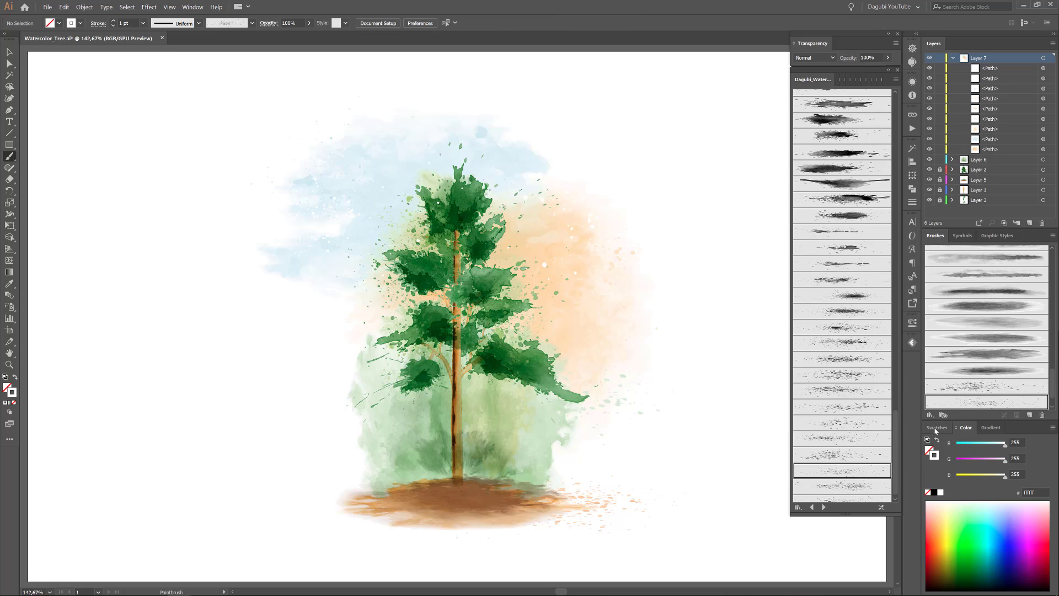
Paint a thin green splatter stroke beside the lower trunk on Layer 7 in Multiply mode.
click(937, 429)
click(987, 370)
scroll(988, 354, down, 3)
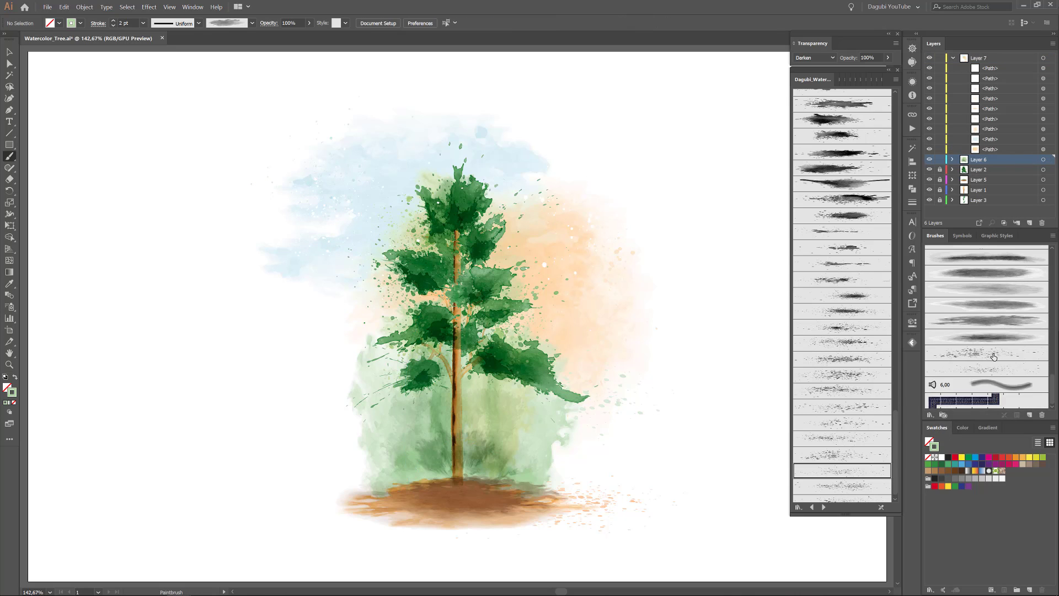
click(994, 354)
click(1018, 58)
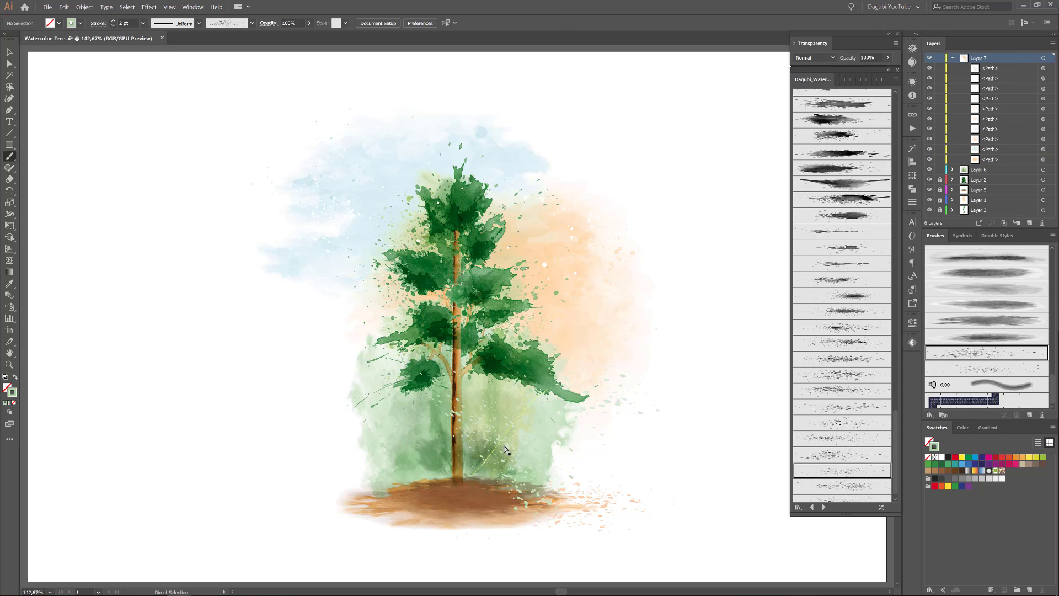
drag(476, 469, 552, 383)
click(815, 58)
click(810, 94)
key(ctrl+shift+a)
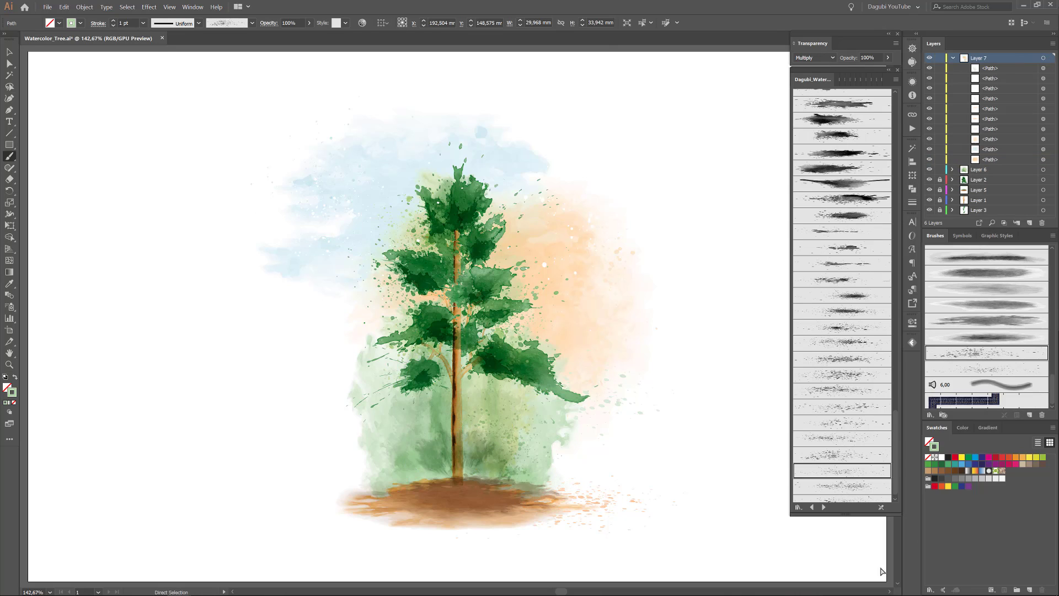
click(952, 190)
Try three broader wash brushes on the brown ground stroke, then widen it with Free Transform (E).
click(1038, 172)
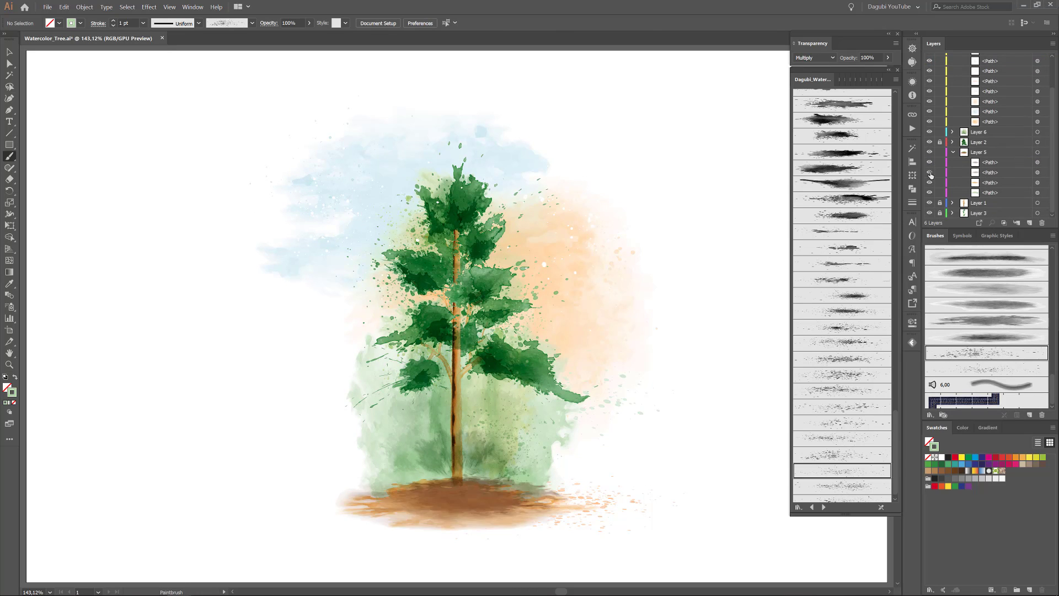
scroll(988, 312, up, 5)
click(987, 265)
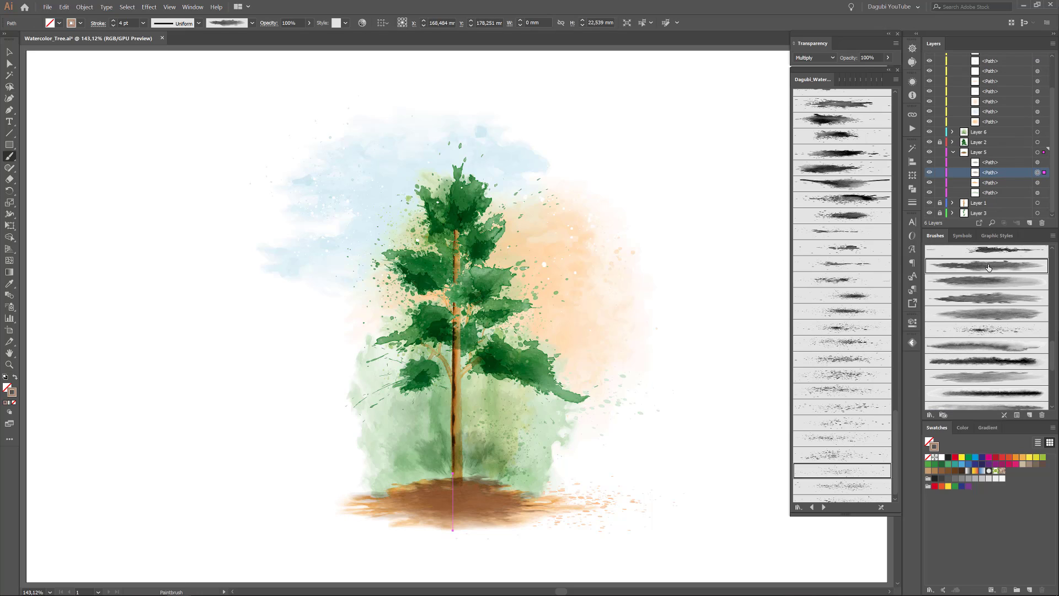
click(988, 298)
click(988, 313)
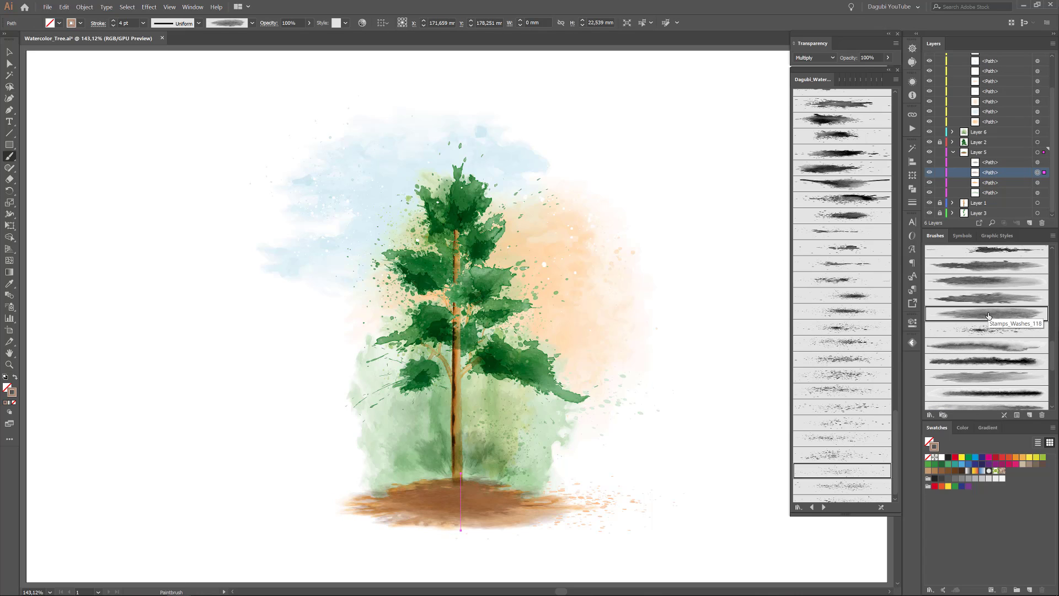
key(e)
drag(453, 473, 460, 476)
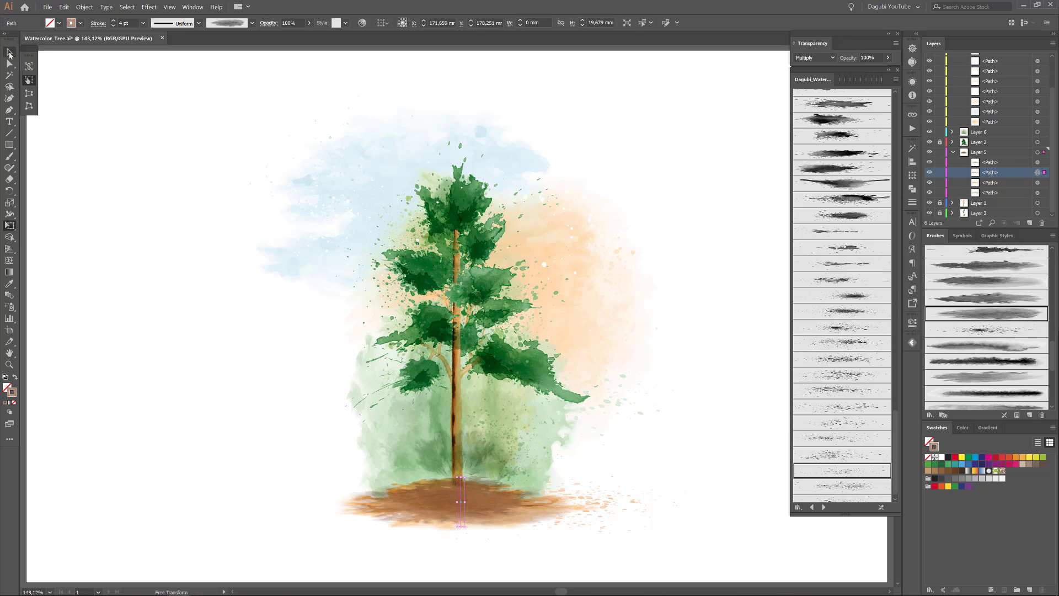